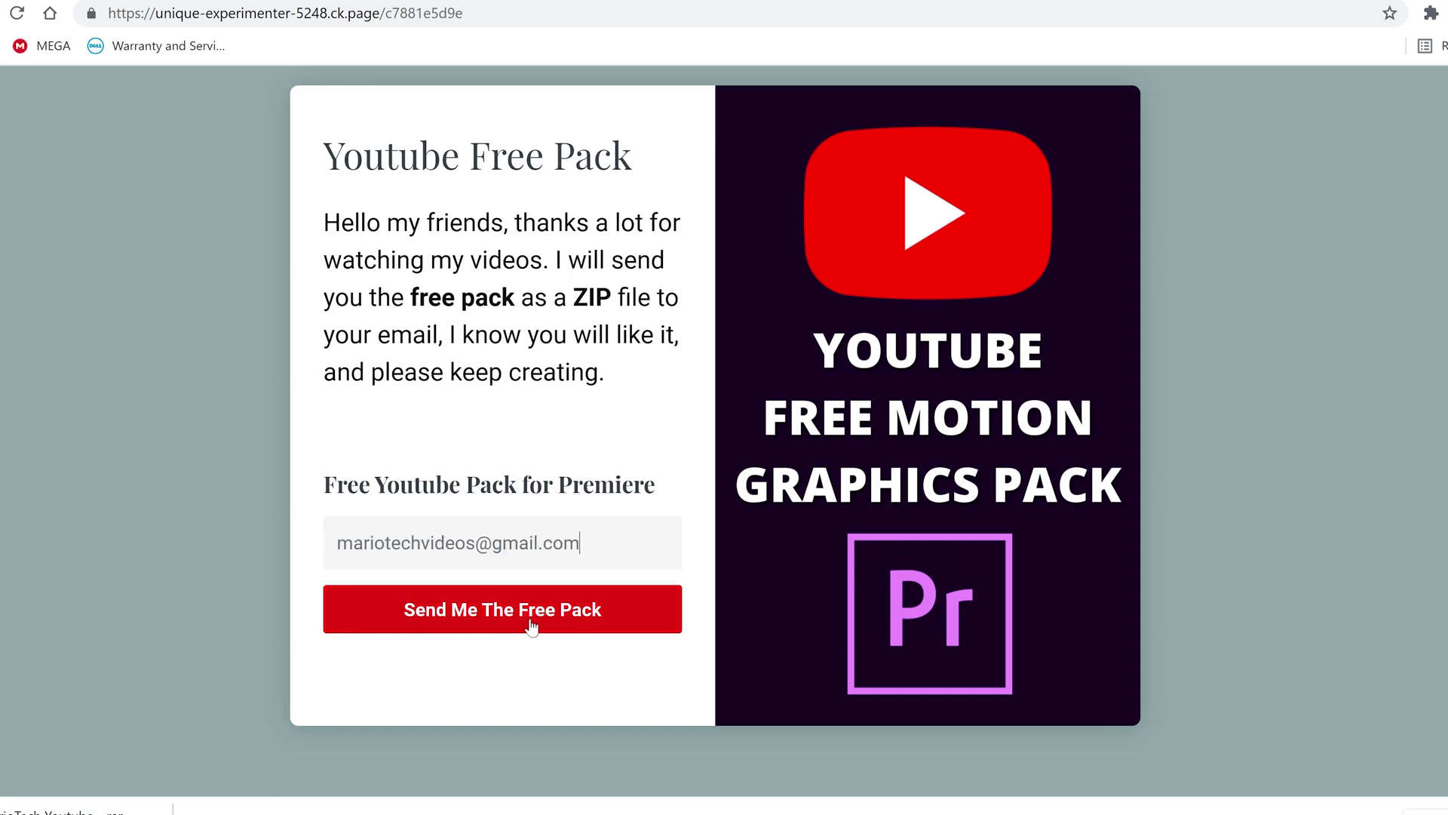
Step: Submit your e-mail in the ConvertKit form to request the free YouTube pack
click(535, 626)
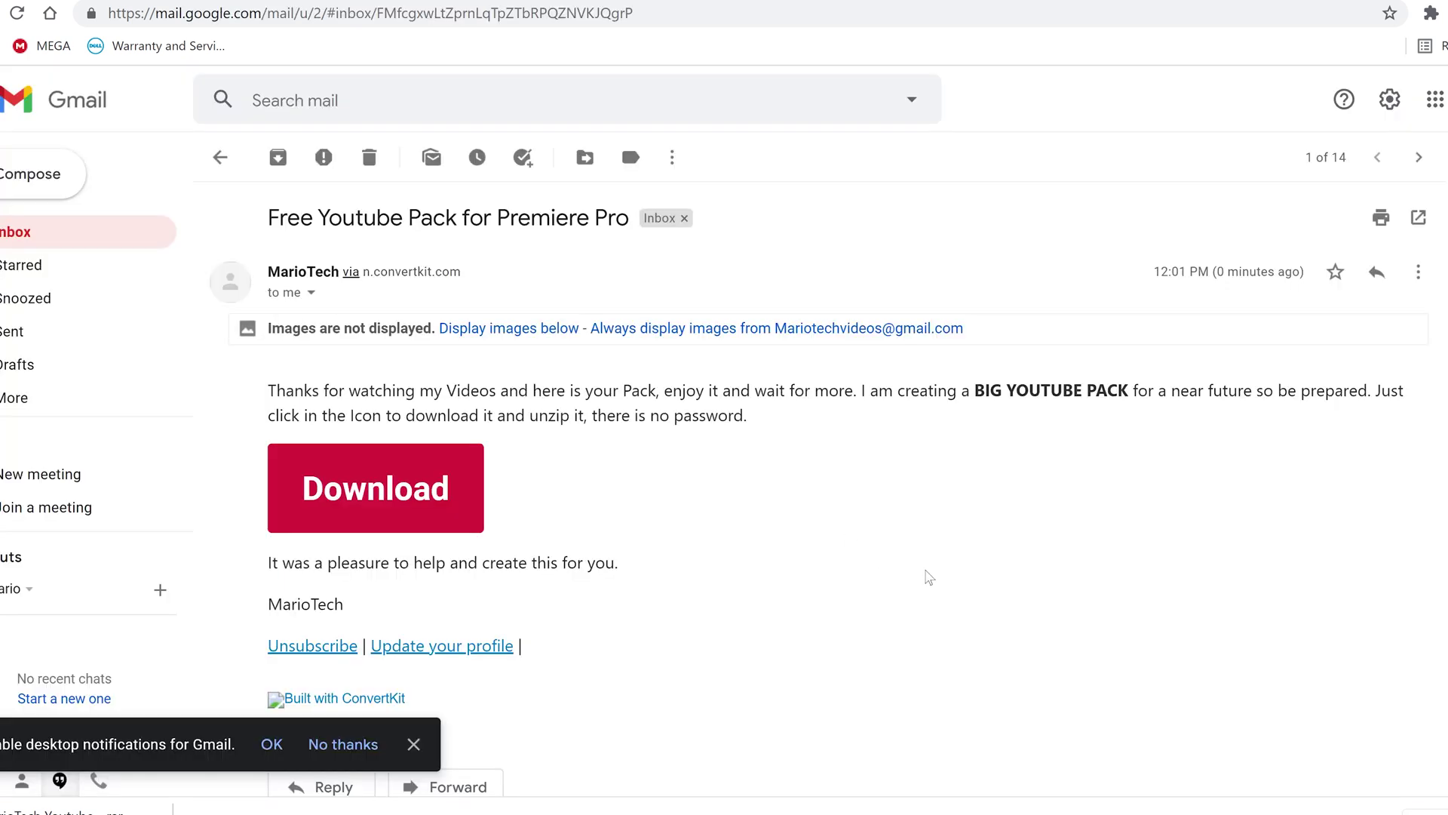
Step: Start downloading the pack's .rar from the Gmail message, then cancel that download
scroll(928, 577, down, 2)
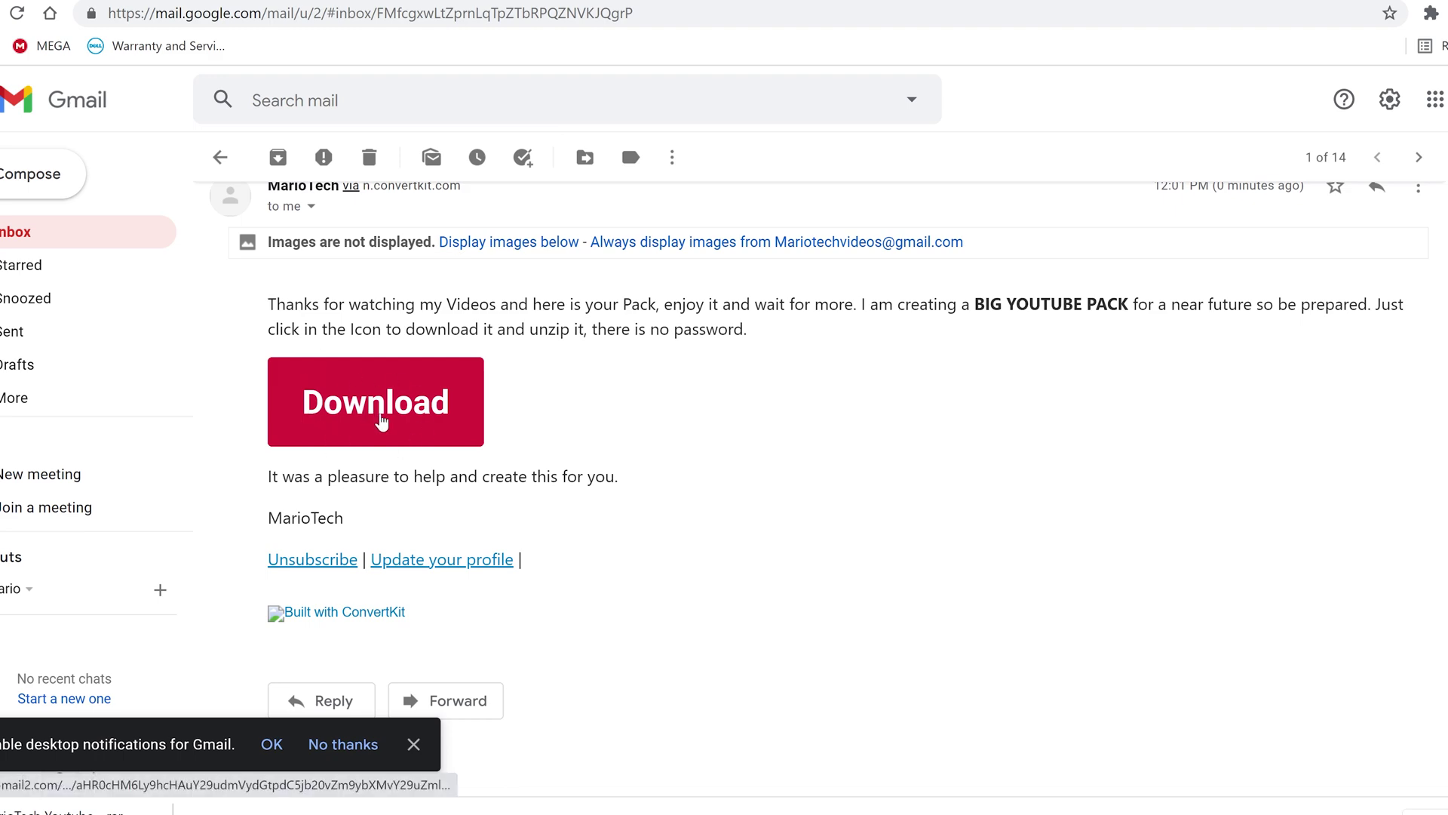
click(381, 421)
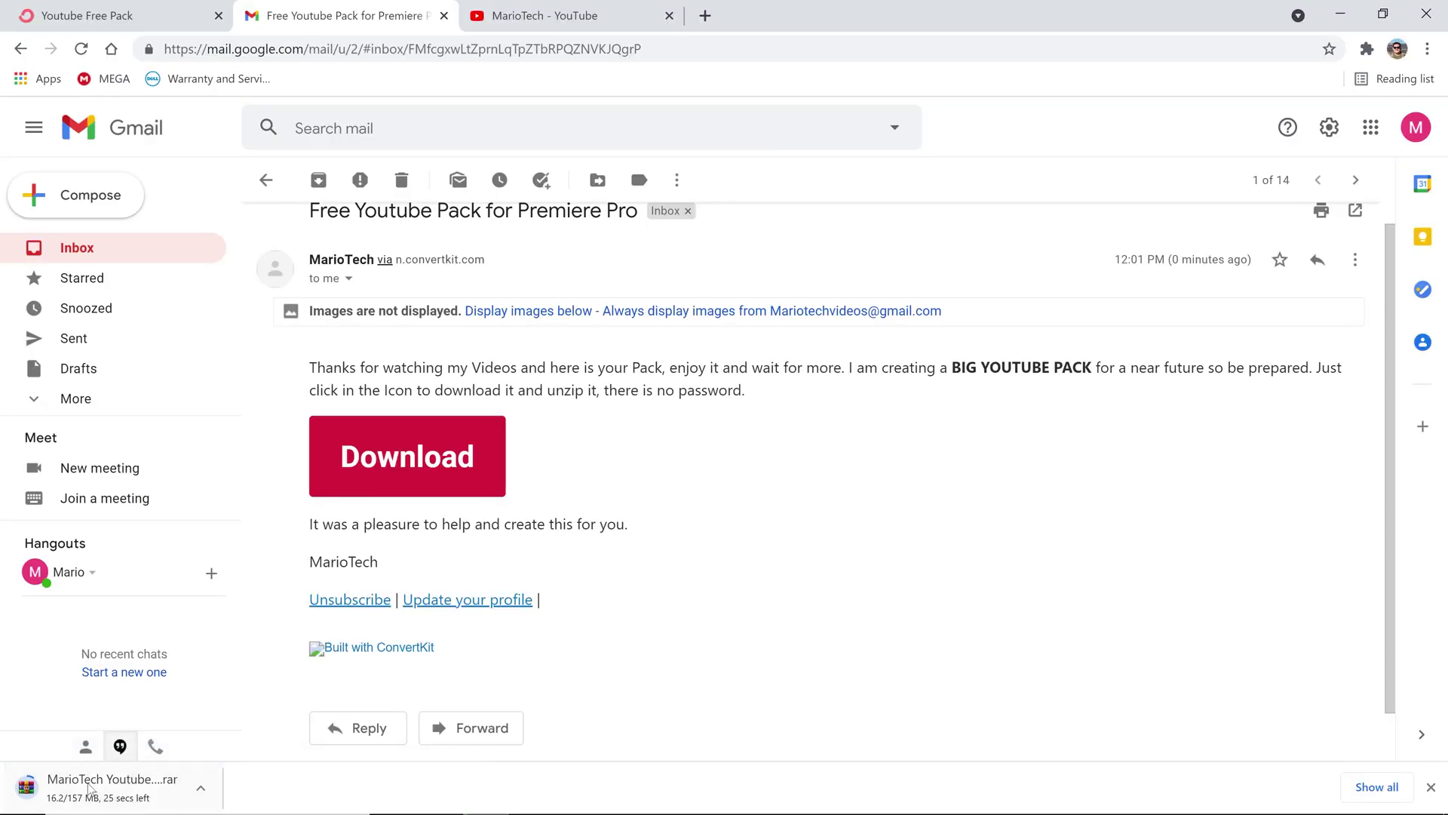
click(201, 790)
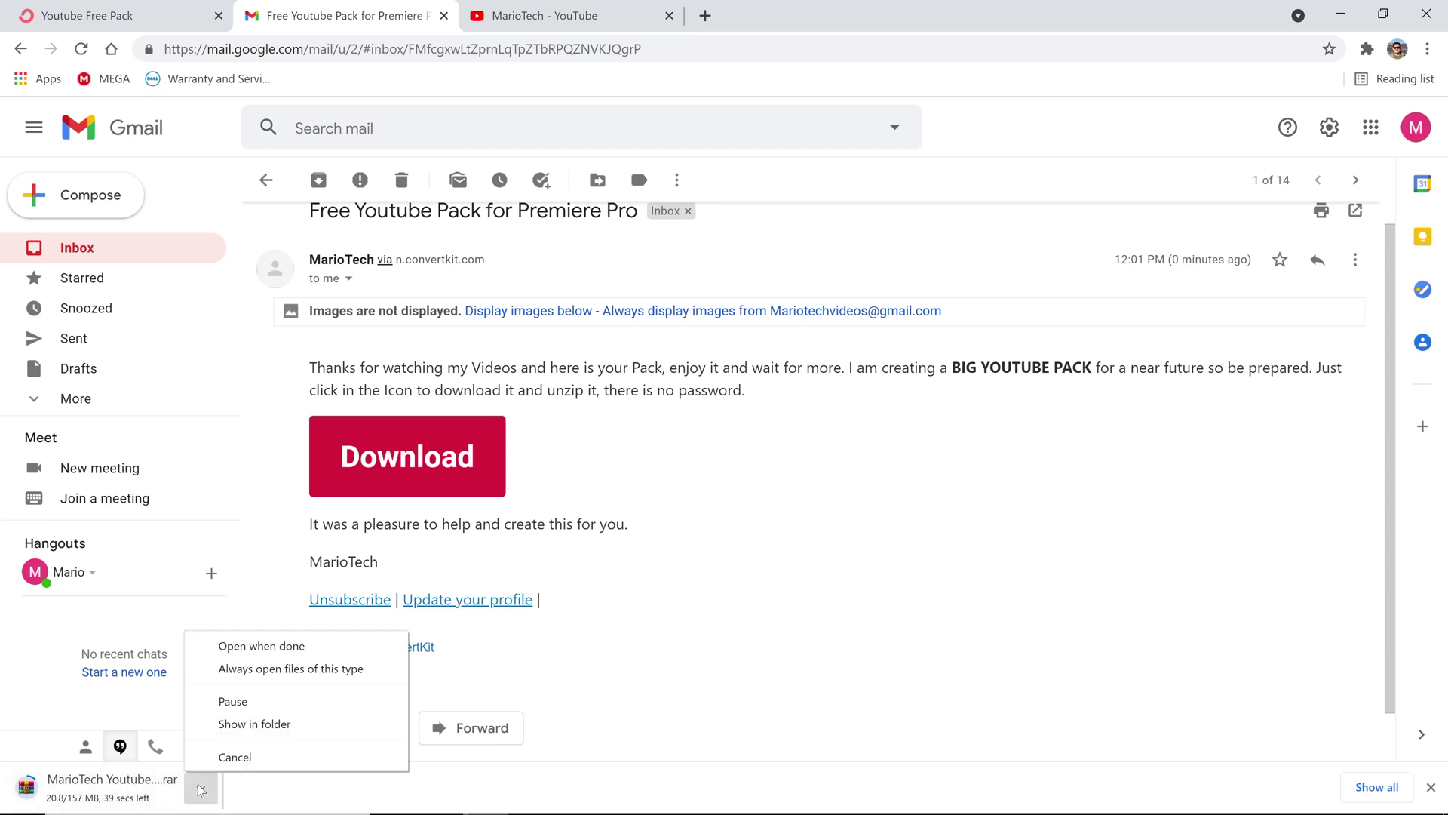
click(241, 759)
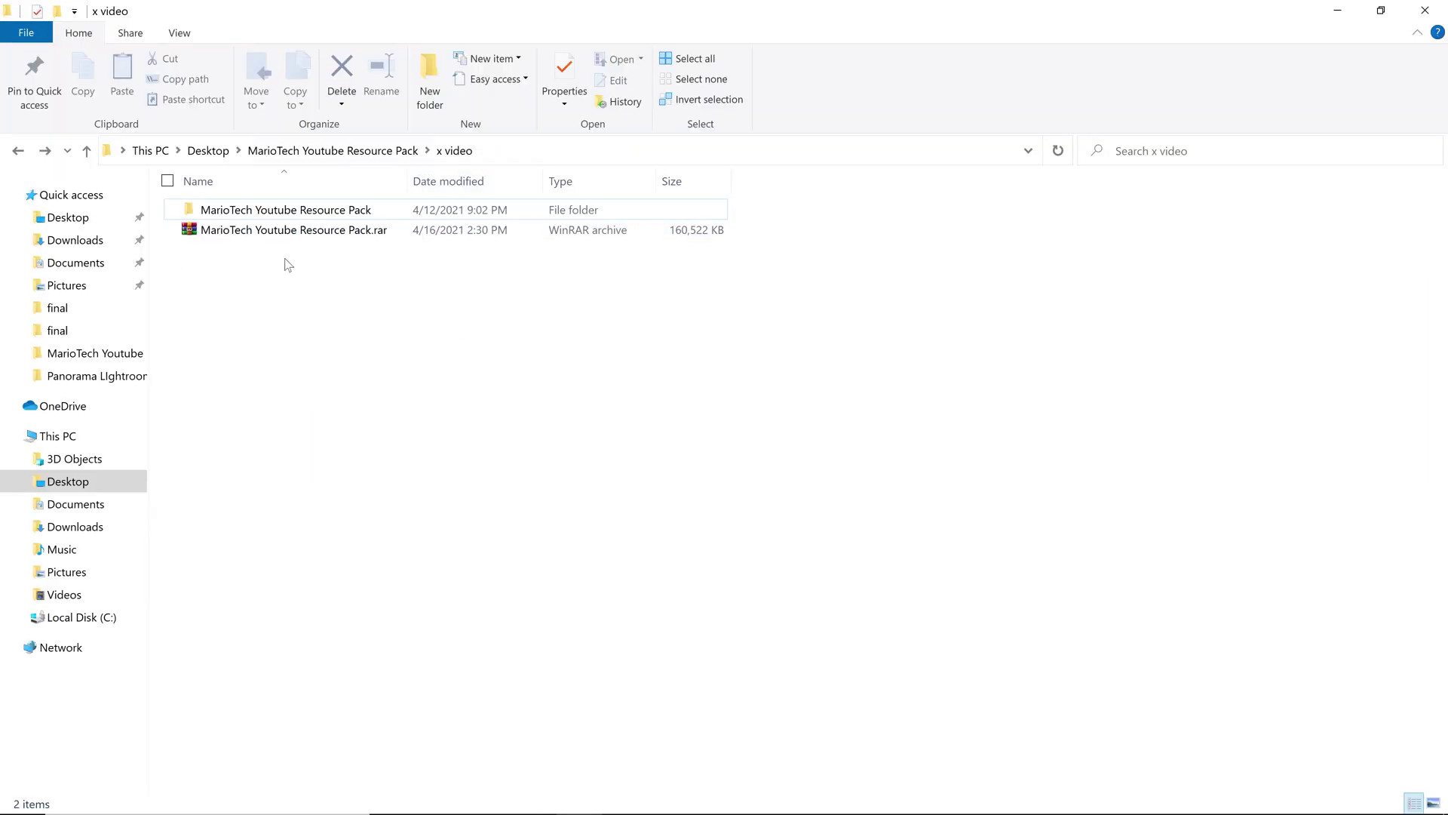
Step: Look at the .rar's Extract Here option, then open the extracted MarioTech Youtube Resource Pack folder
click(218, 237)
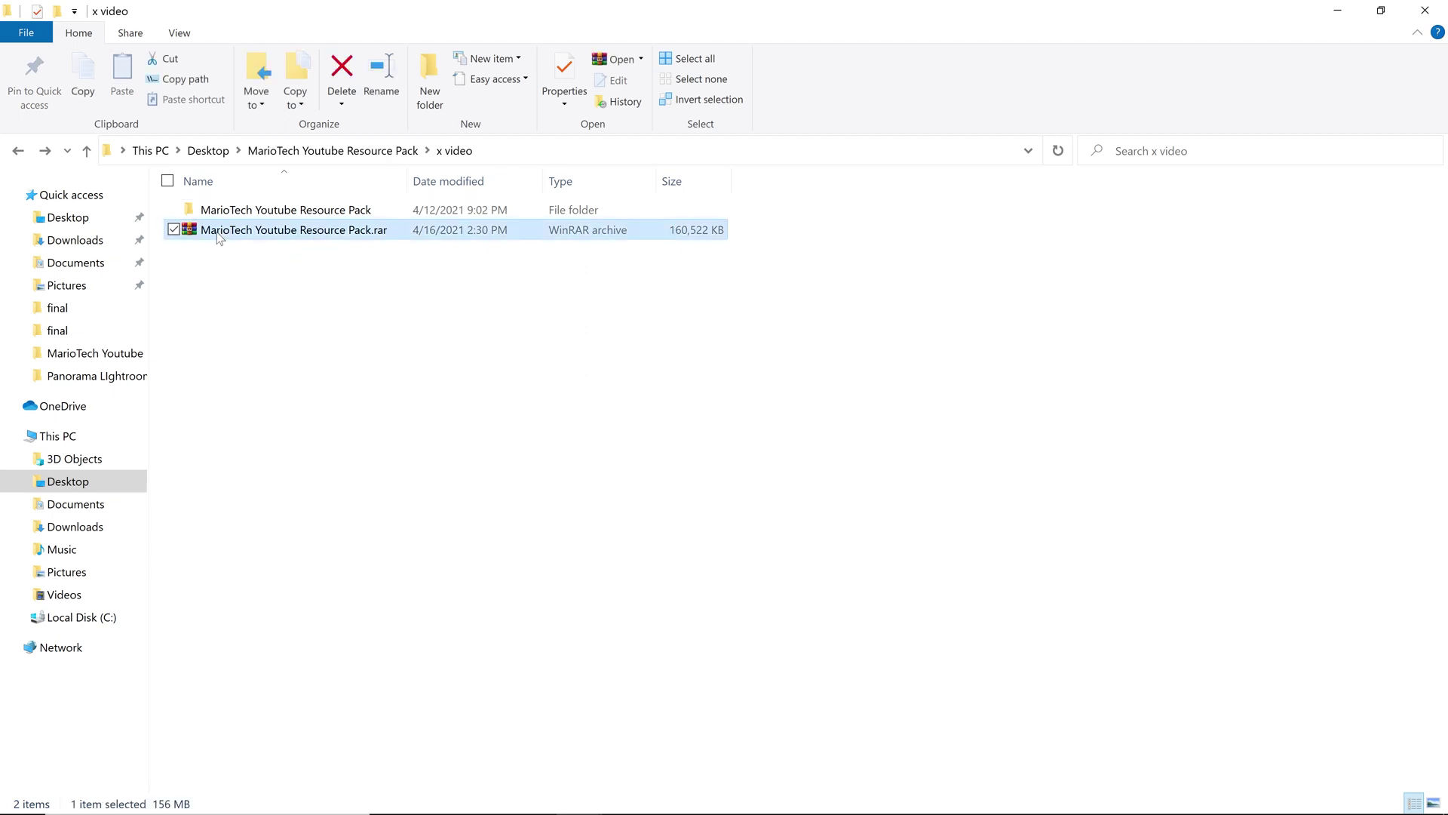
right_click(336, 241)
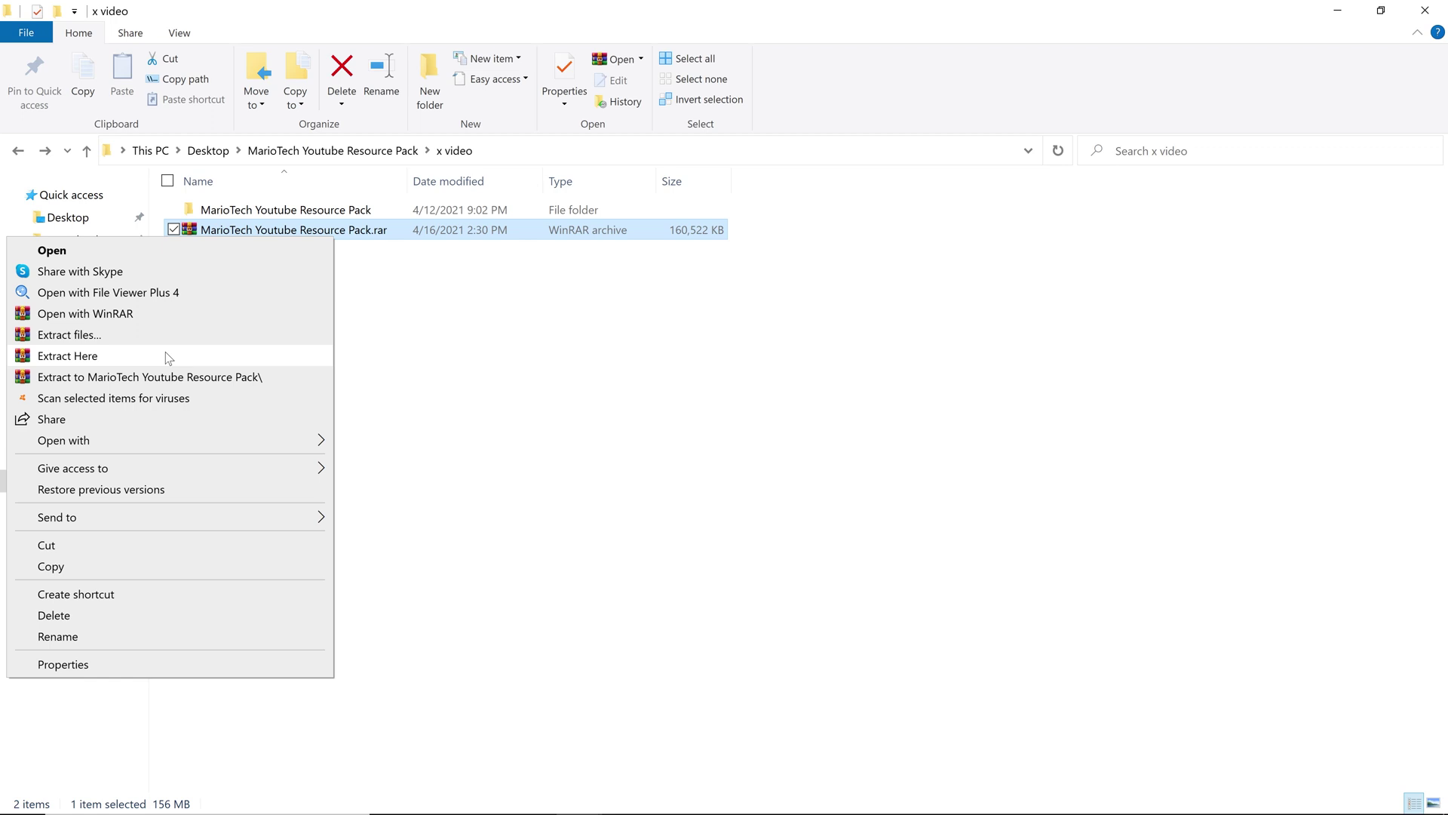
click(491, 345)
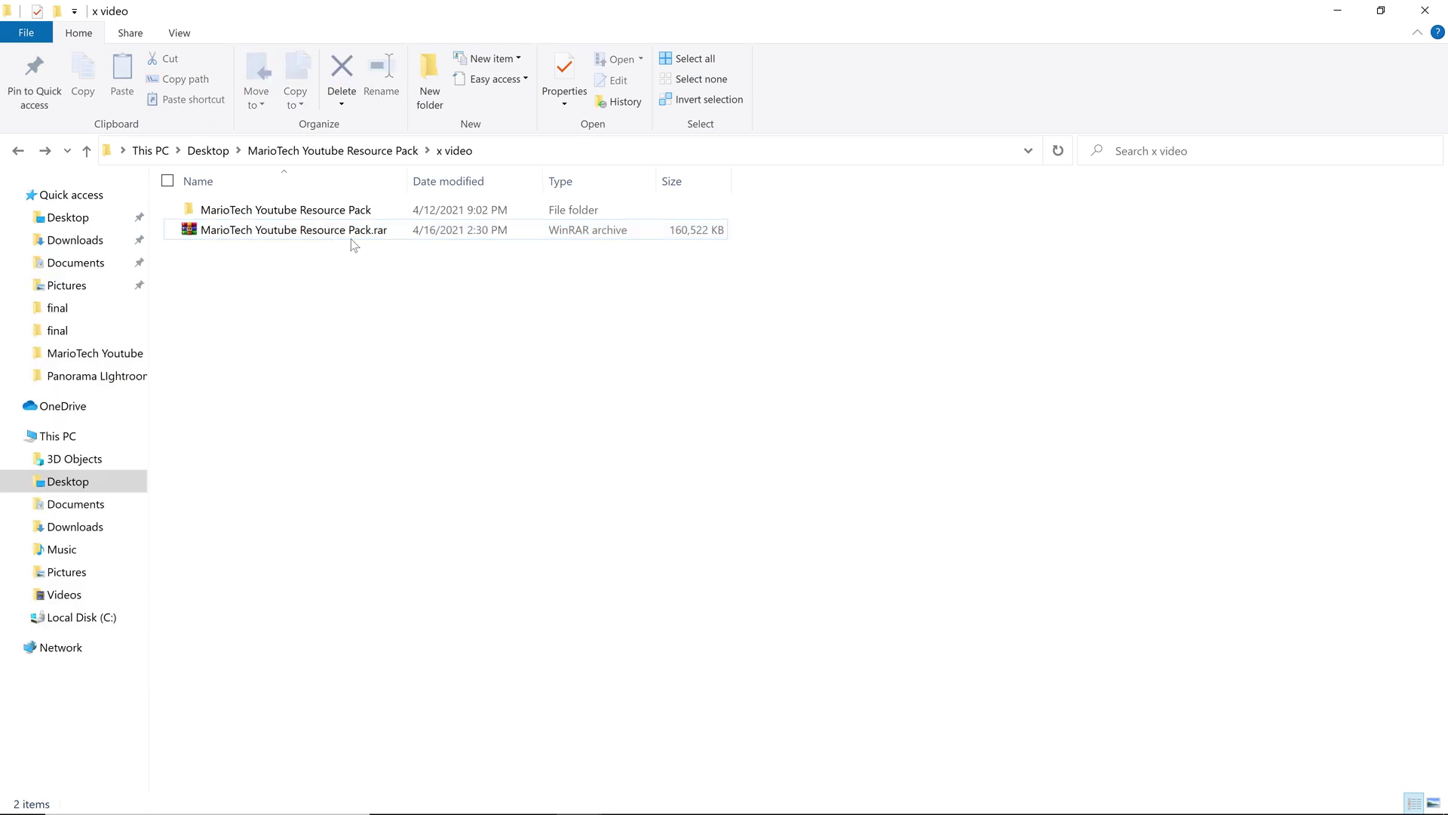
click(279, 210)
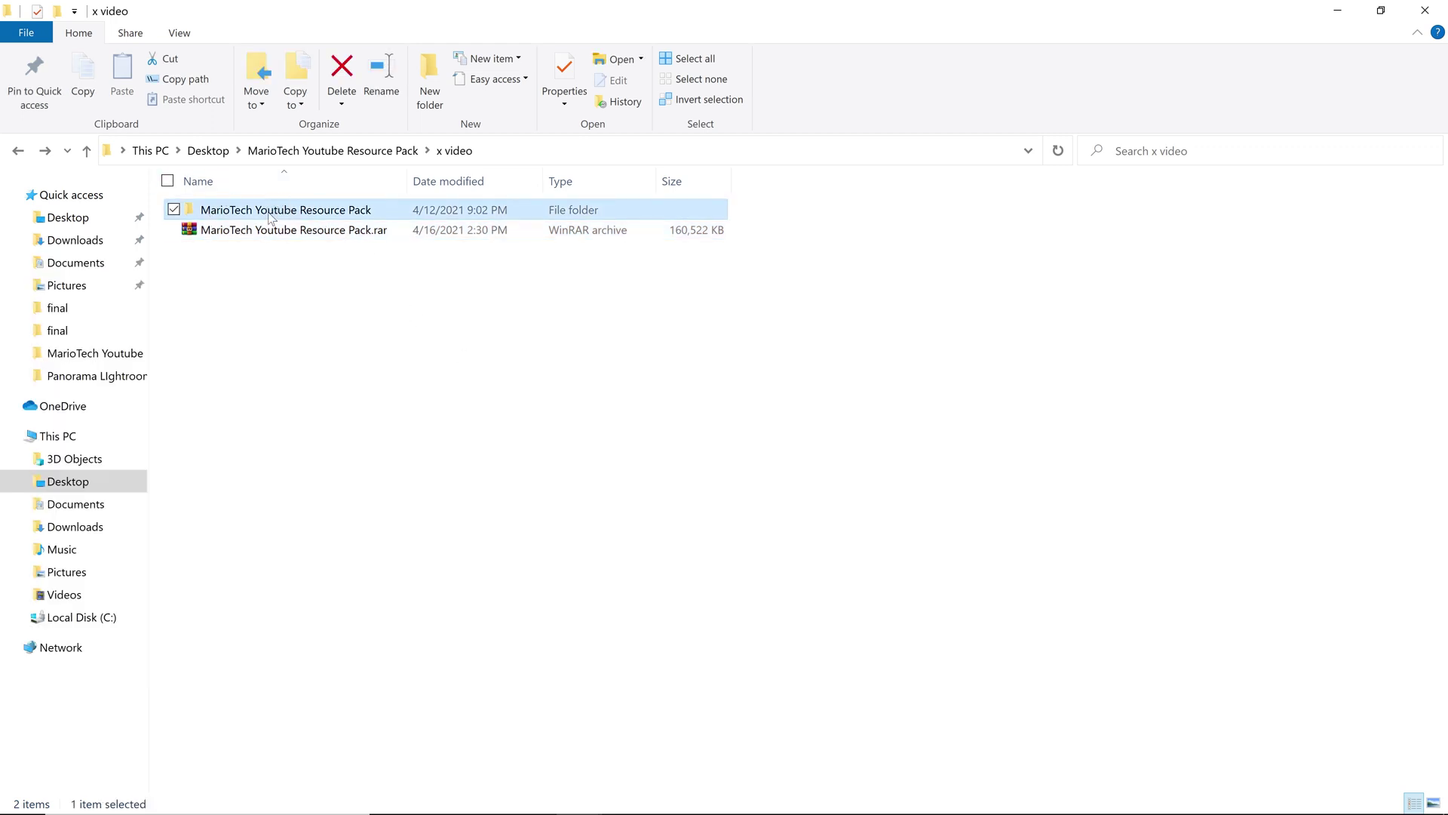
double_click(300, 214)
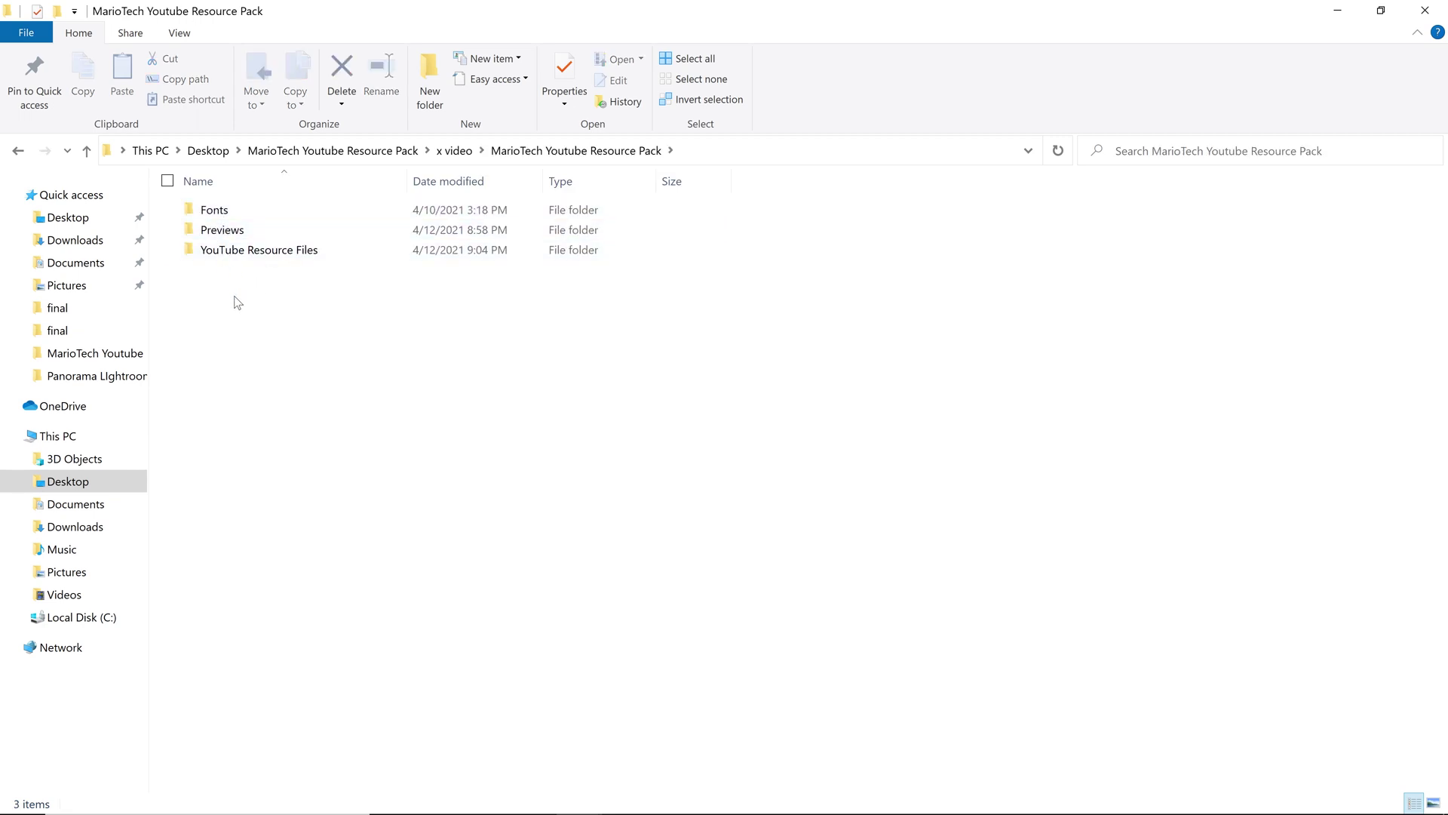
Step: Browse the Fonts folder, preview the Adam.otf font, and return to the pack folder
double_click(219, 215)
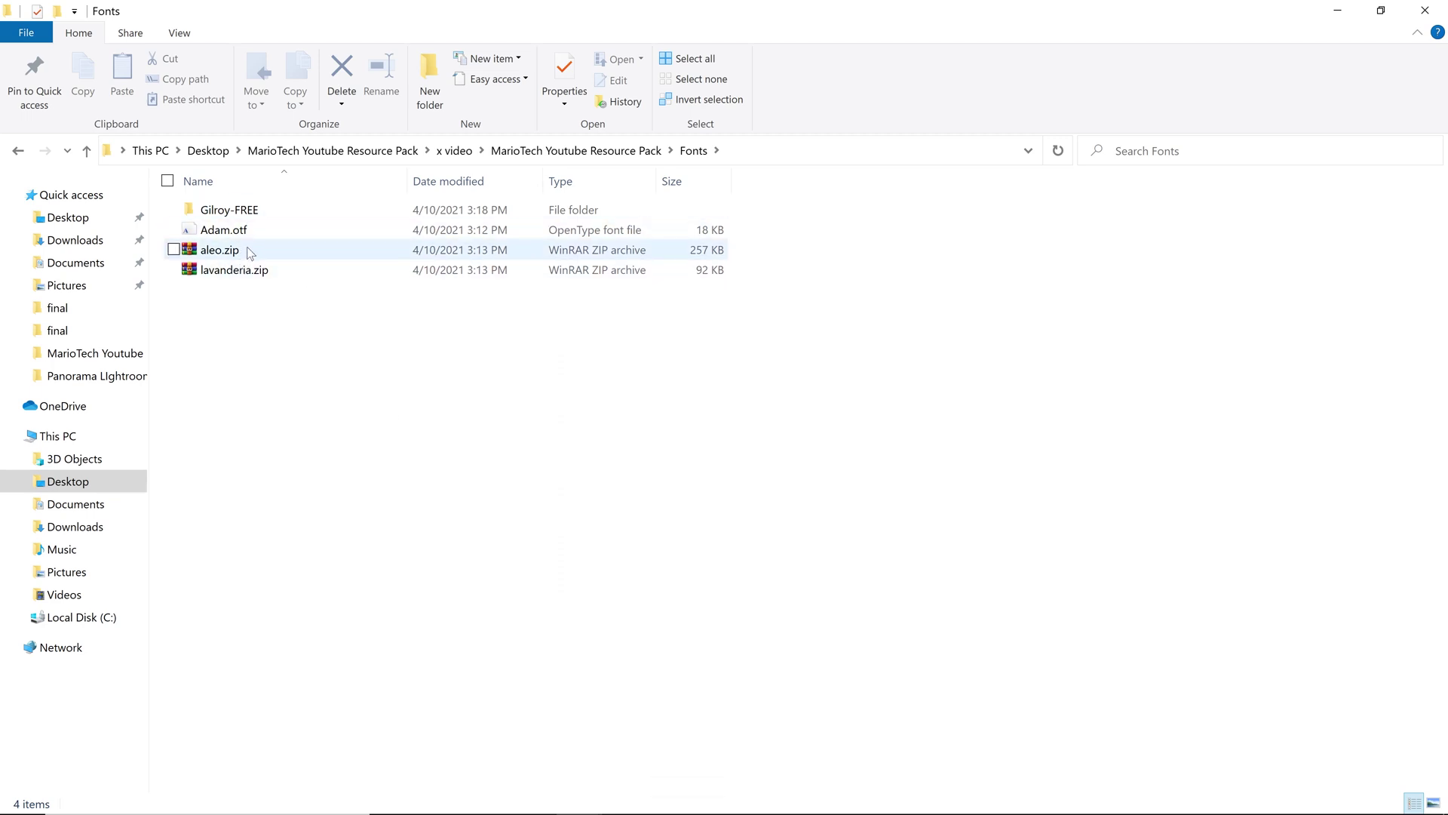
mouse_move(225, 239)
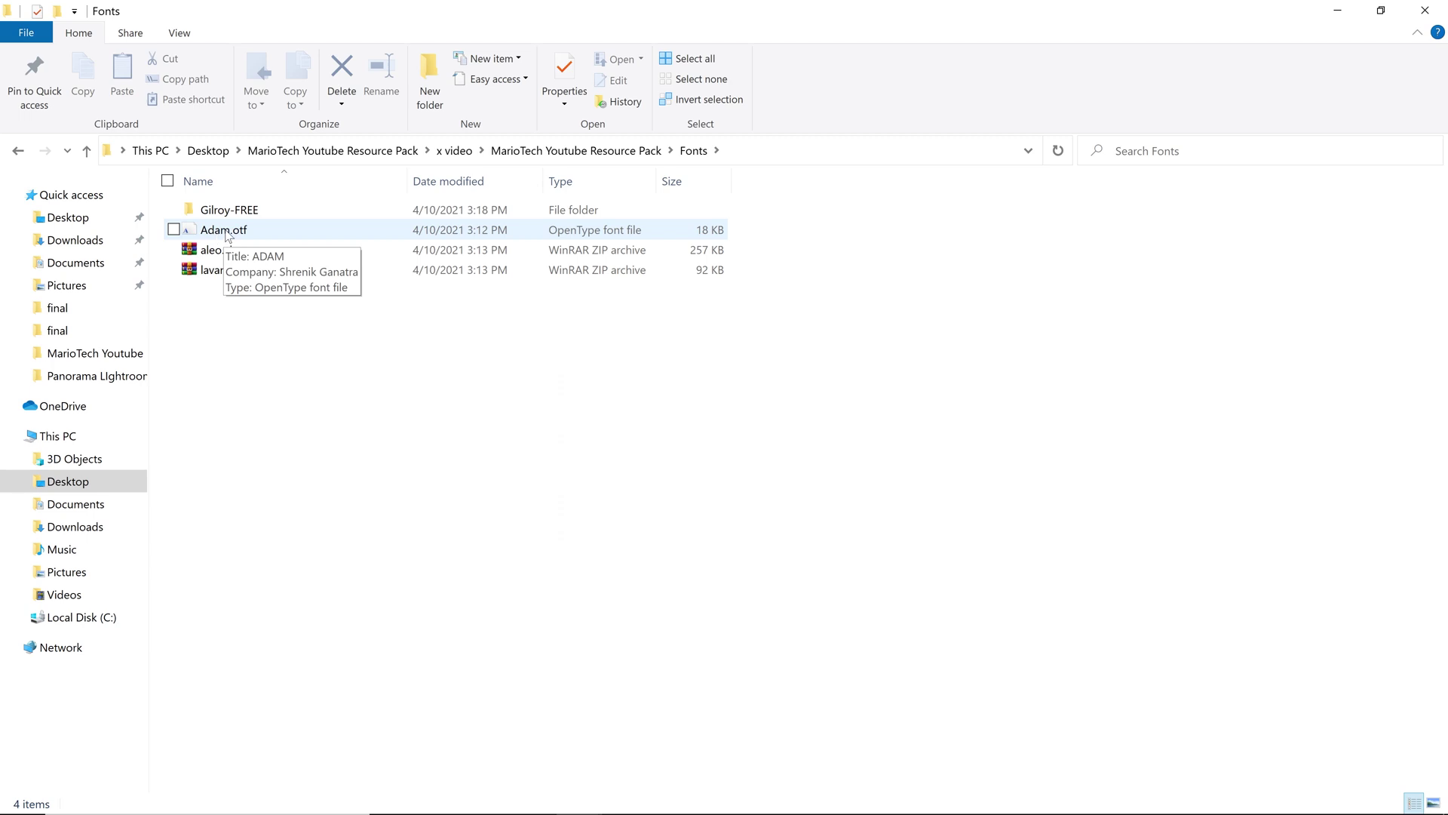
click(247, 233)
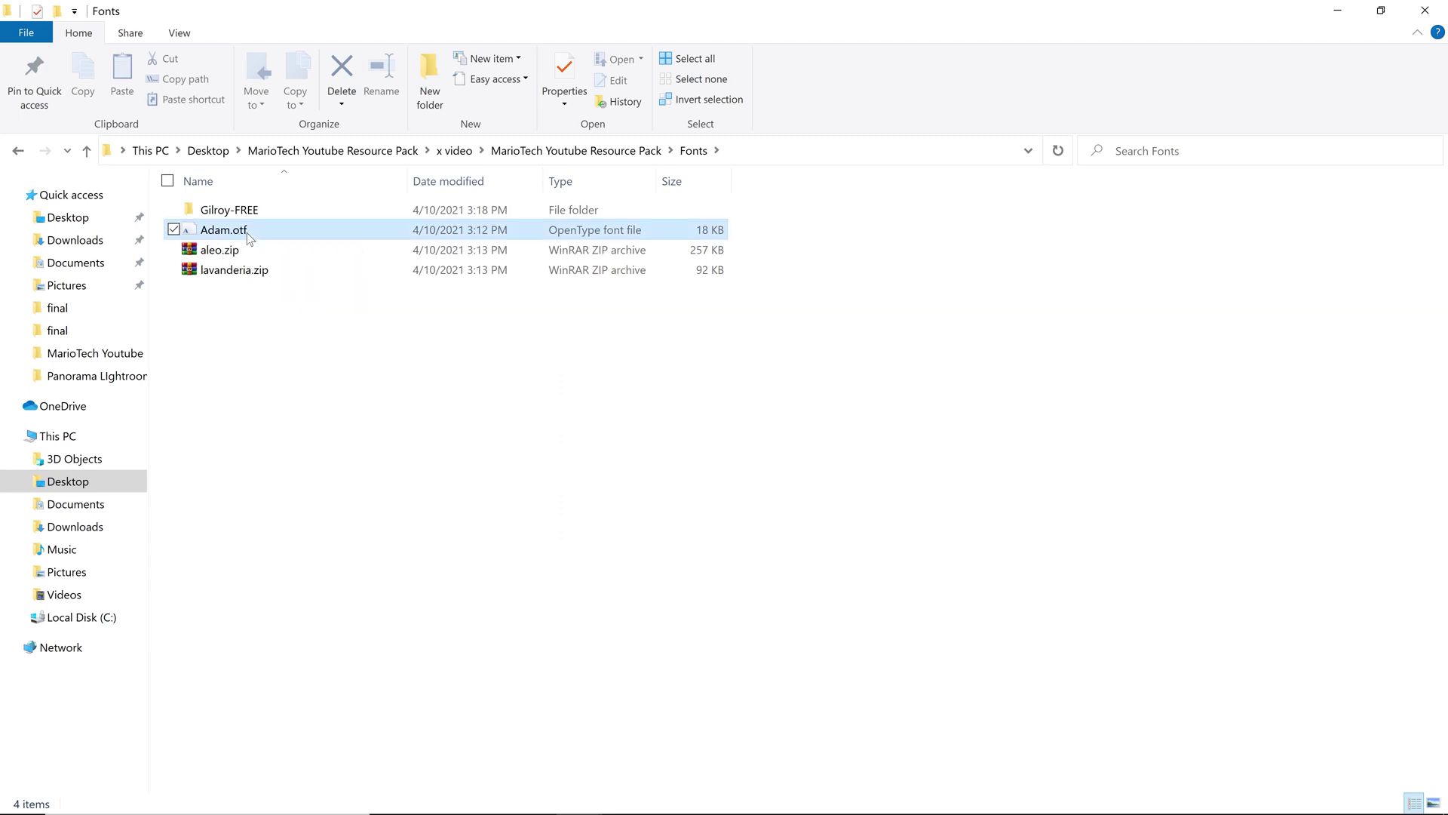
double_click(247, 233)
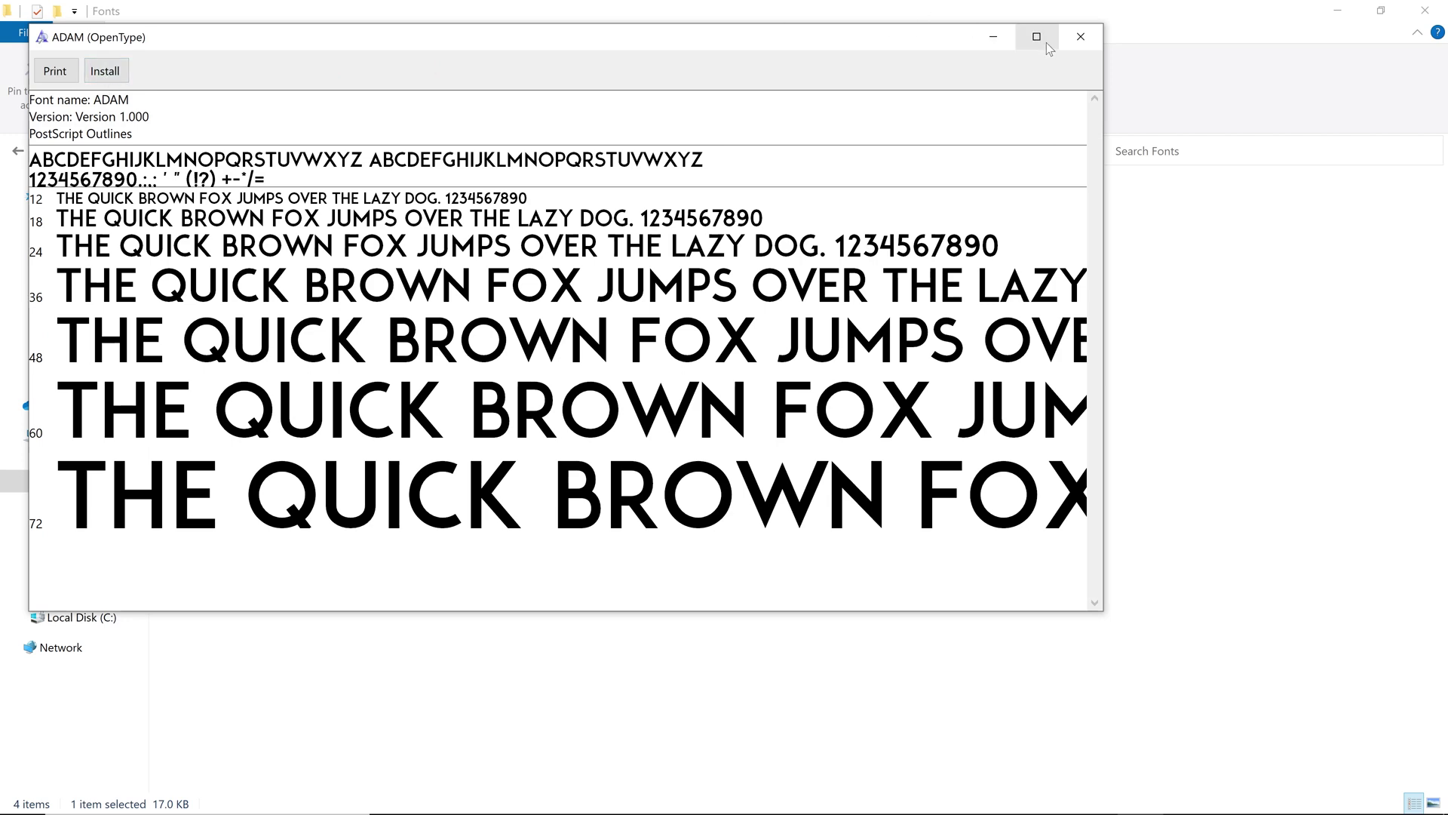
click(1081, 37)
click(263, 427)
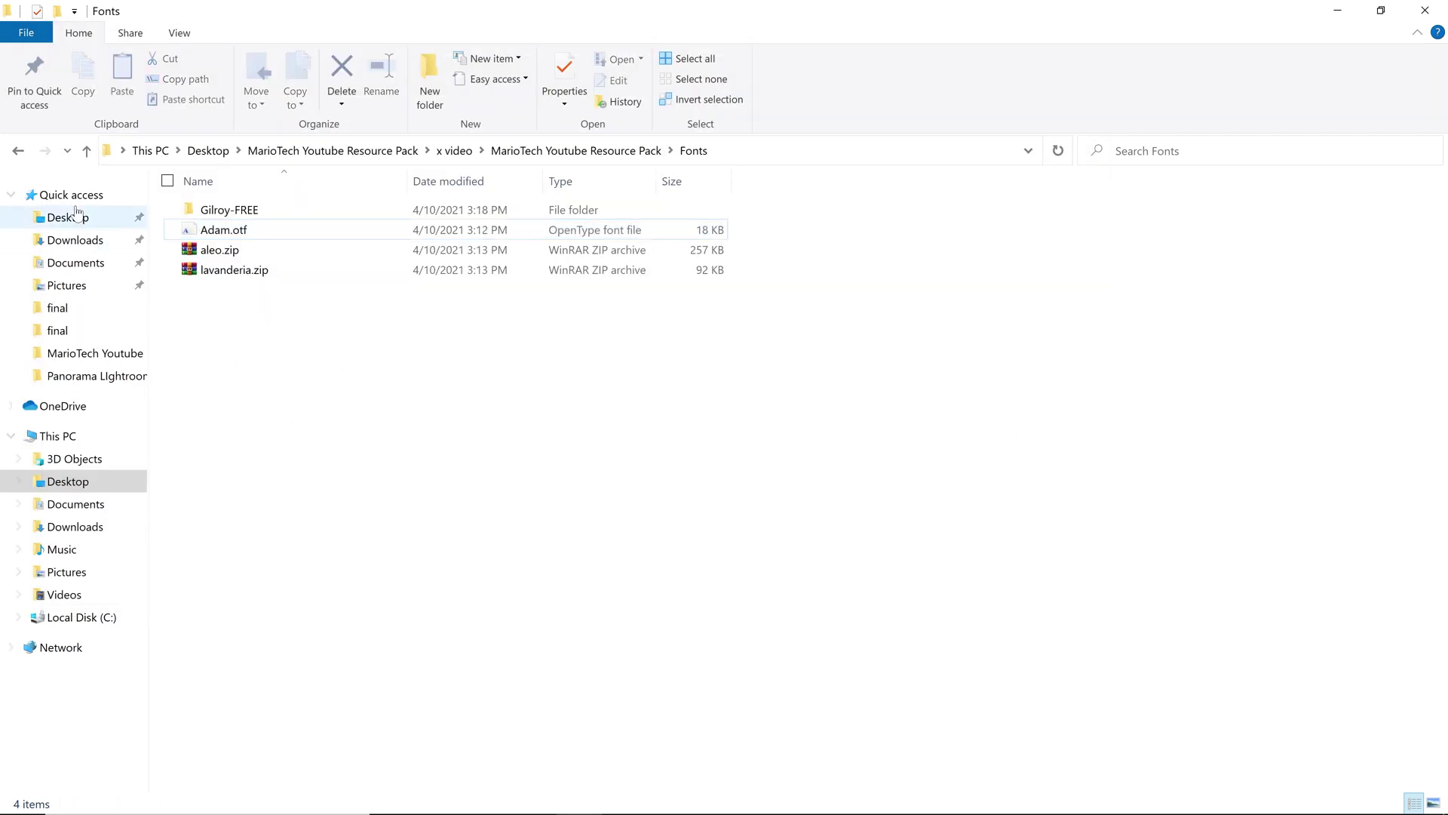
click(17, 151)
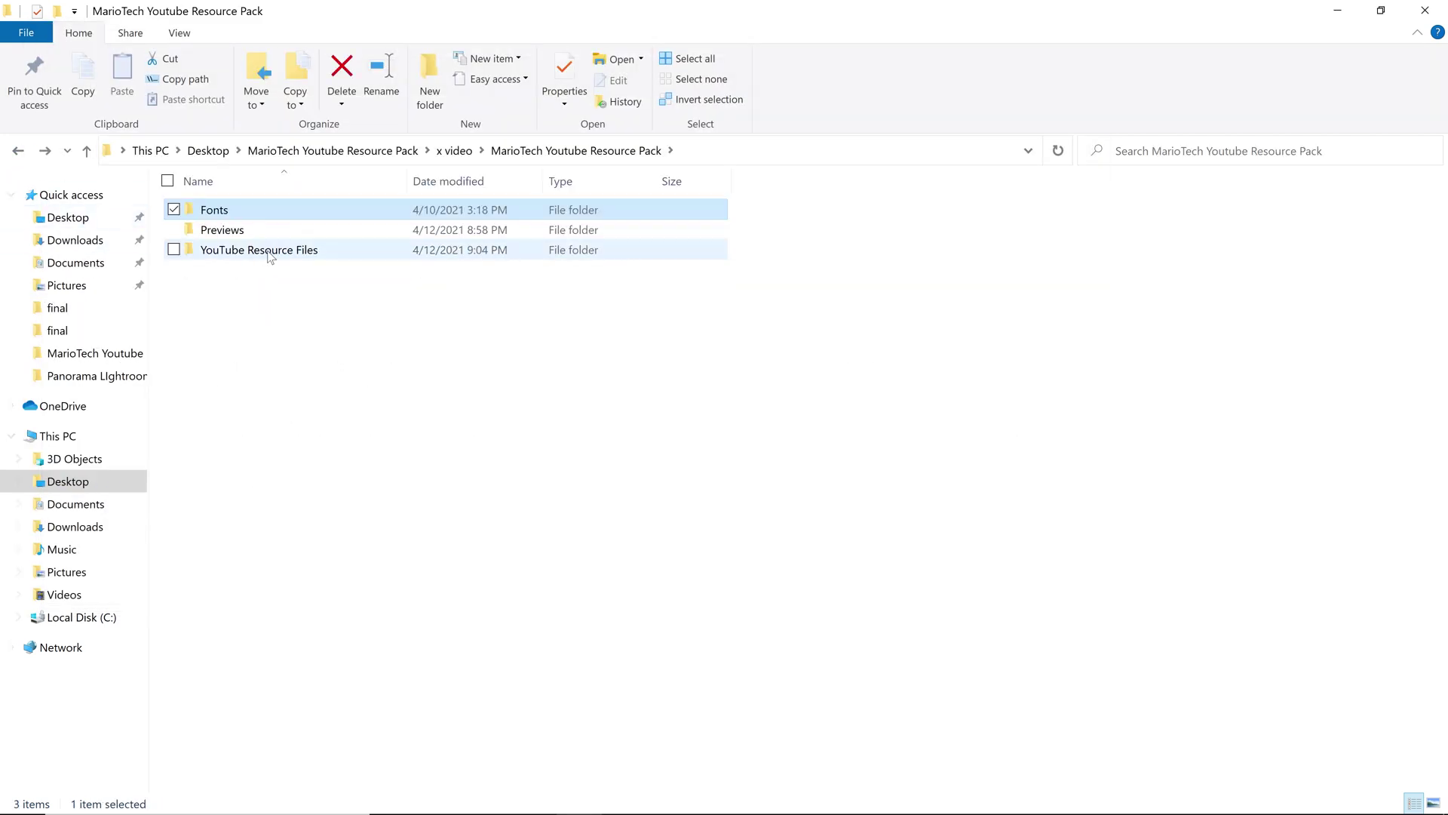
Step: Look through the MOGRT files in YouTube Resource Files, then return to the pack folder
double_click(283, 249)
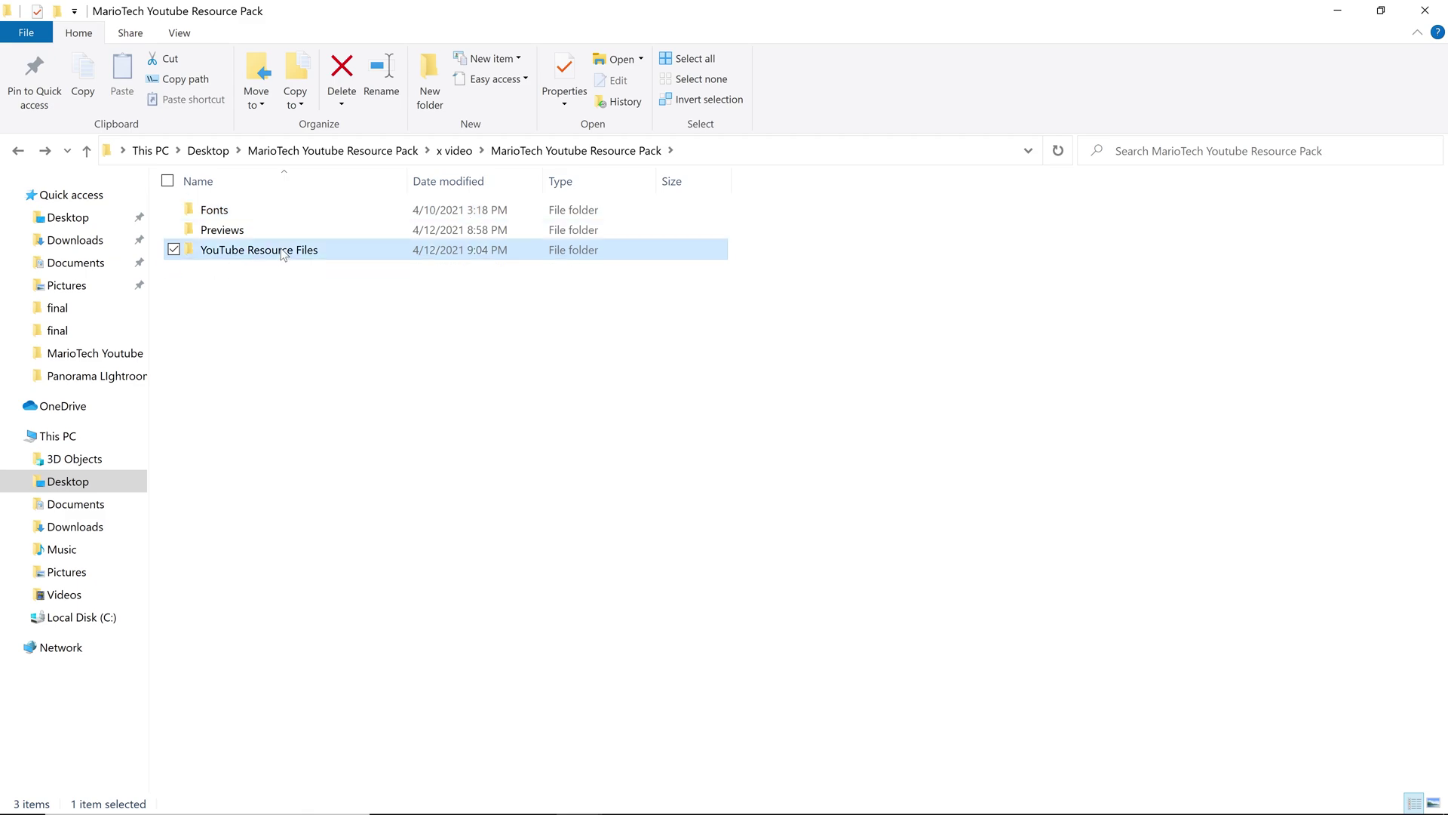
scroll(326, 519, down, 15)
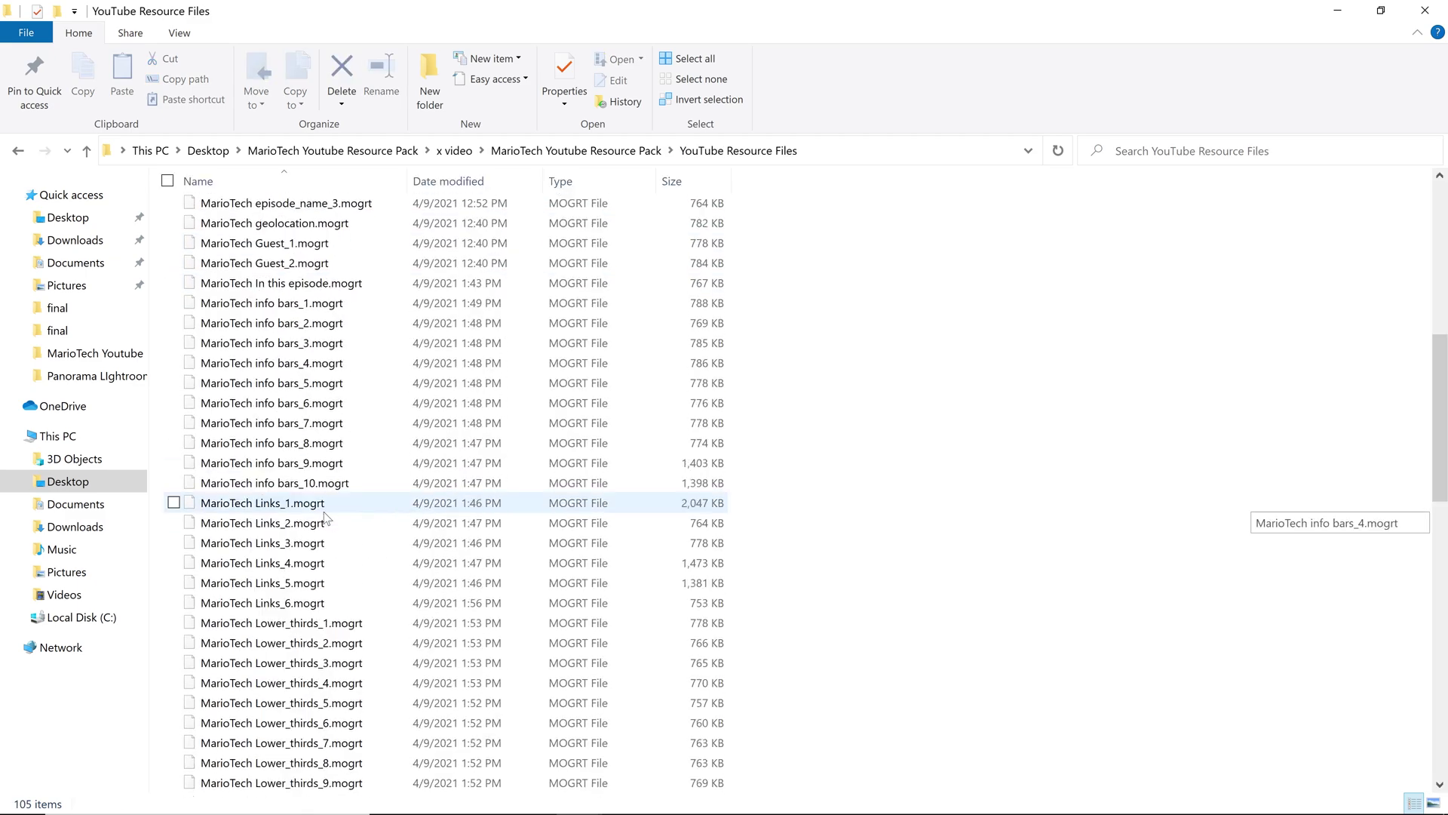
scroll(326, 518, down, 2)
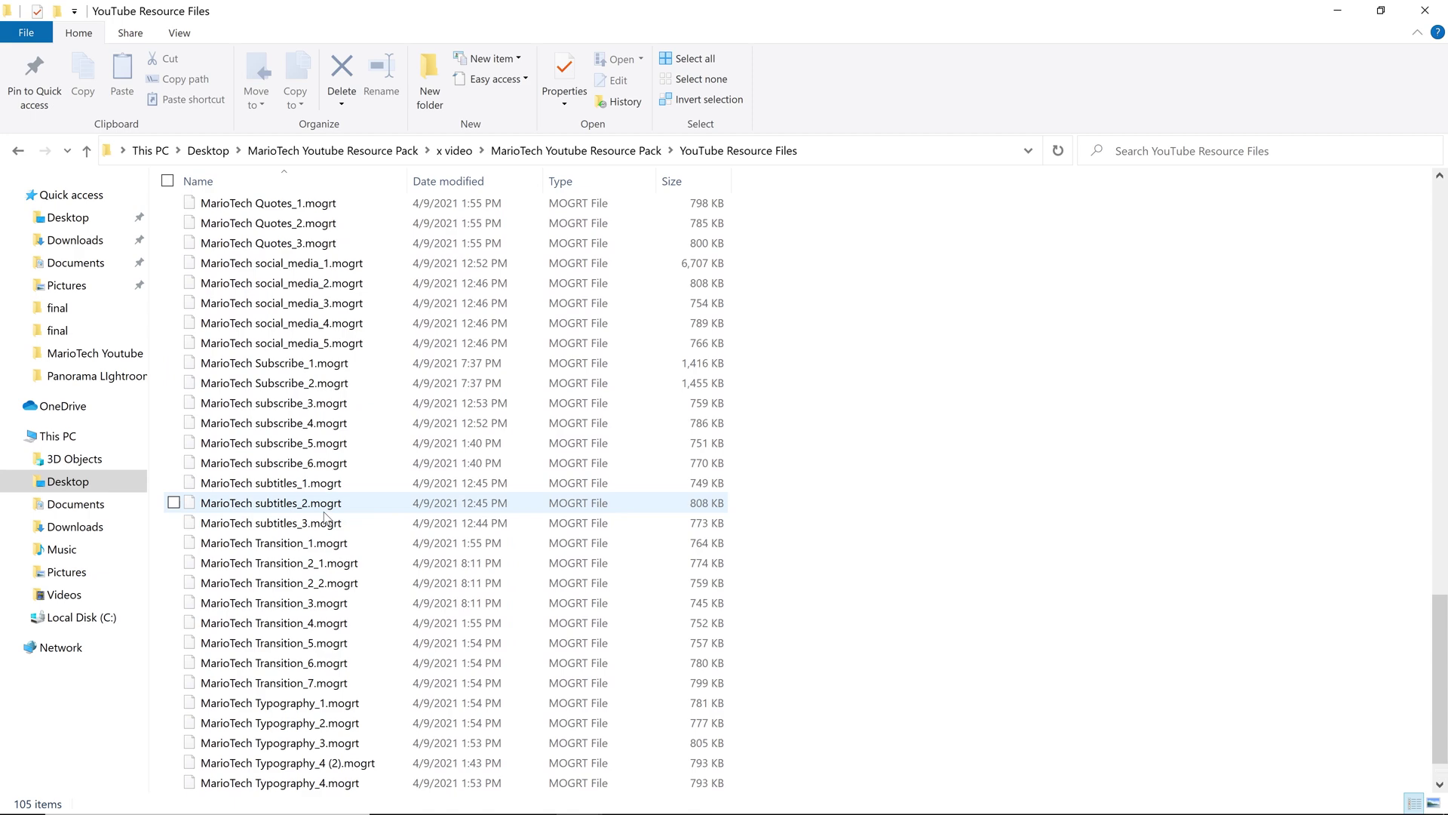
scroll(326, 519, up, 15)
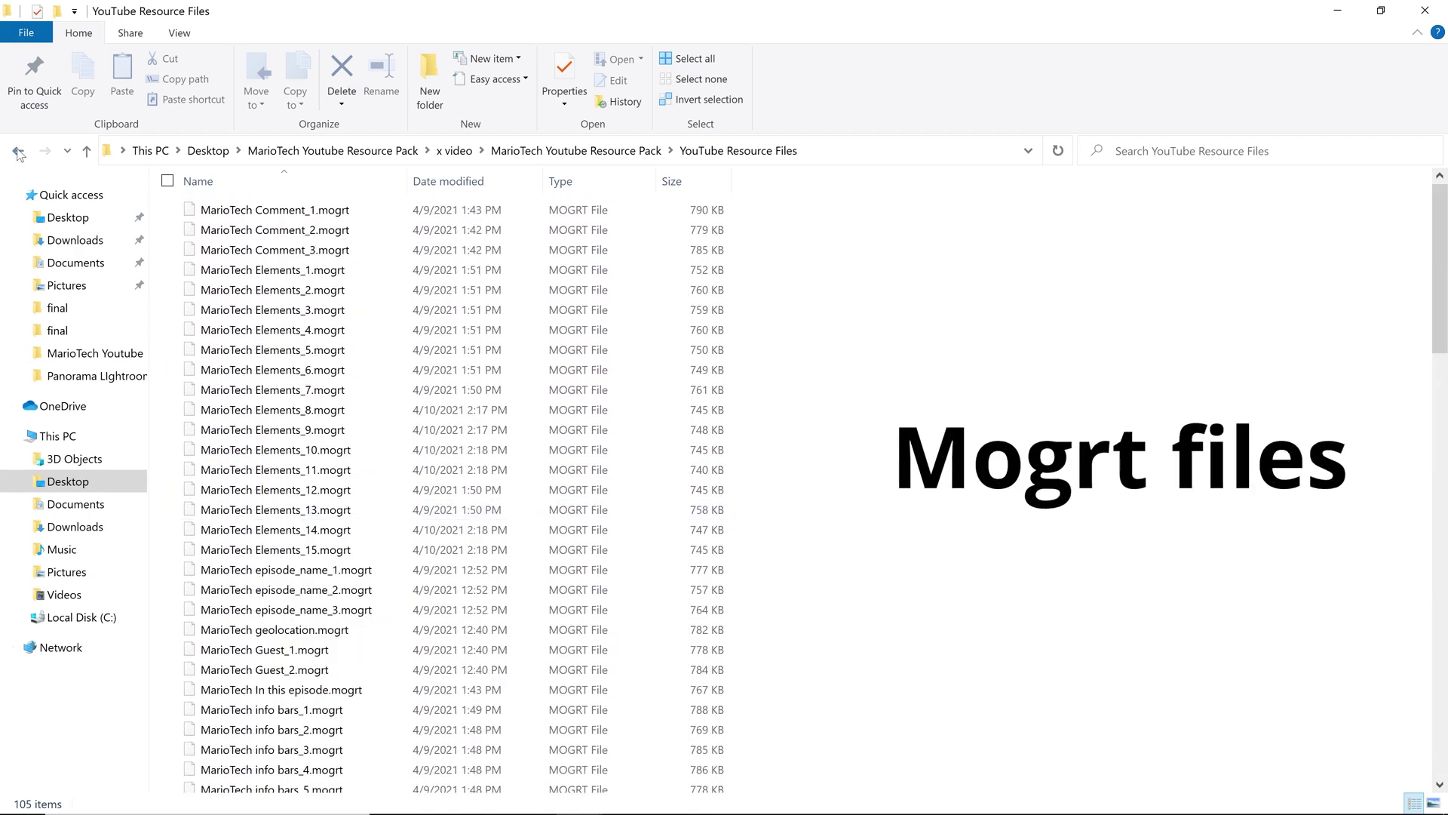
click(18, 151)
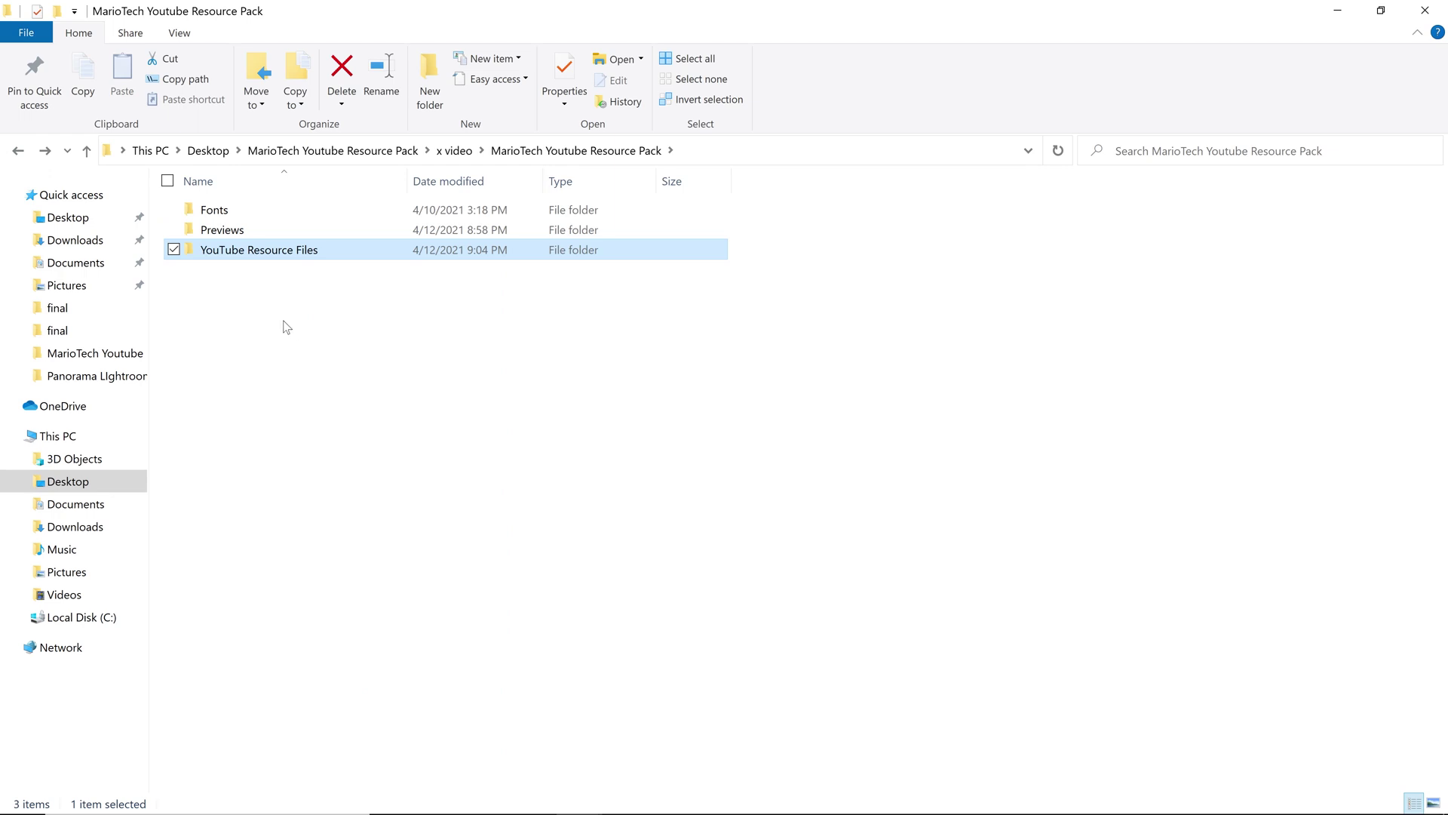
Step: In the Previews folder, open Elements and watch the Elements preview clips
click(228, 238)
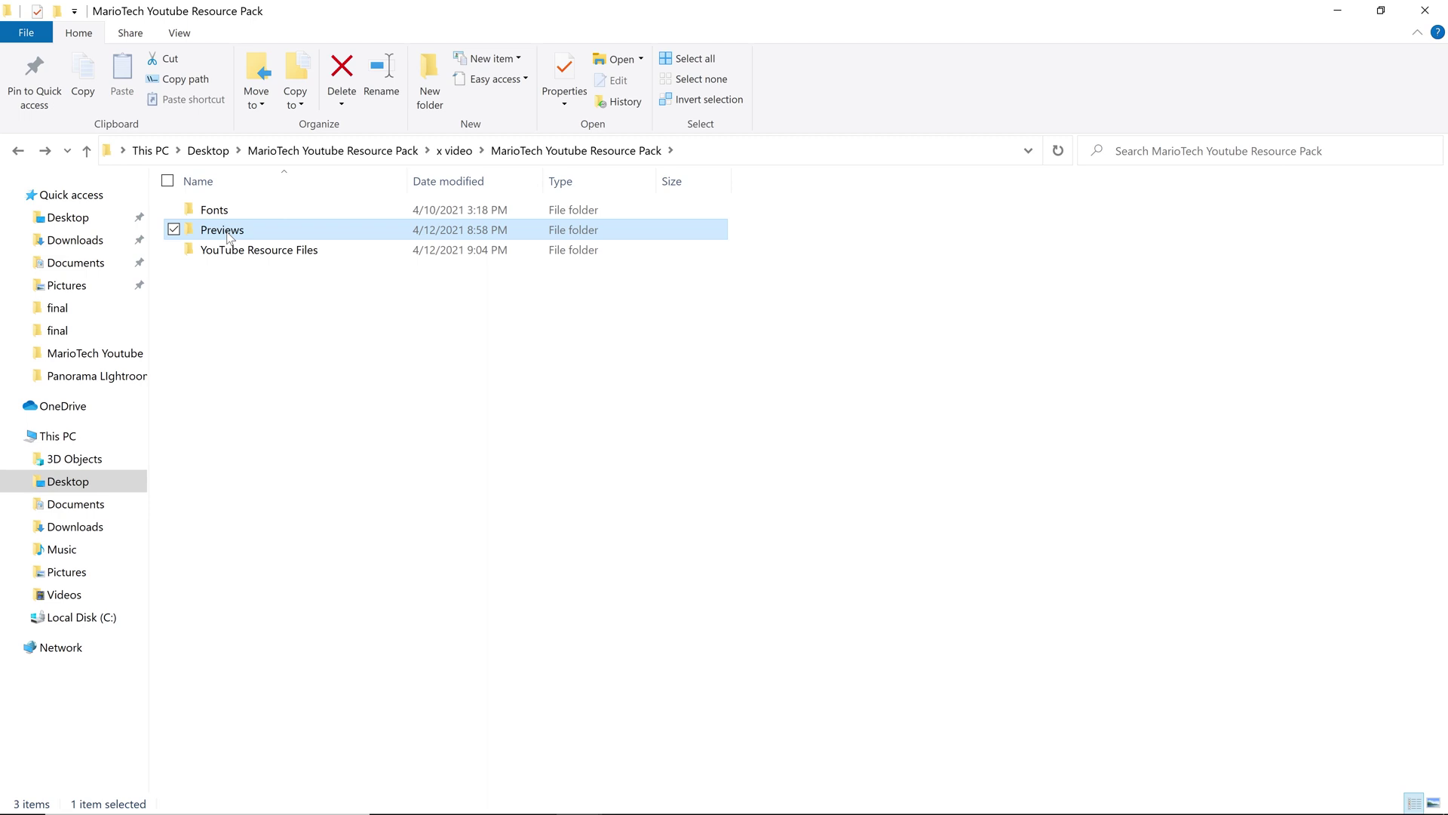
double_click(226, 231)
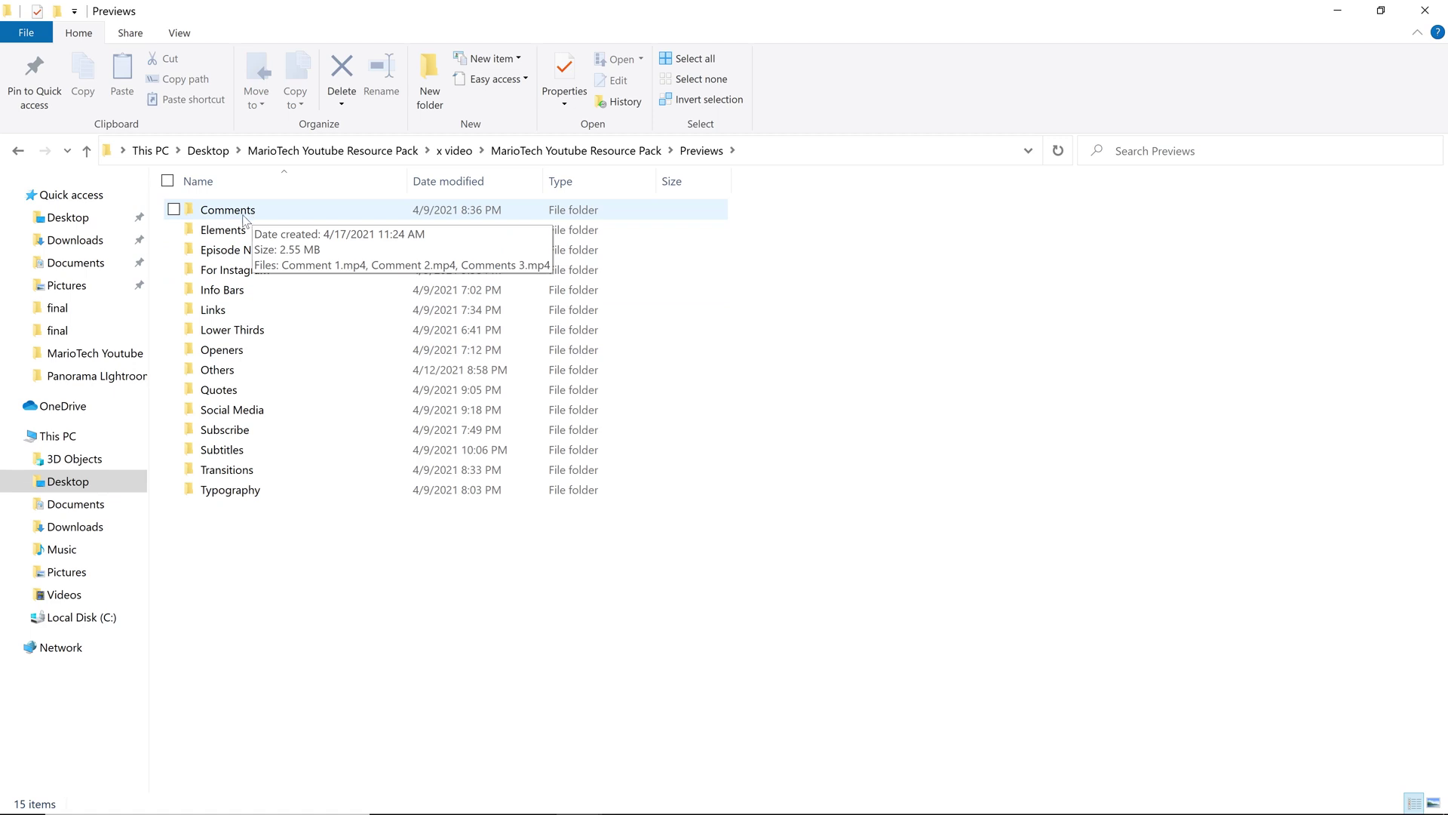
double_click(236, 232)
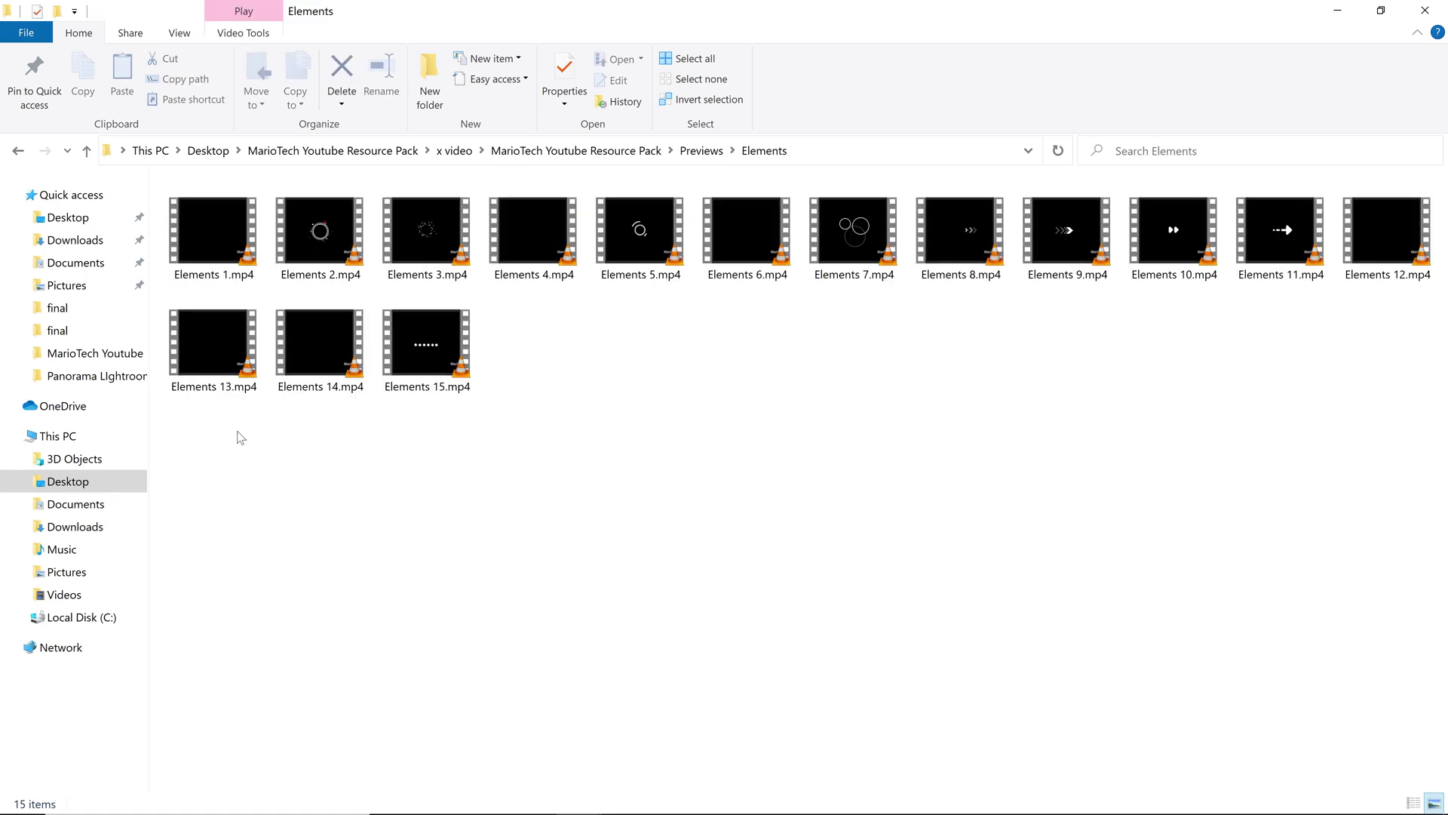
drag(236, 429, 1375, 221)
click(313, 438)
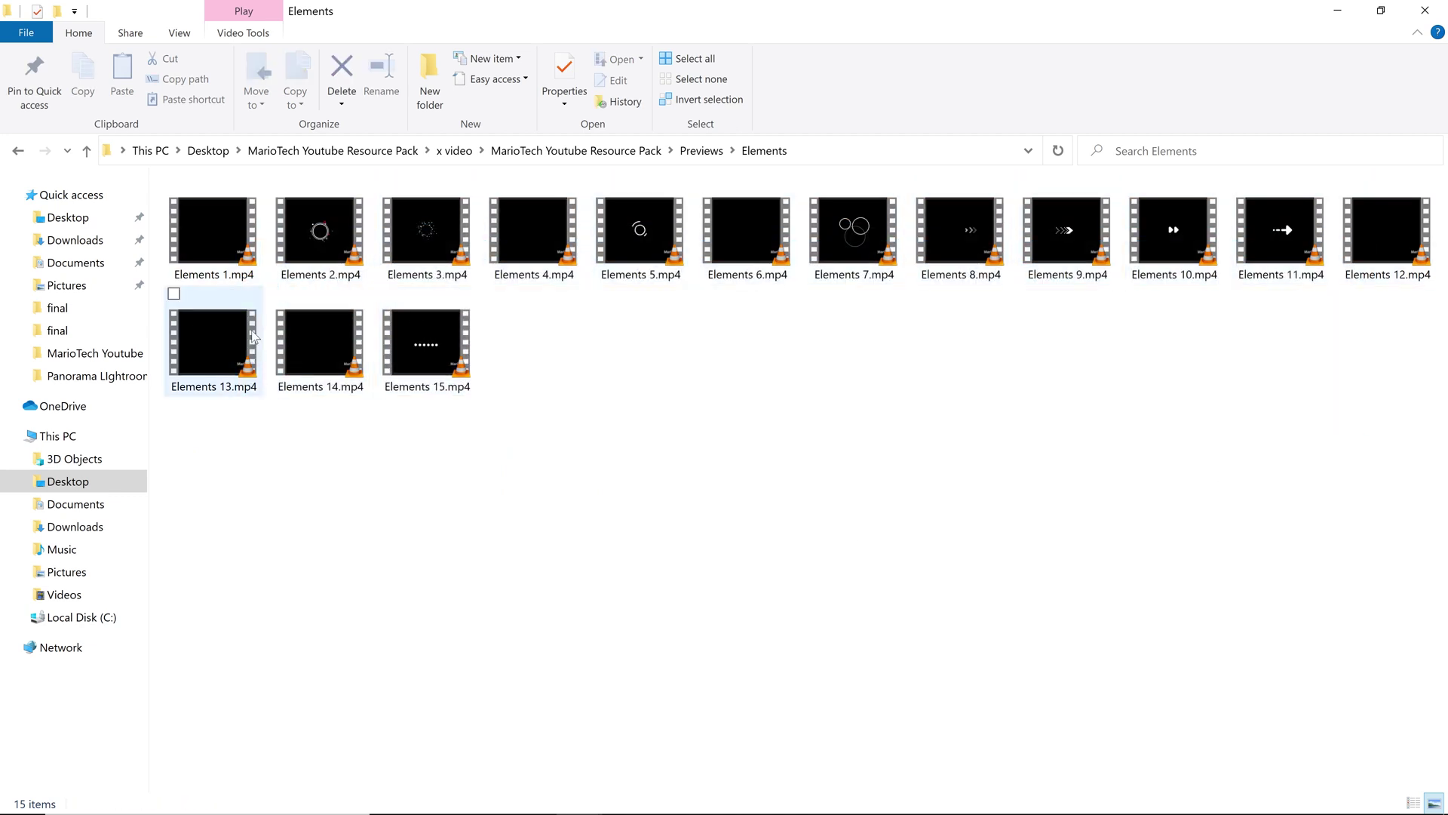
click(223, 273)
key(Right)
key(Right)
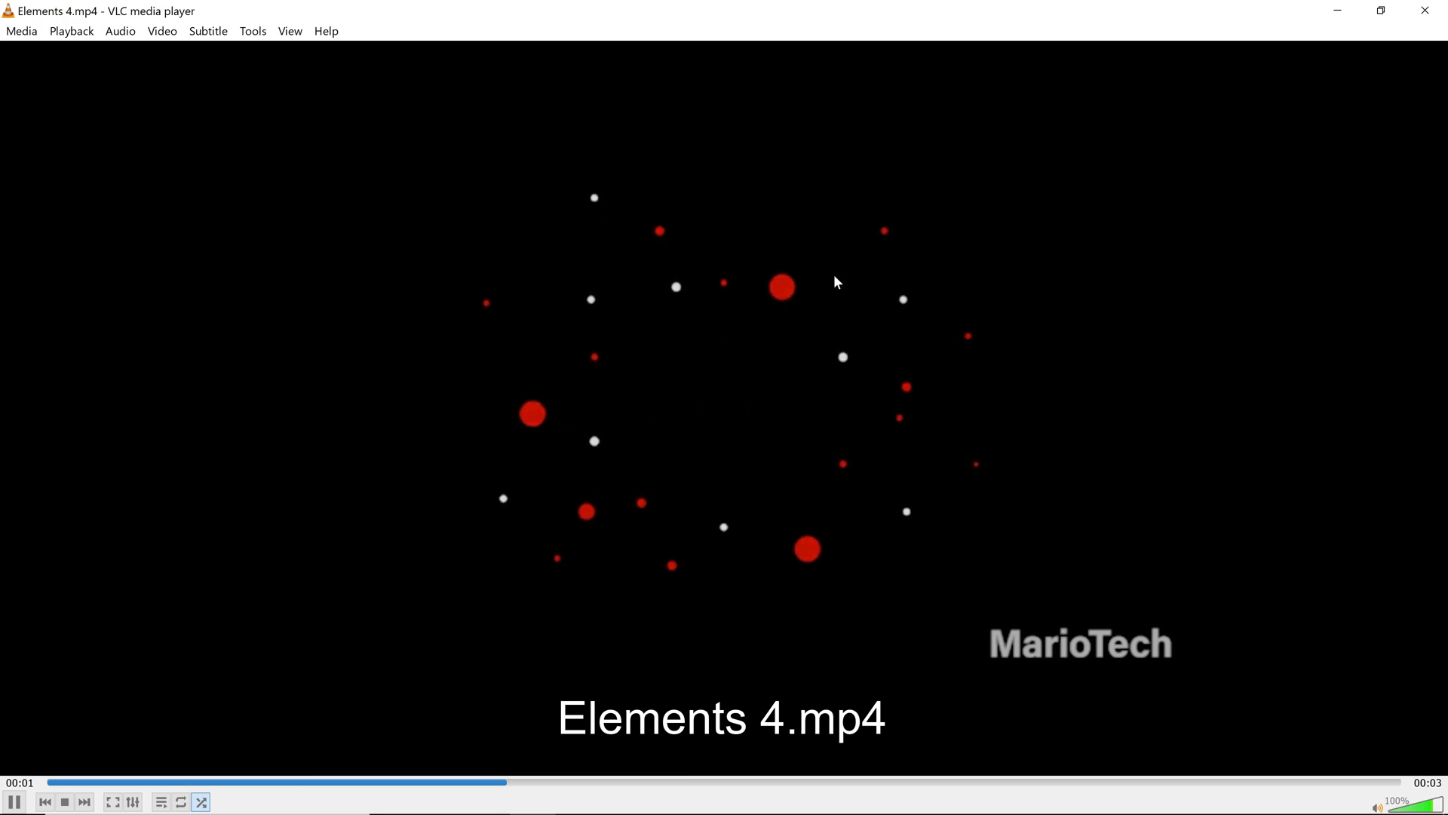
click(1425, 10)
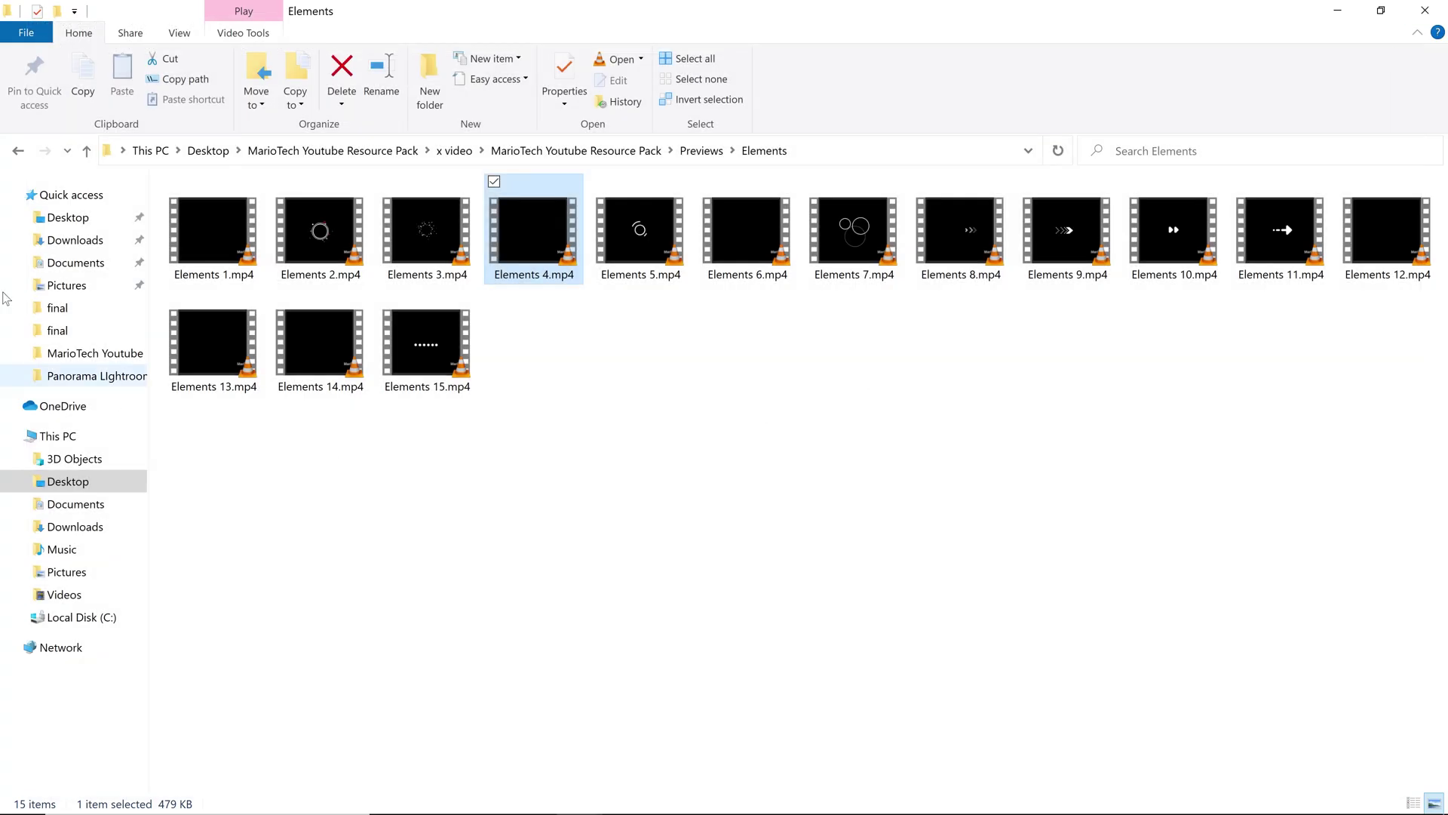
Step: Play the Subscribe 5 preview clip from the Subscribe folder, then return to Previews
click(18, 151)
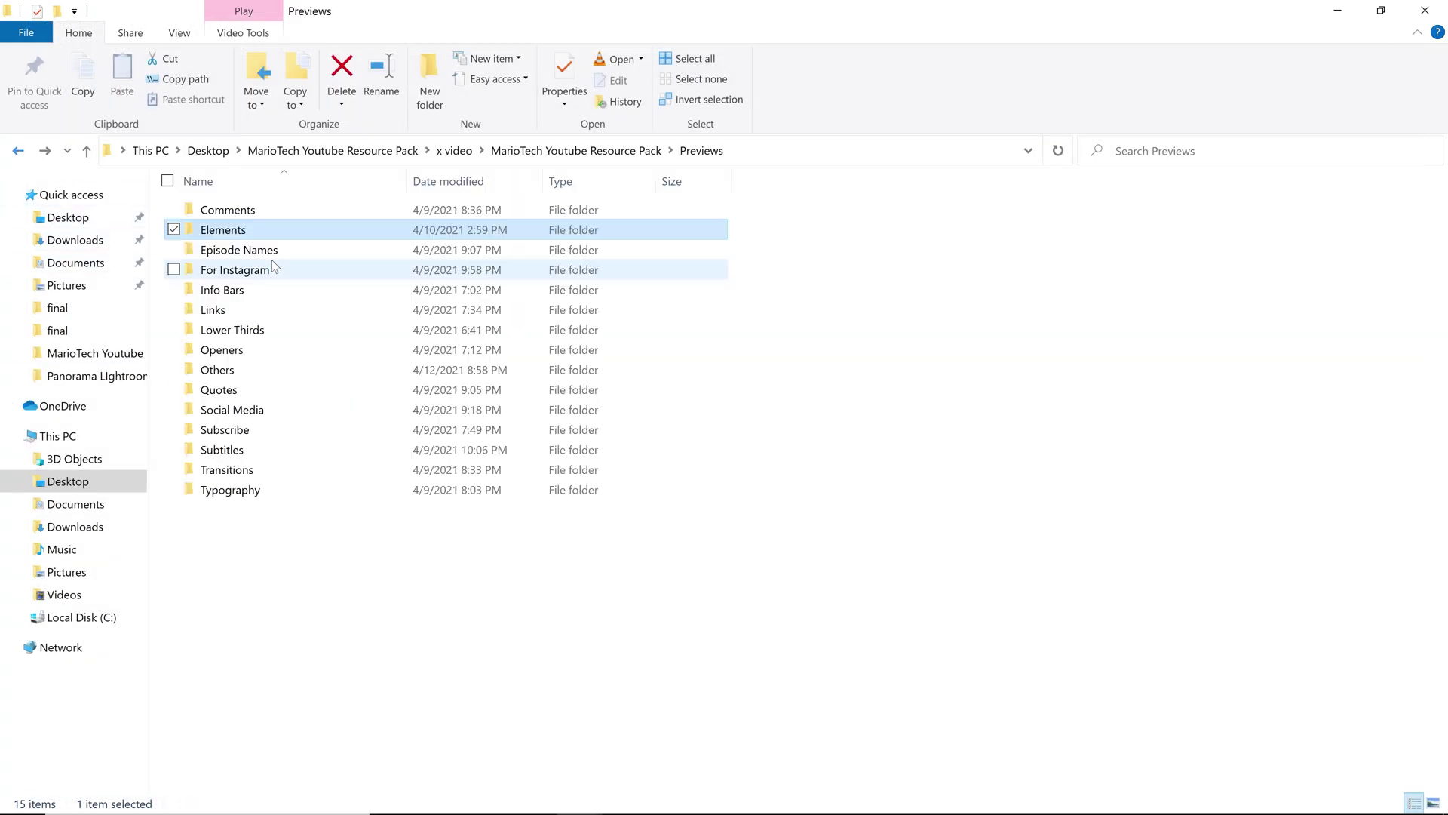
double_click(250, 430)
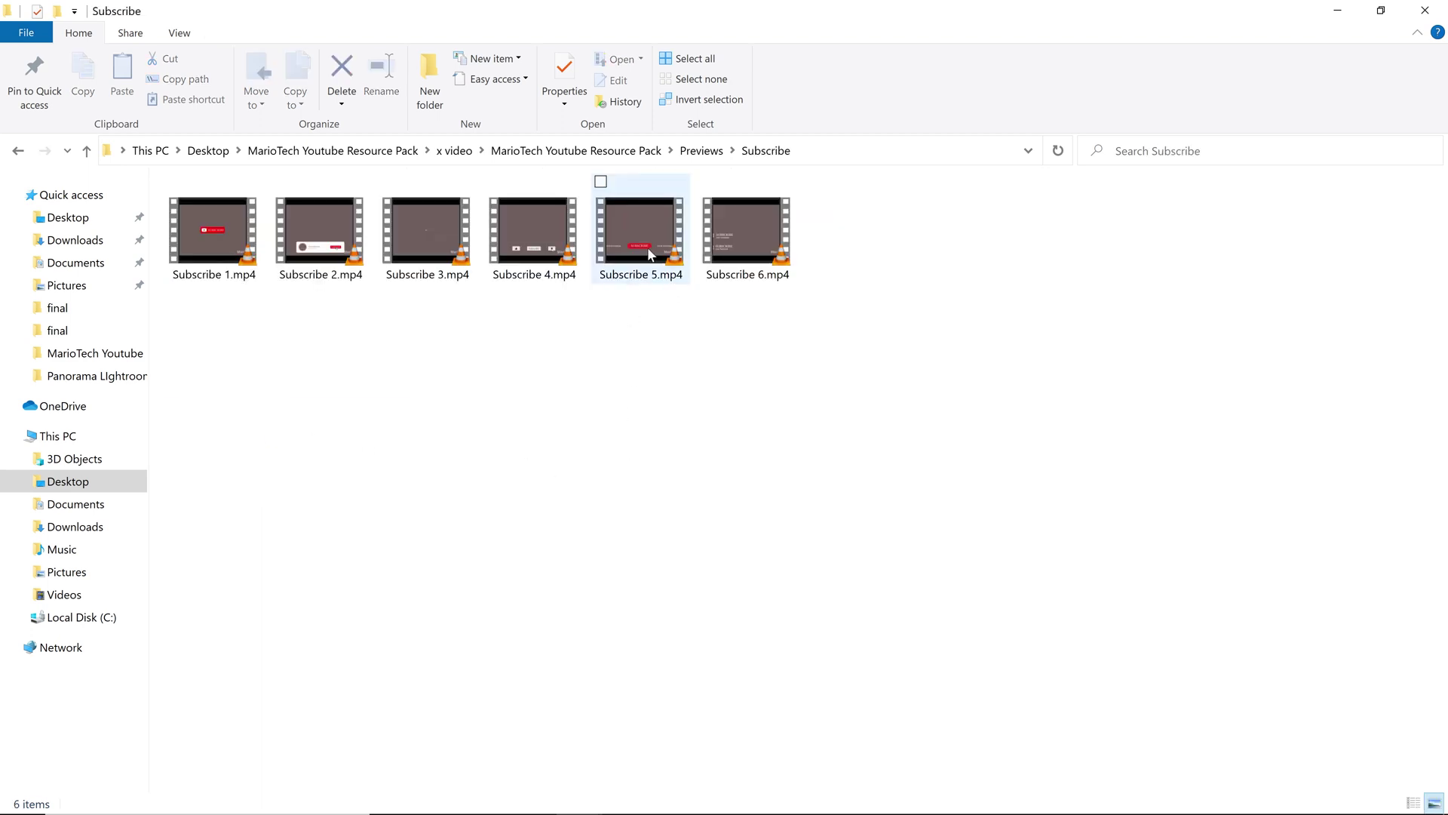
double_click(648, 254)
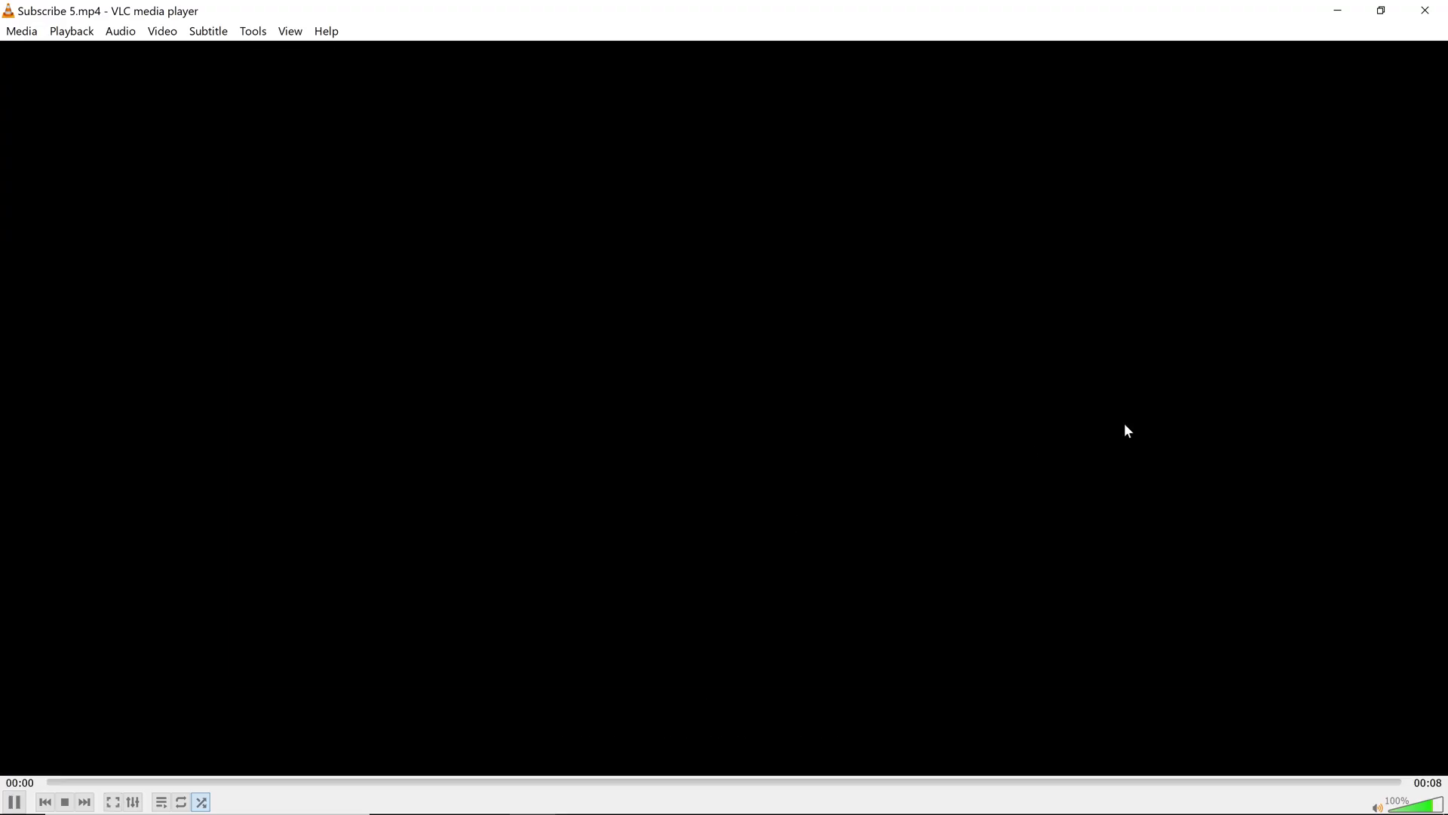
click(1425, 11)
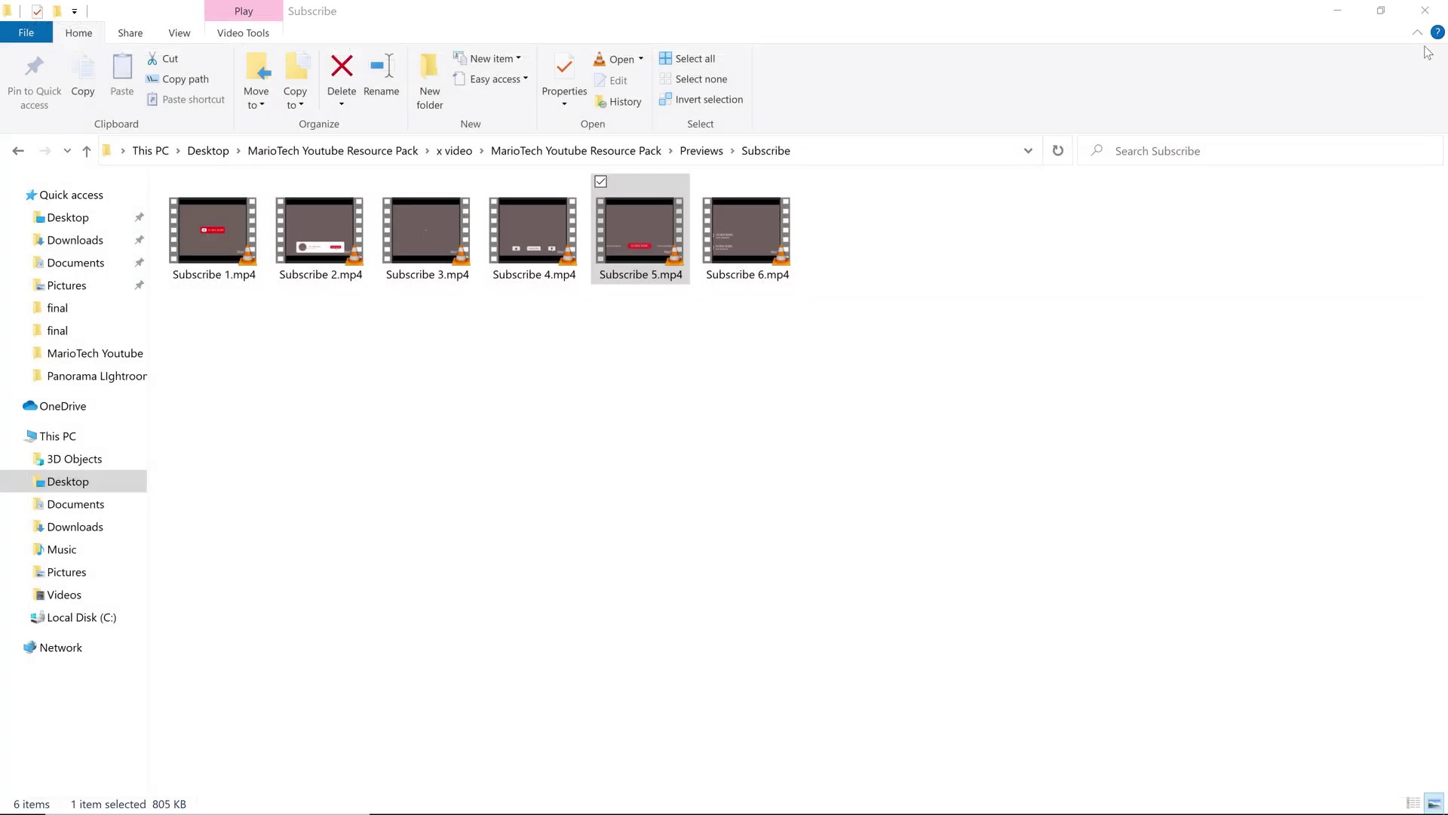
click(669, 446)
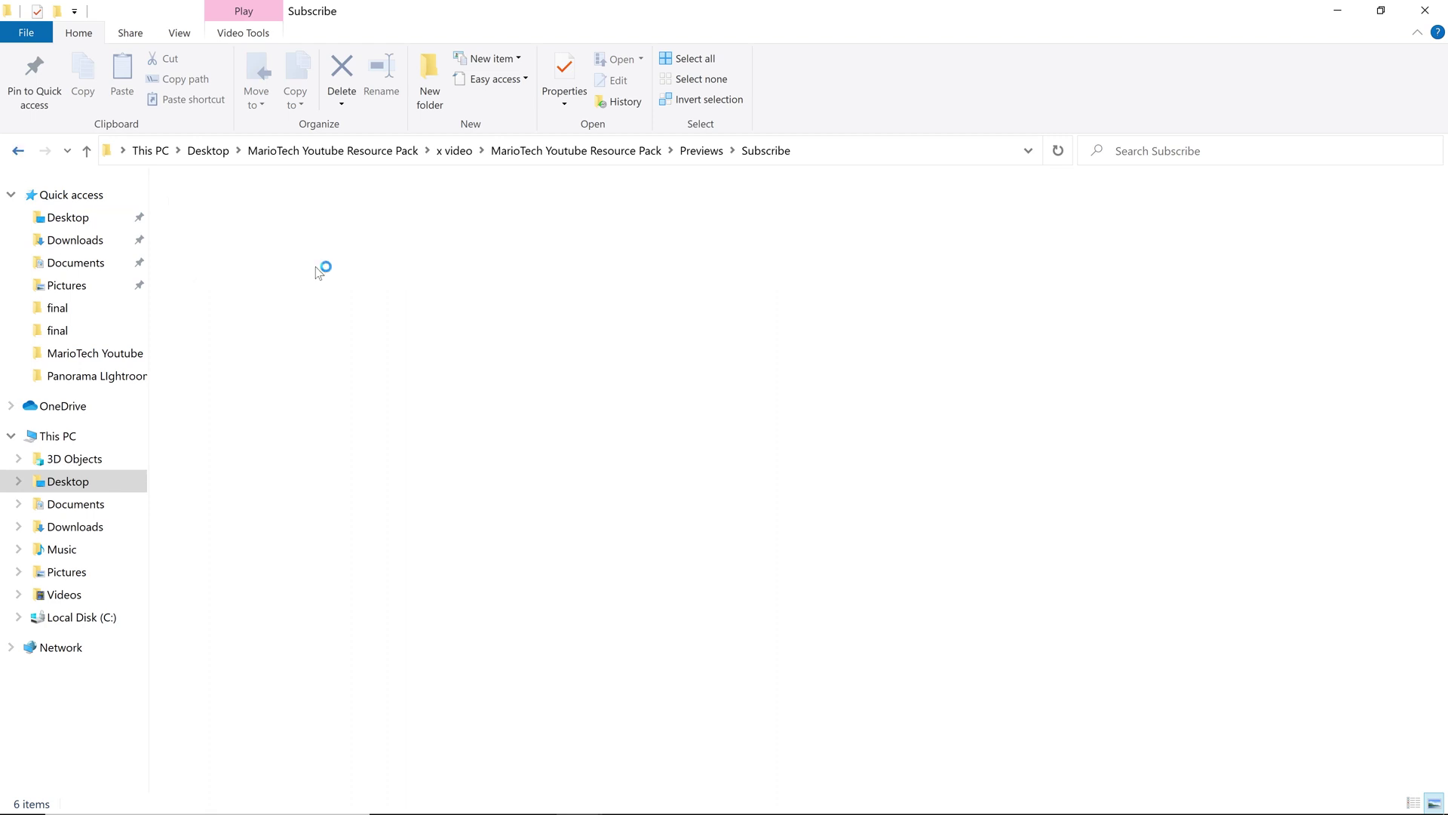
key(alt+Up)
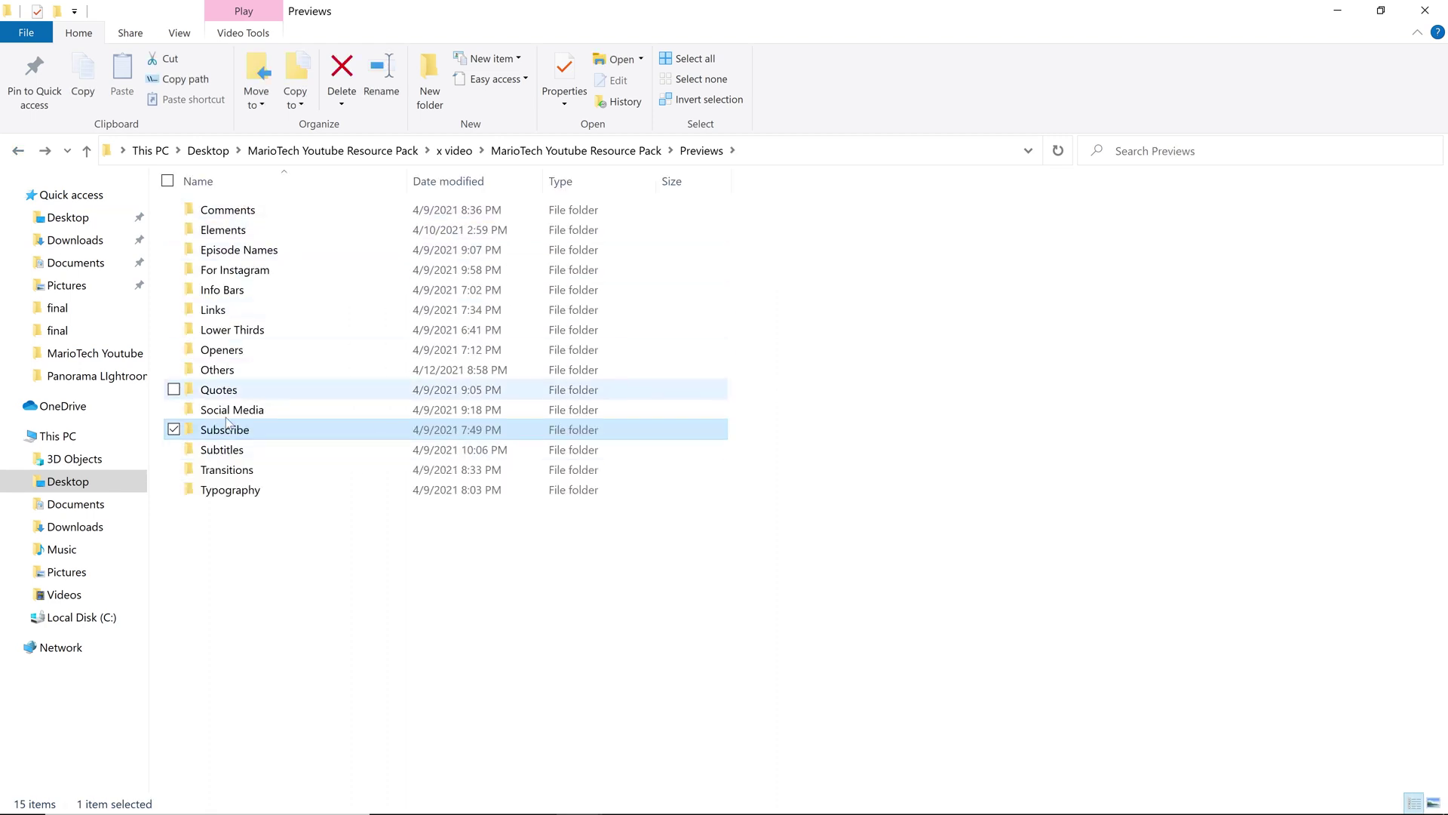
Step: Check the MOGRT files in YouTube Resource Files and return to the pack folder
click(17, 153)
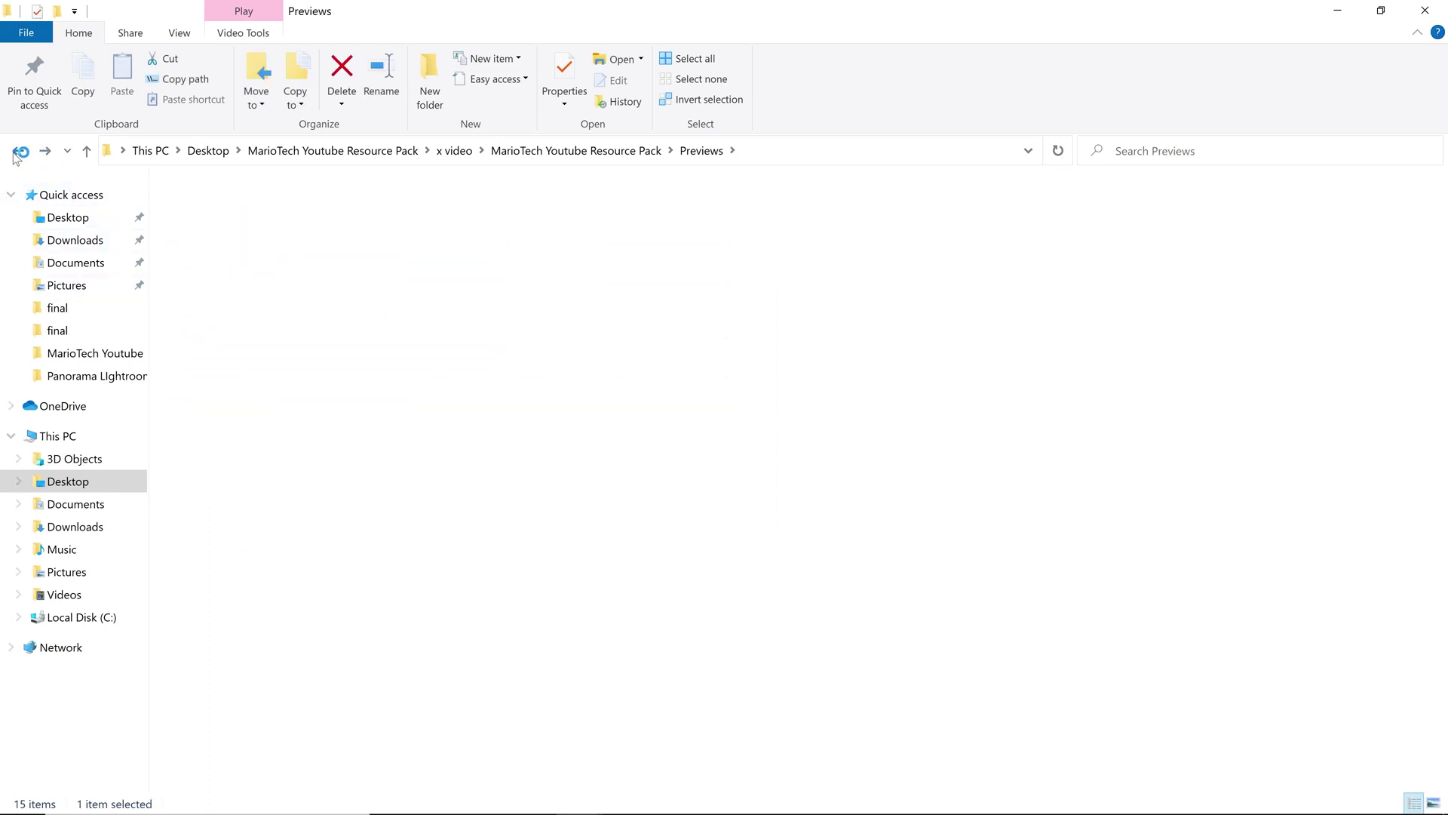
click(491, 395)
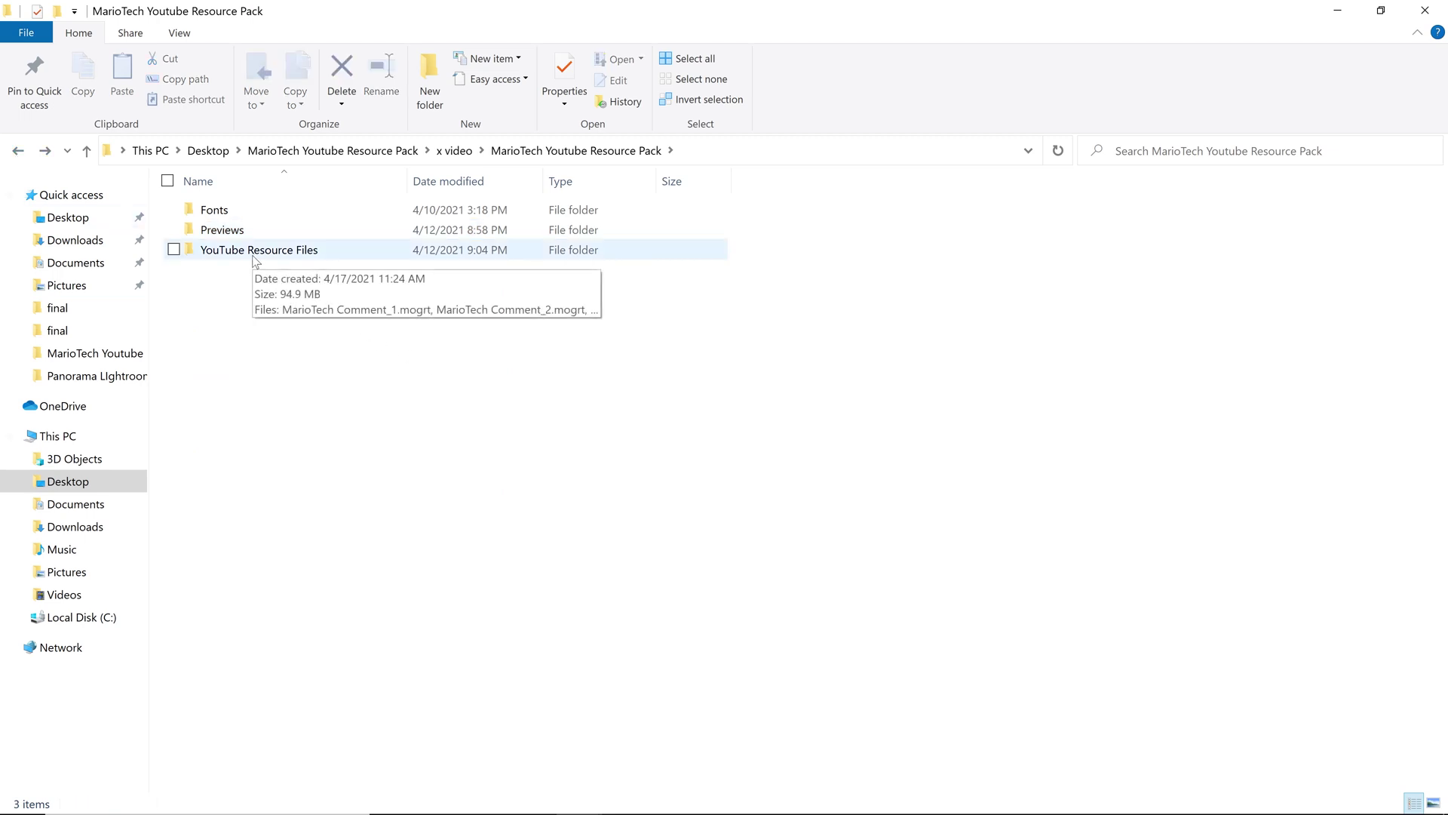
double_click(274, 258)
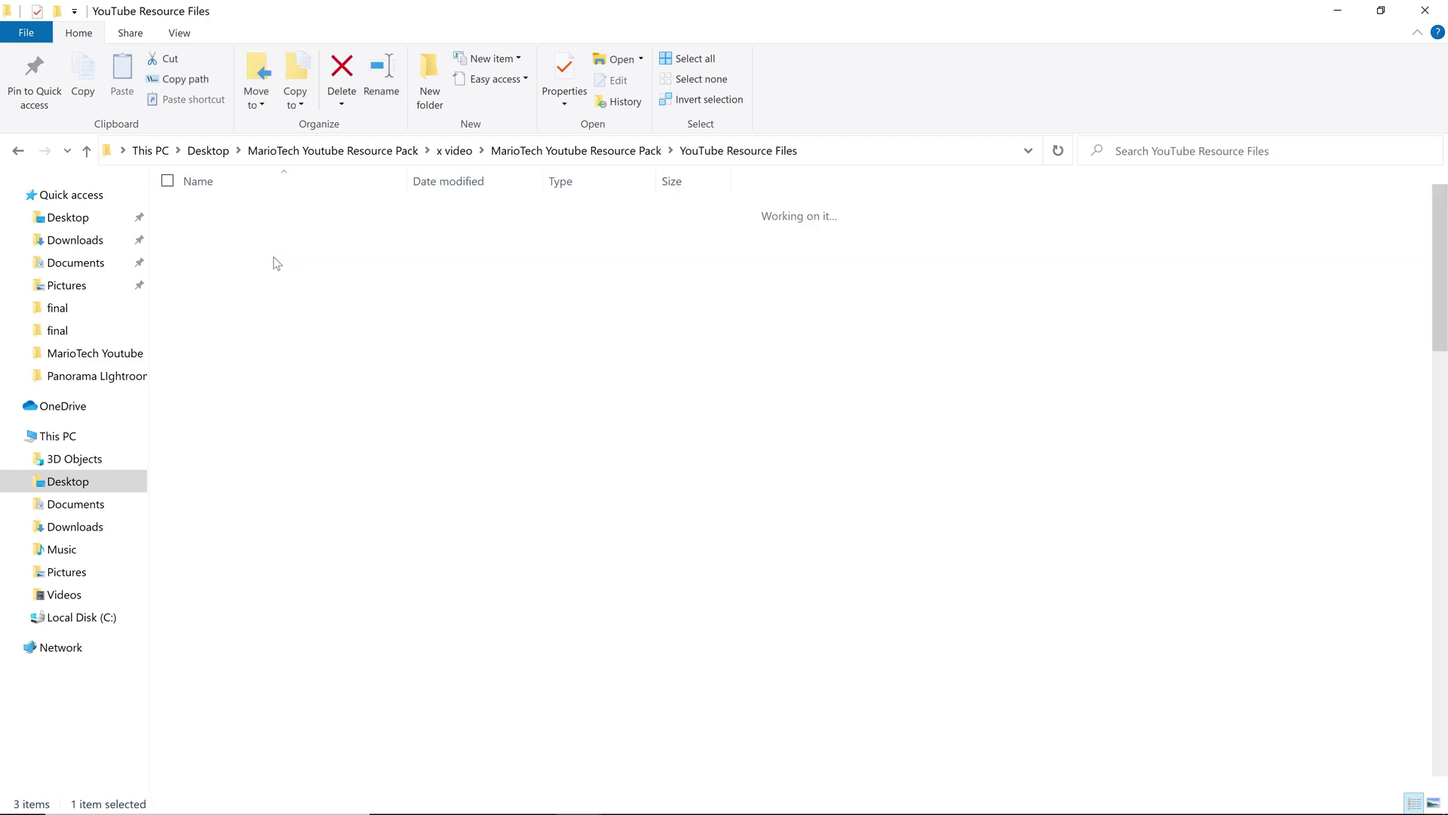
click(11, 150)
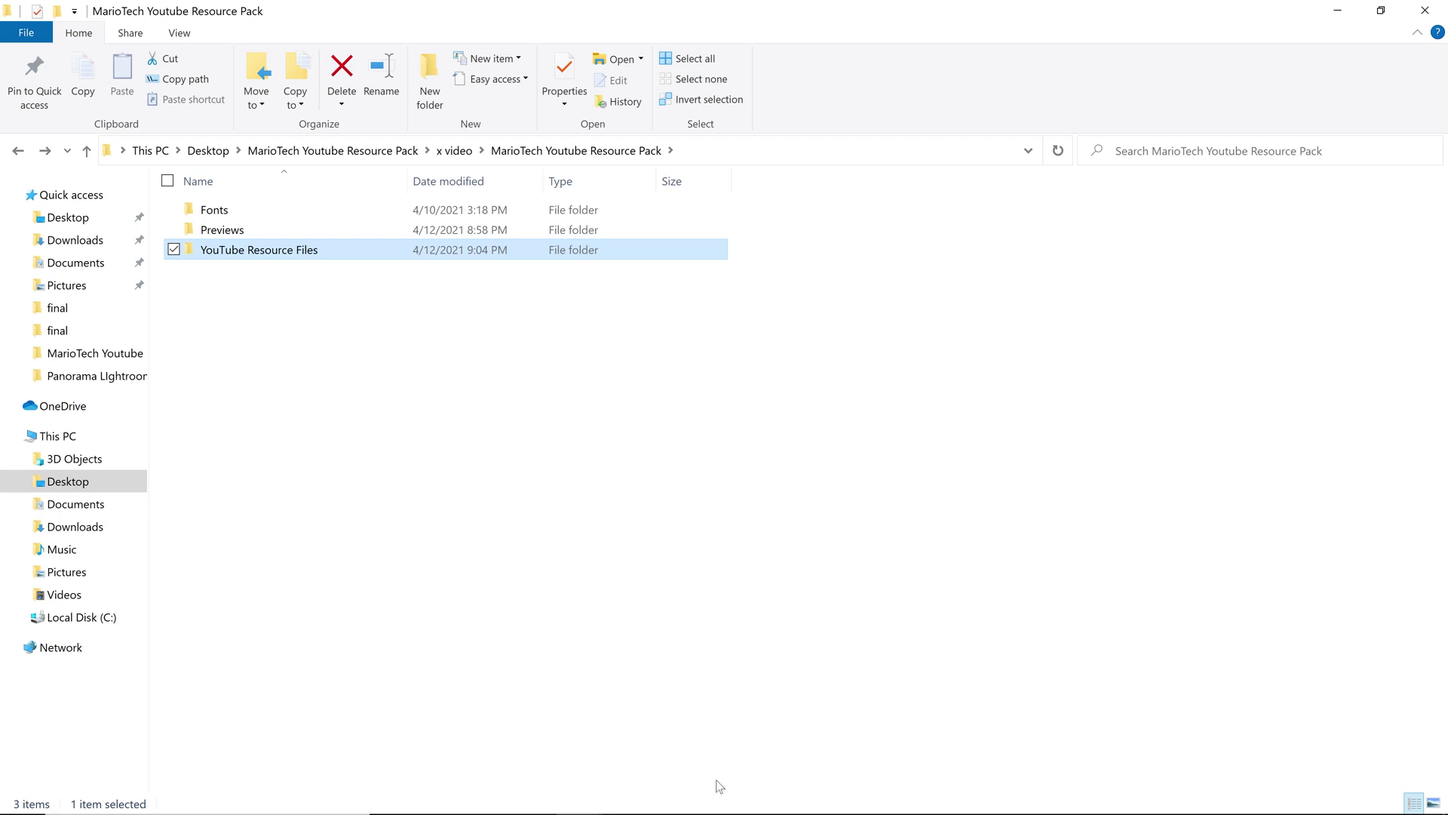
Step: Replace 'username' in installation path.txt with your account name and select the edited path
key(alt+Tab)
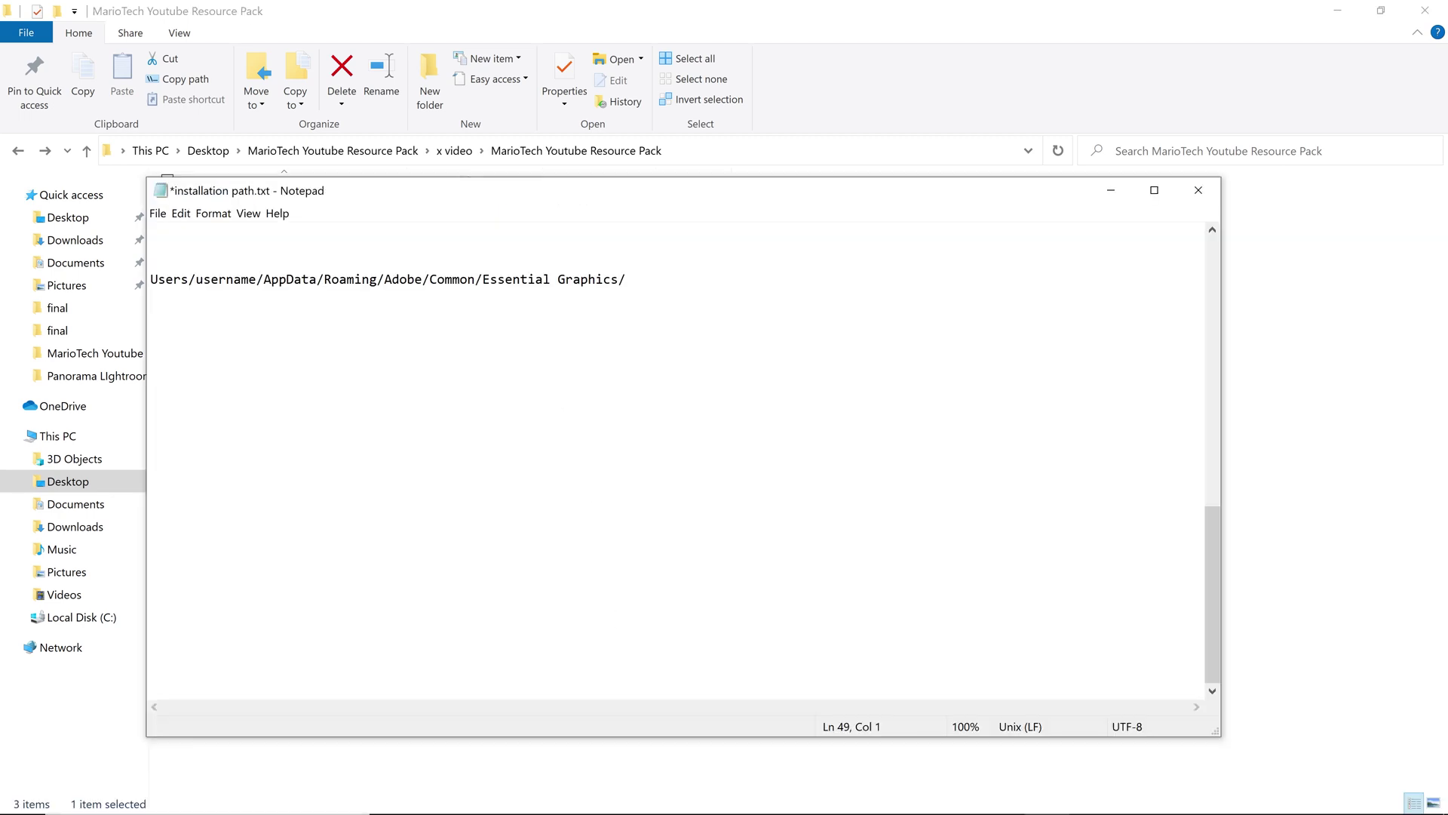
key(shift+Left)
key(ctrl+shift+Left)
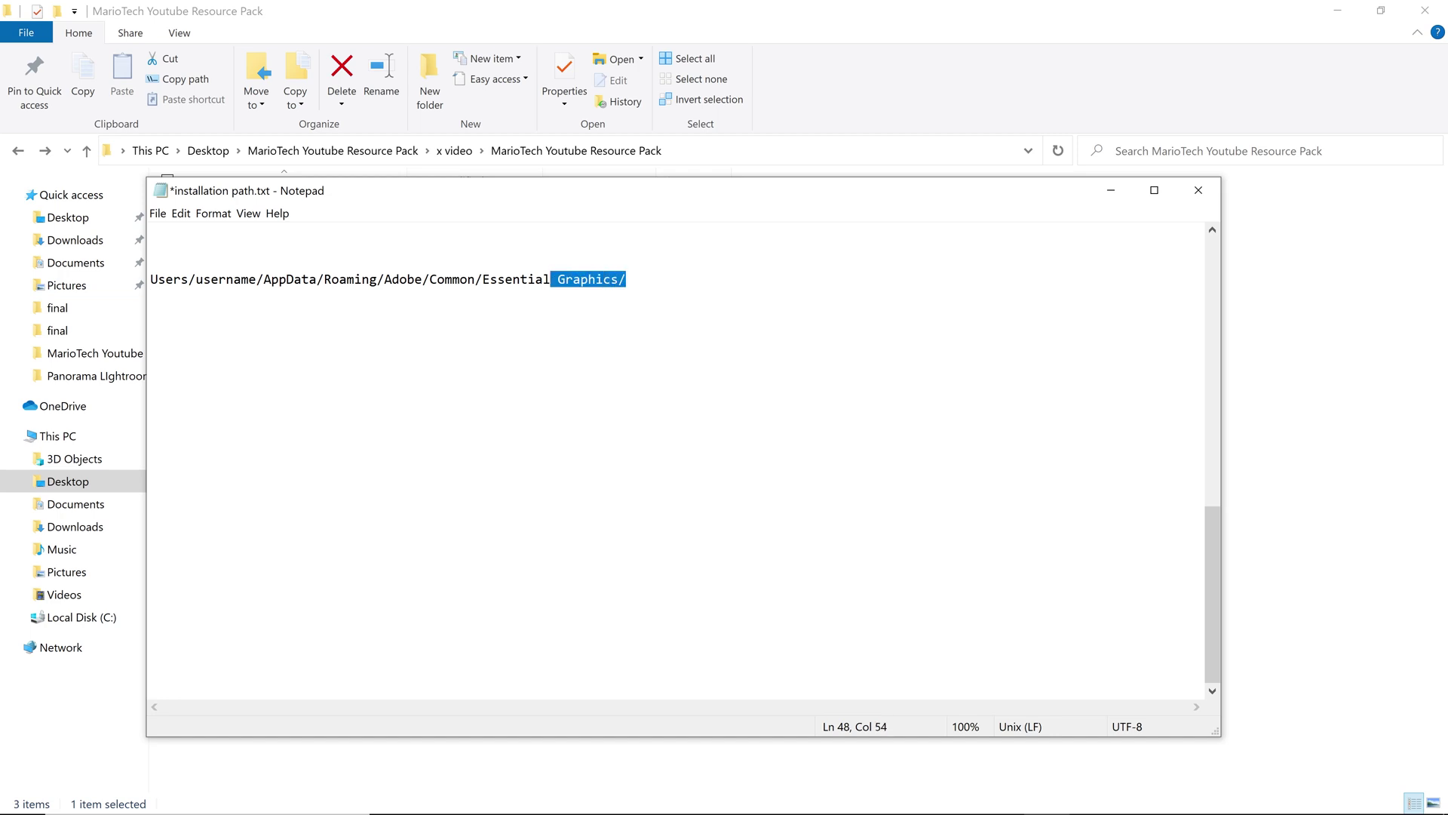
key(ctrl+shift+Left)
key(ctrl+shift+Left)
key(ctrl+shift+Left)
key(ctrl+shift+Left)
key(ctrl+shift+Left)
key(Right)
key(shift+Up)
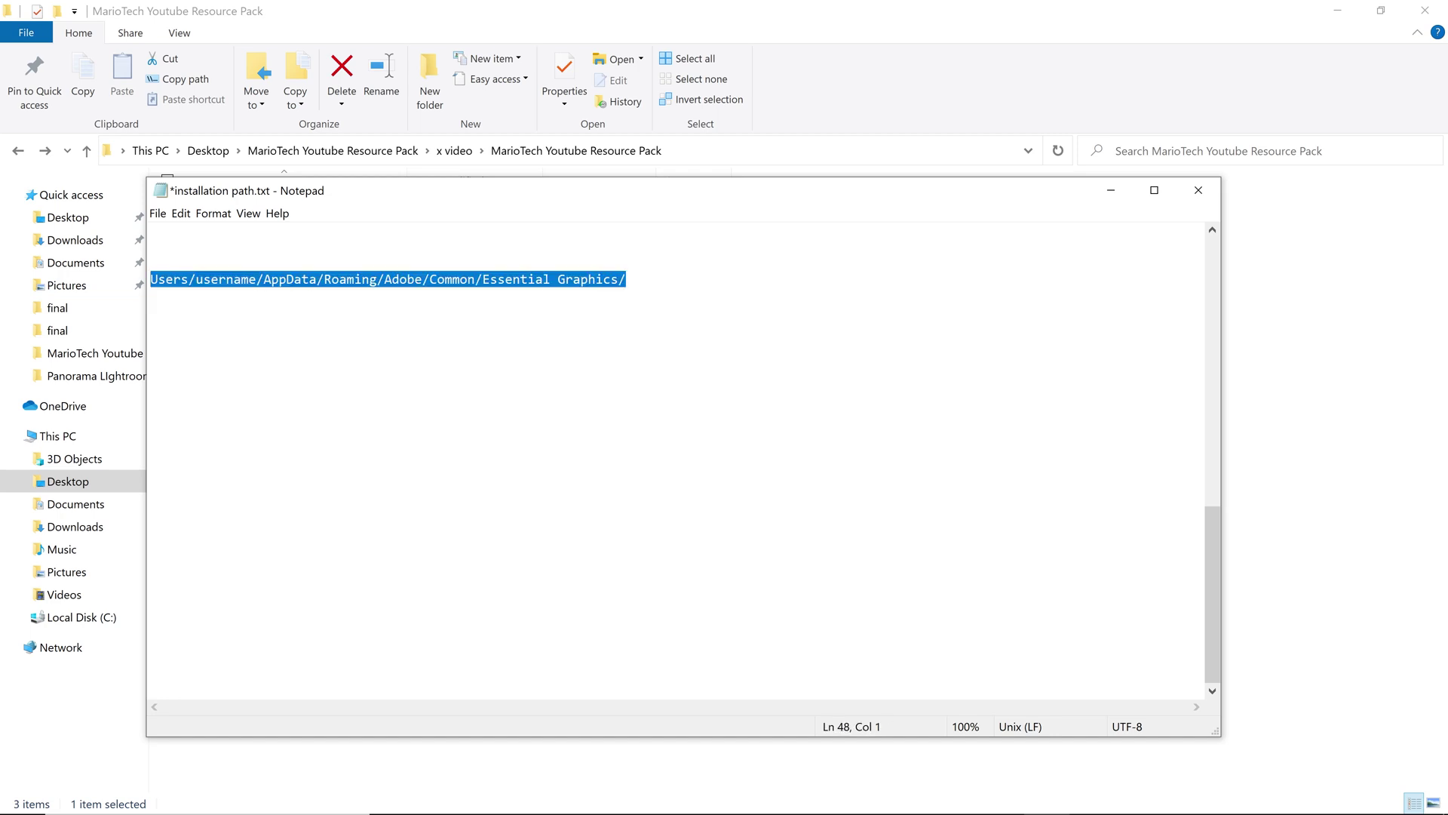
key(Right)
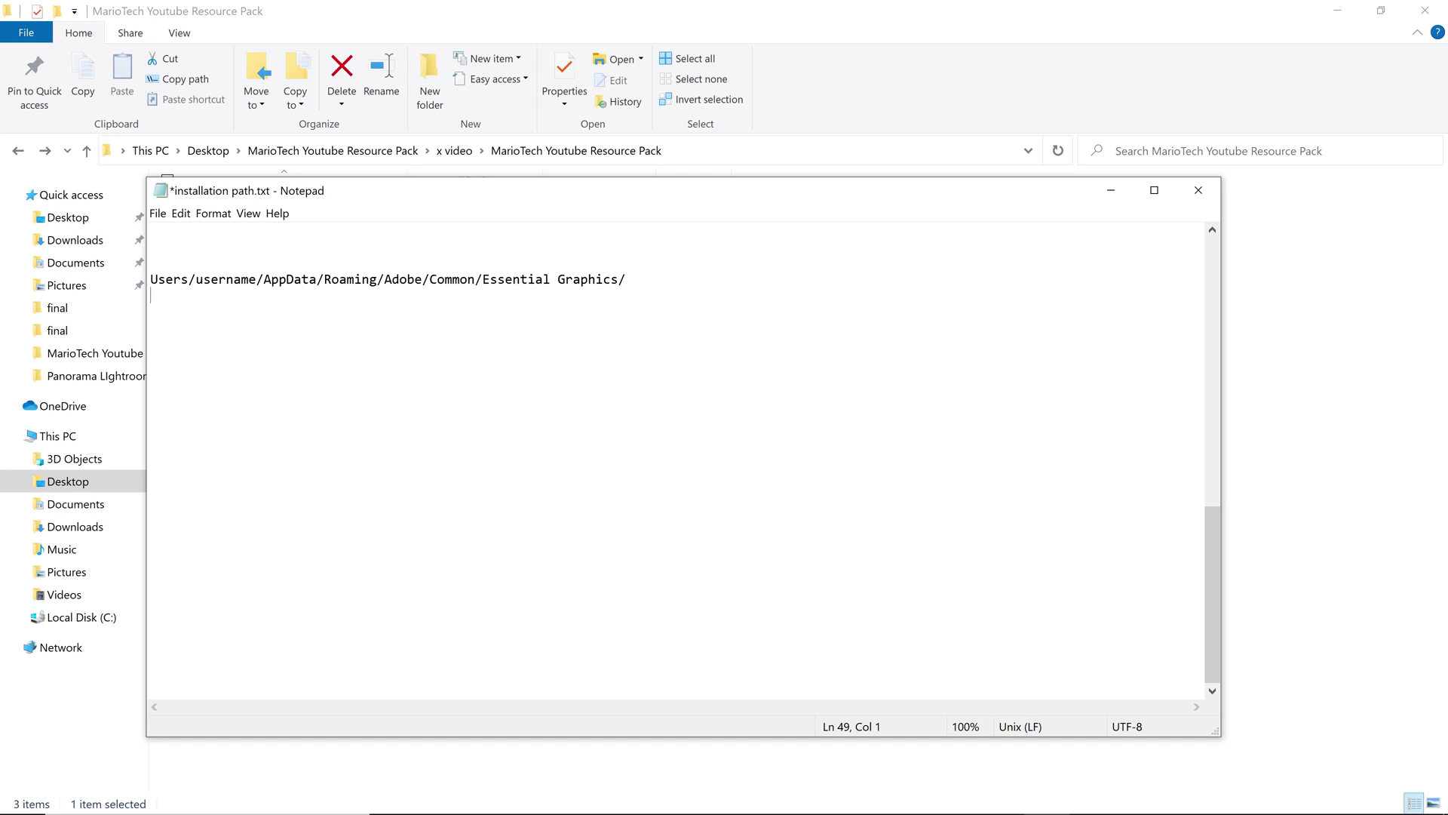
key(shift+Right)
key(shift+Right)
key(shift+Right)
key(shift+Right)
key(shift+Right)
key(shift+Right)
key(shift+Right)
key(shift+Right)
key(BackSpace)
text(mario)
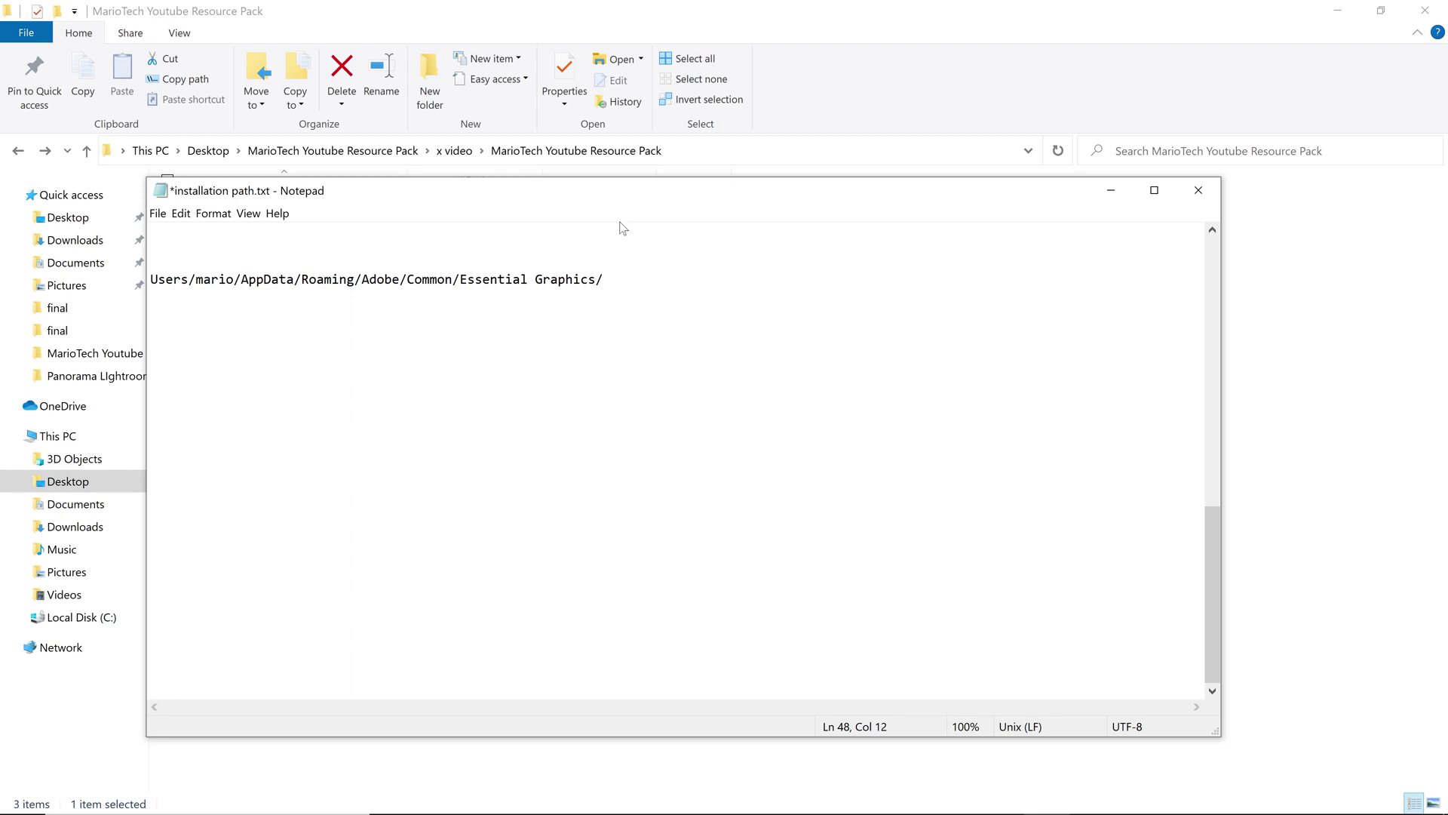
drag(605, 279, 150, 279)
key(ctrl+c)
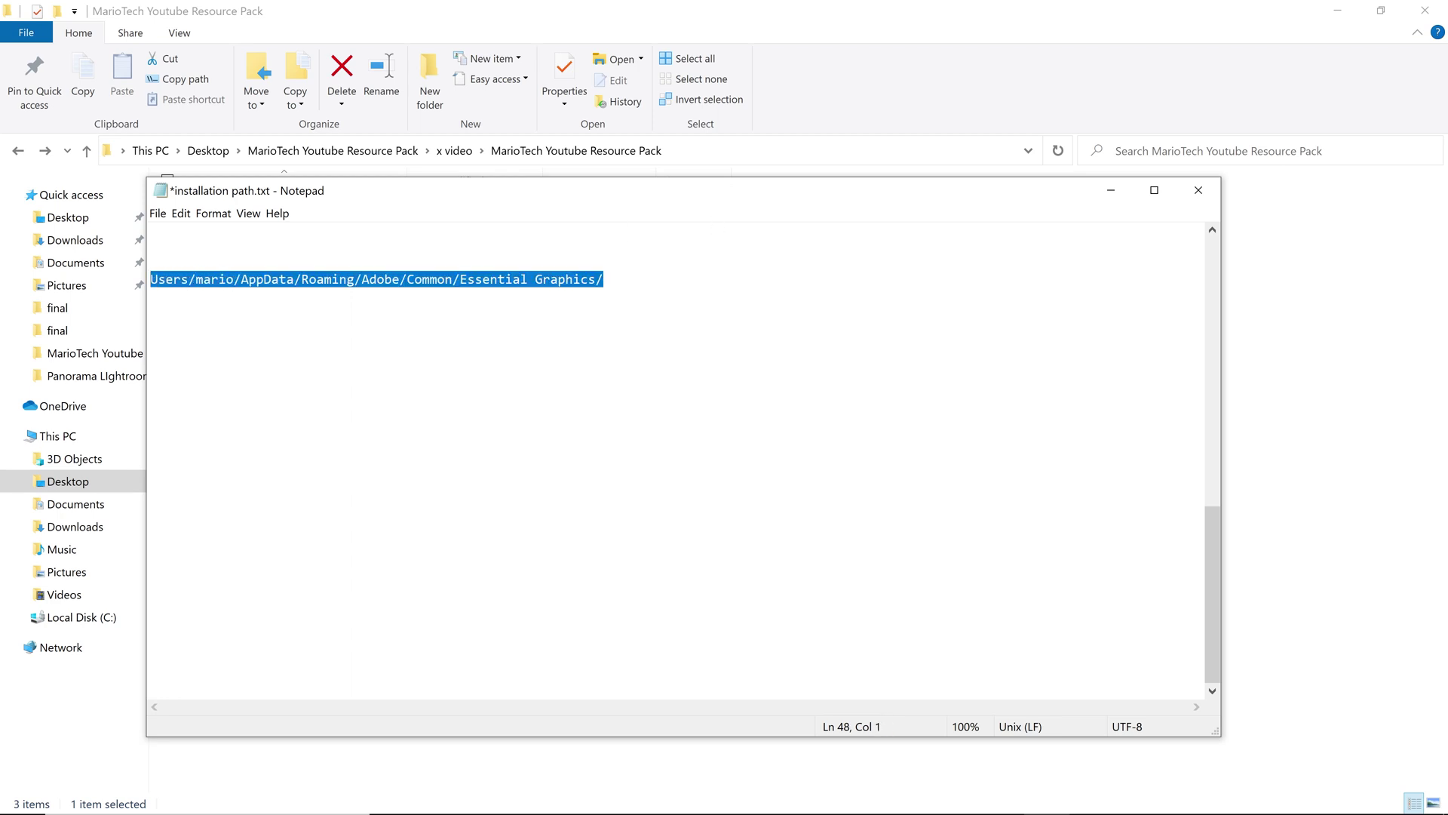
key(alt+Tab)
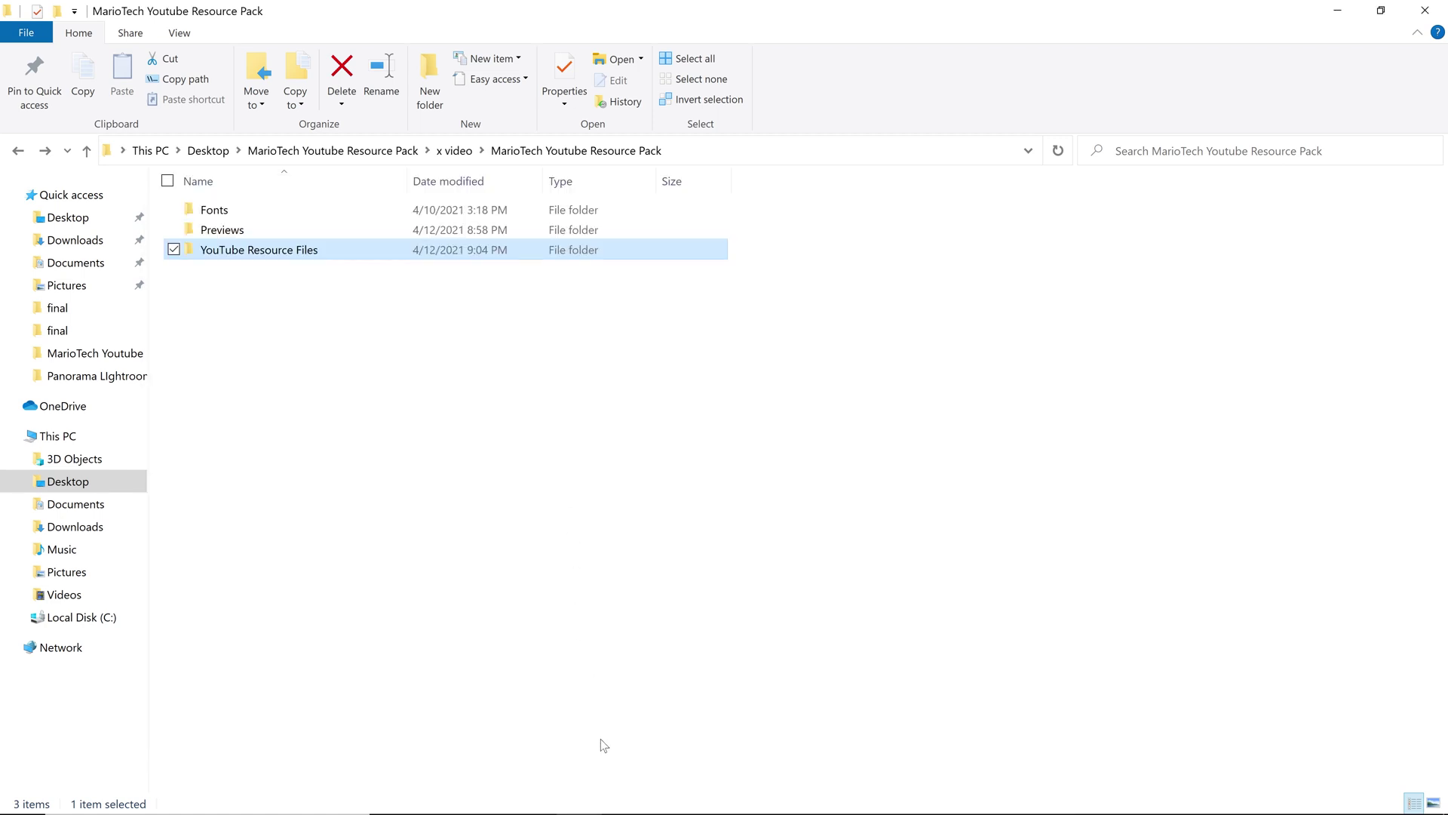
Step: Paste the copied path after C:\ in the address bar to reach the Essential Graphics folder
click(82, 617)
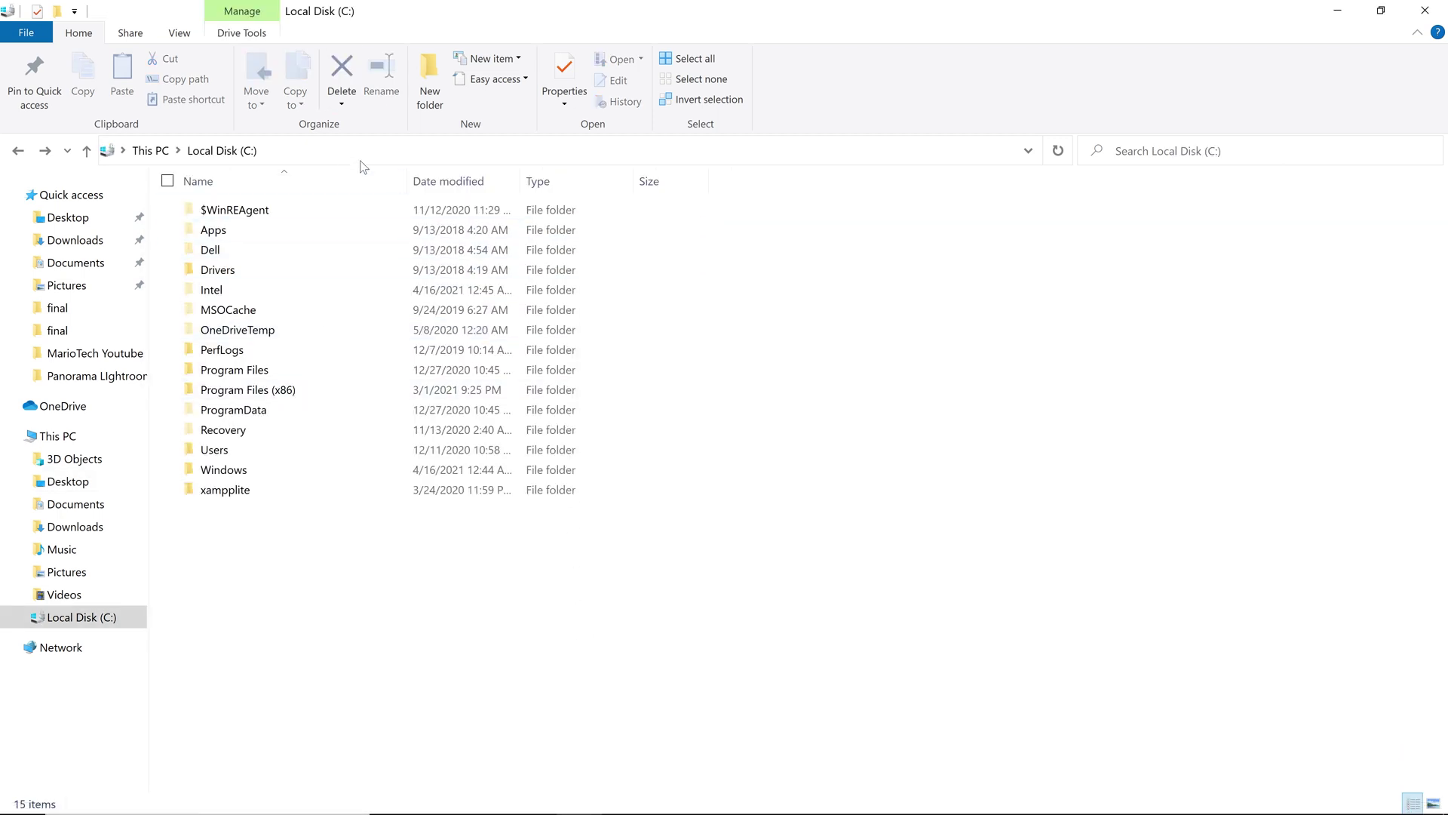
click(266, 150)
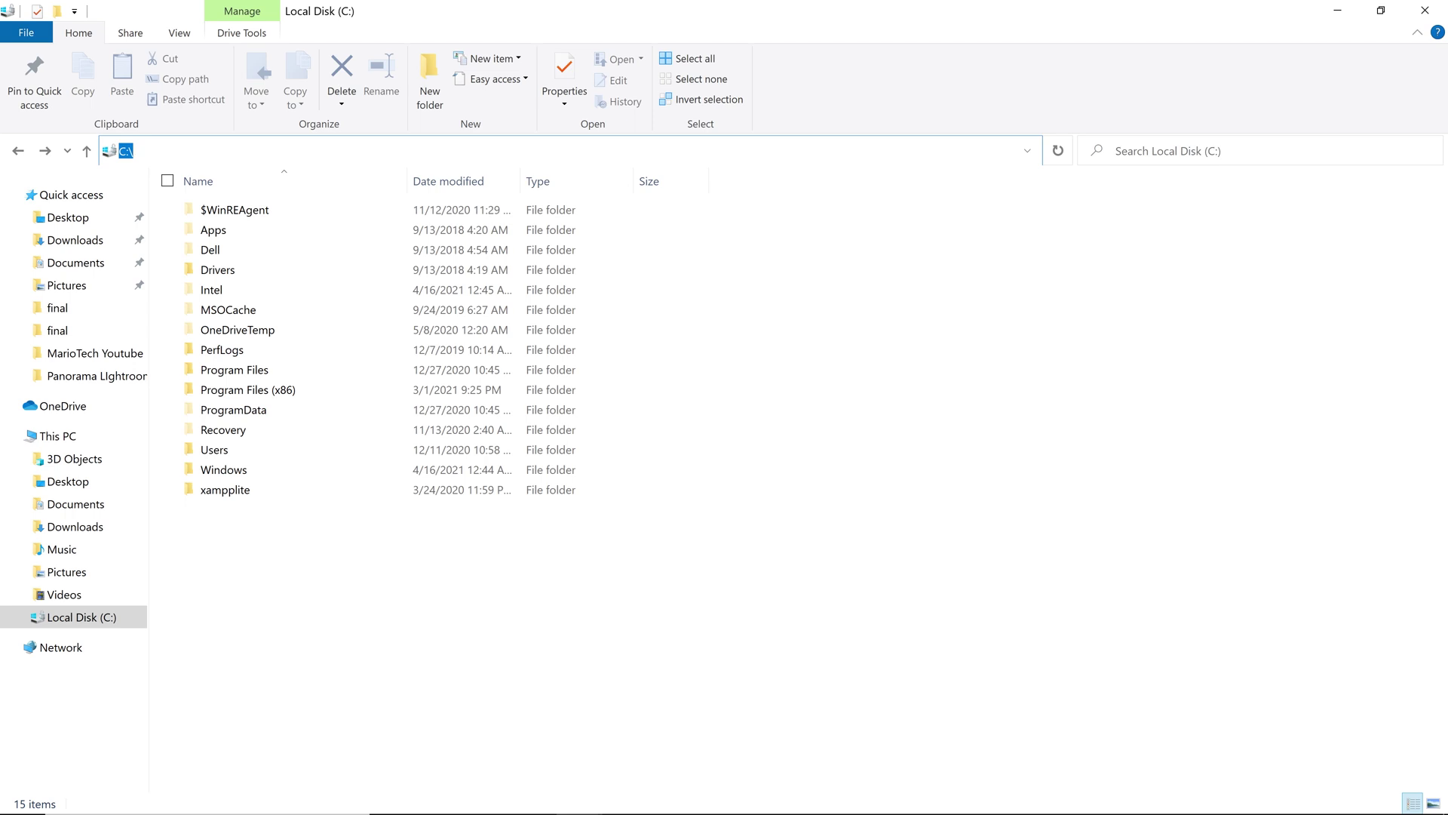
click(134, 151)
key(ctrl+v)
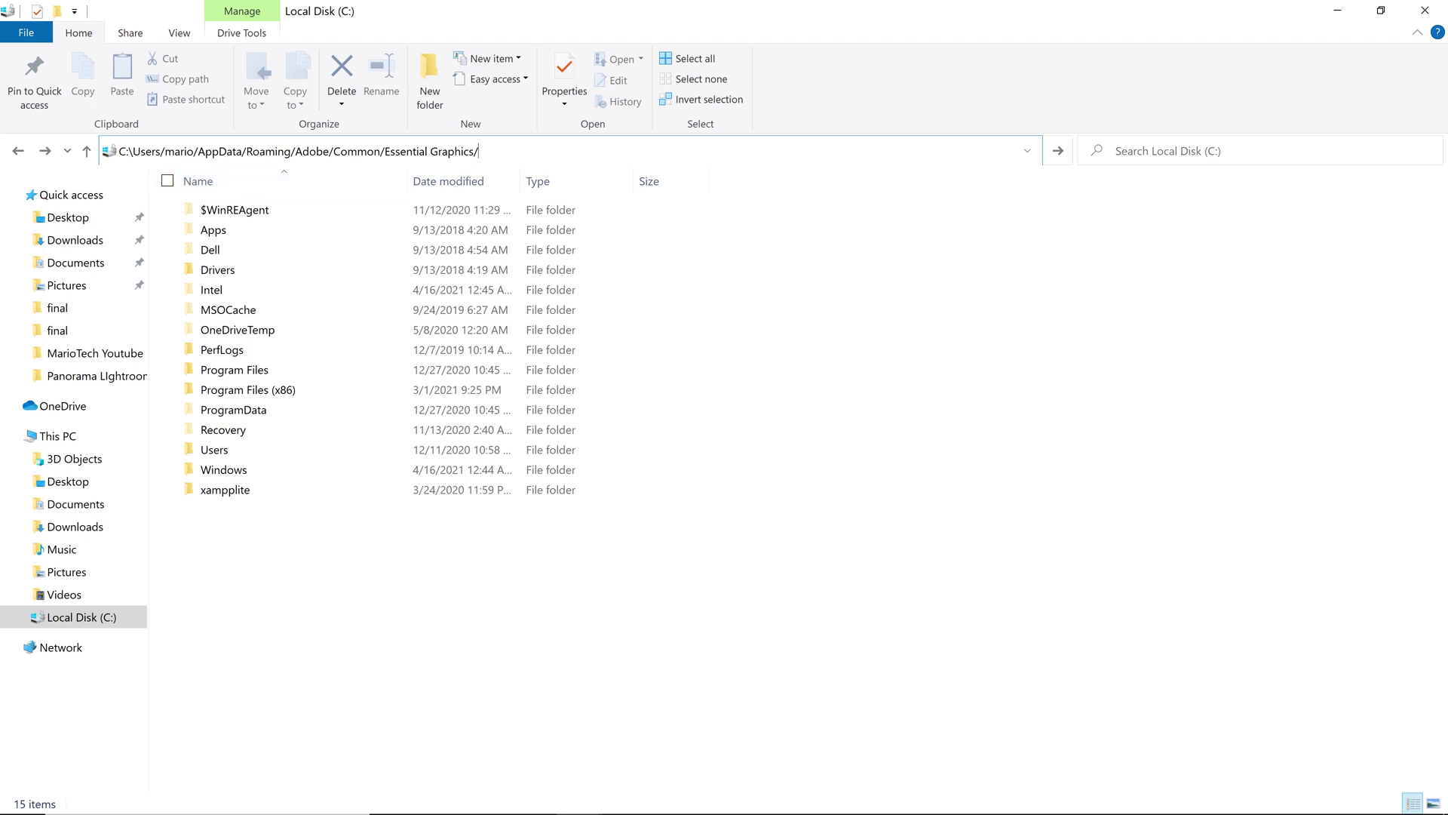
key(ctrl+a)
key(Return)
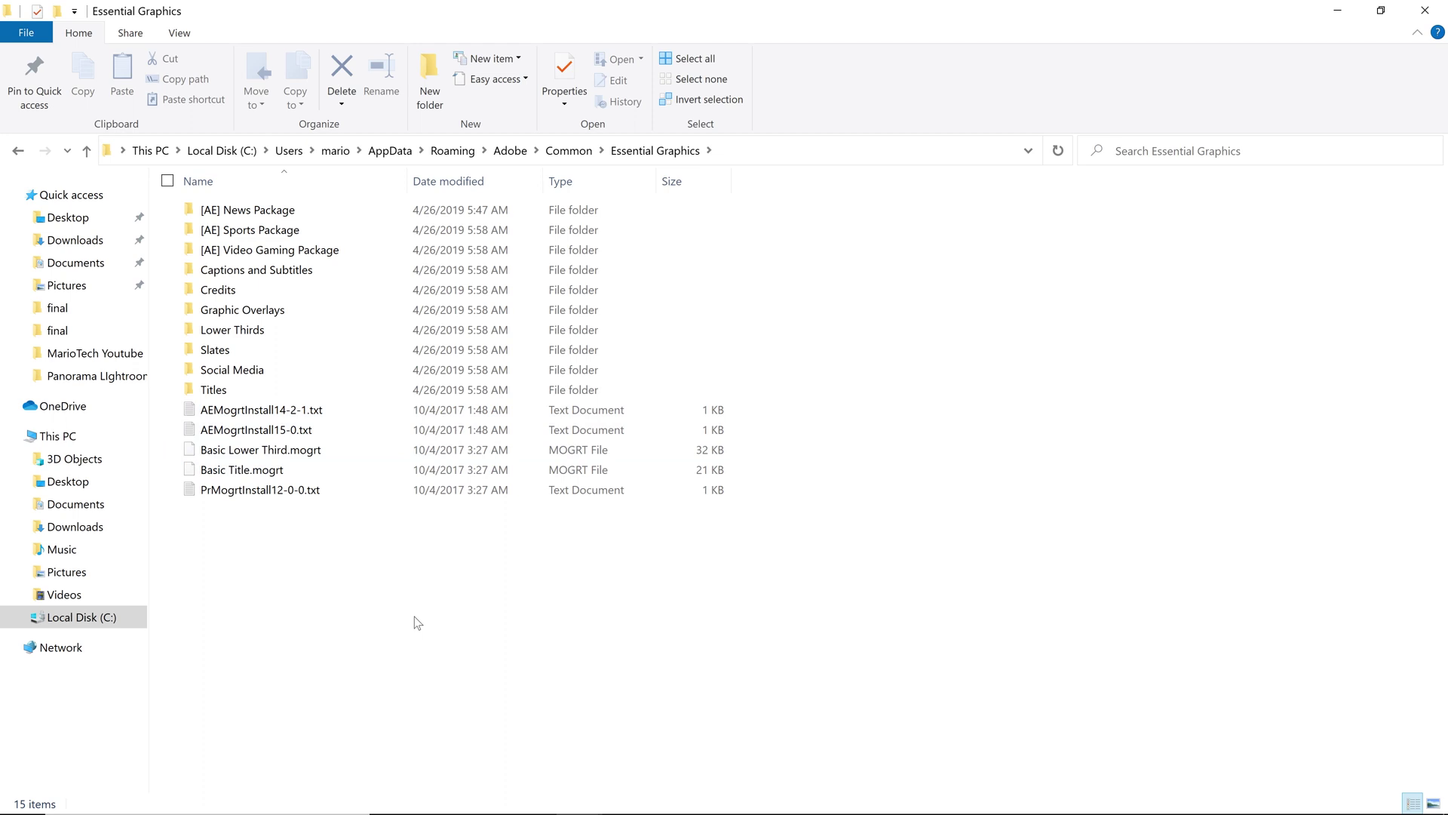
Step: Copy the YouTube Resource Files folder from the resource pack folder
mouse_move(613, 808)
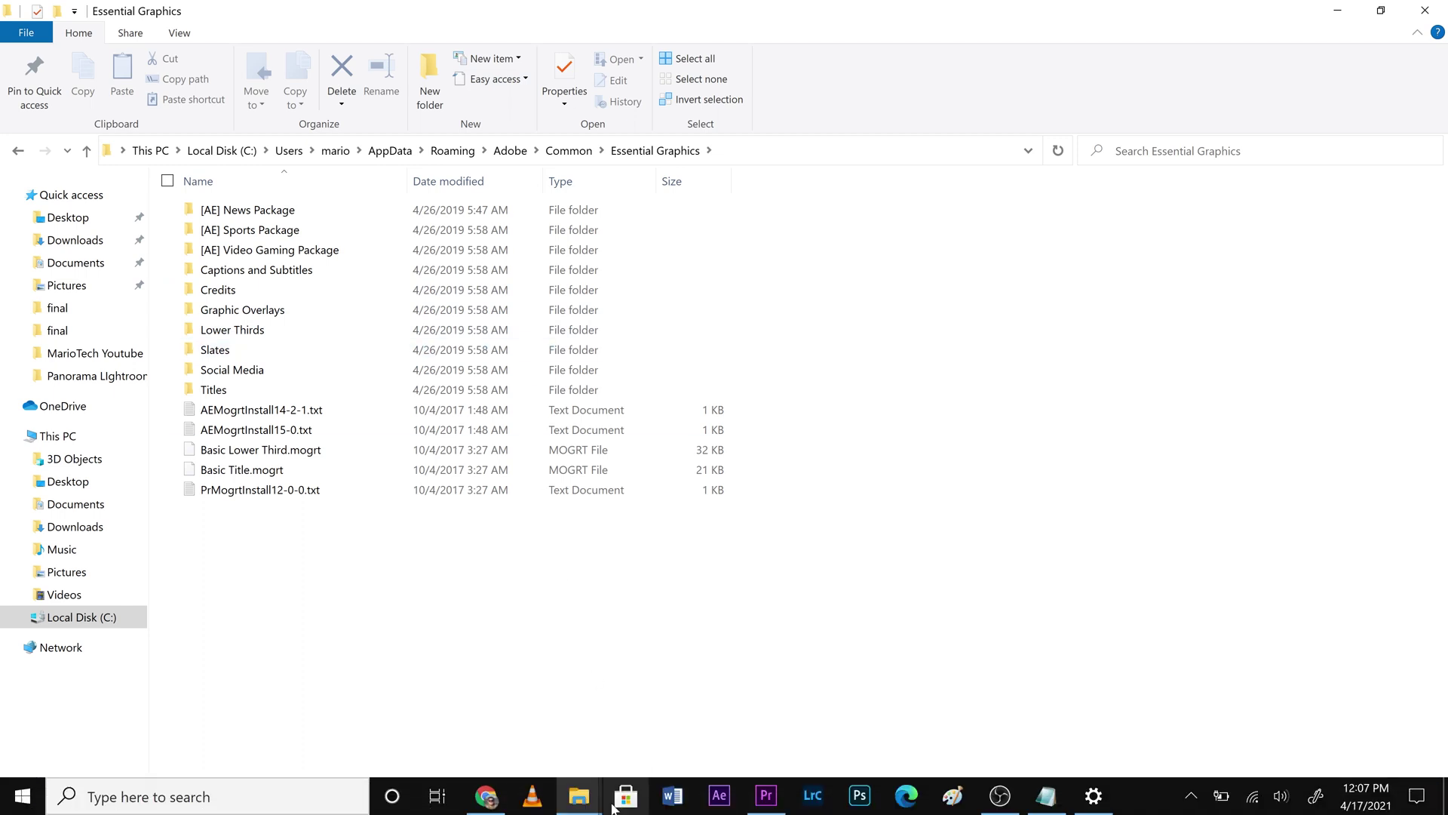
click(532, 728)
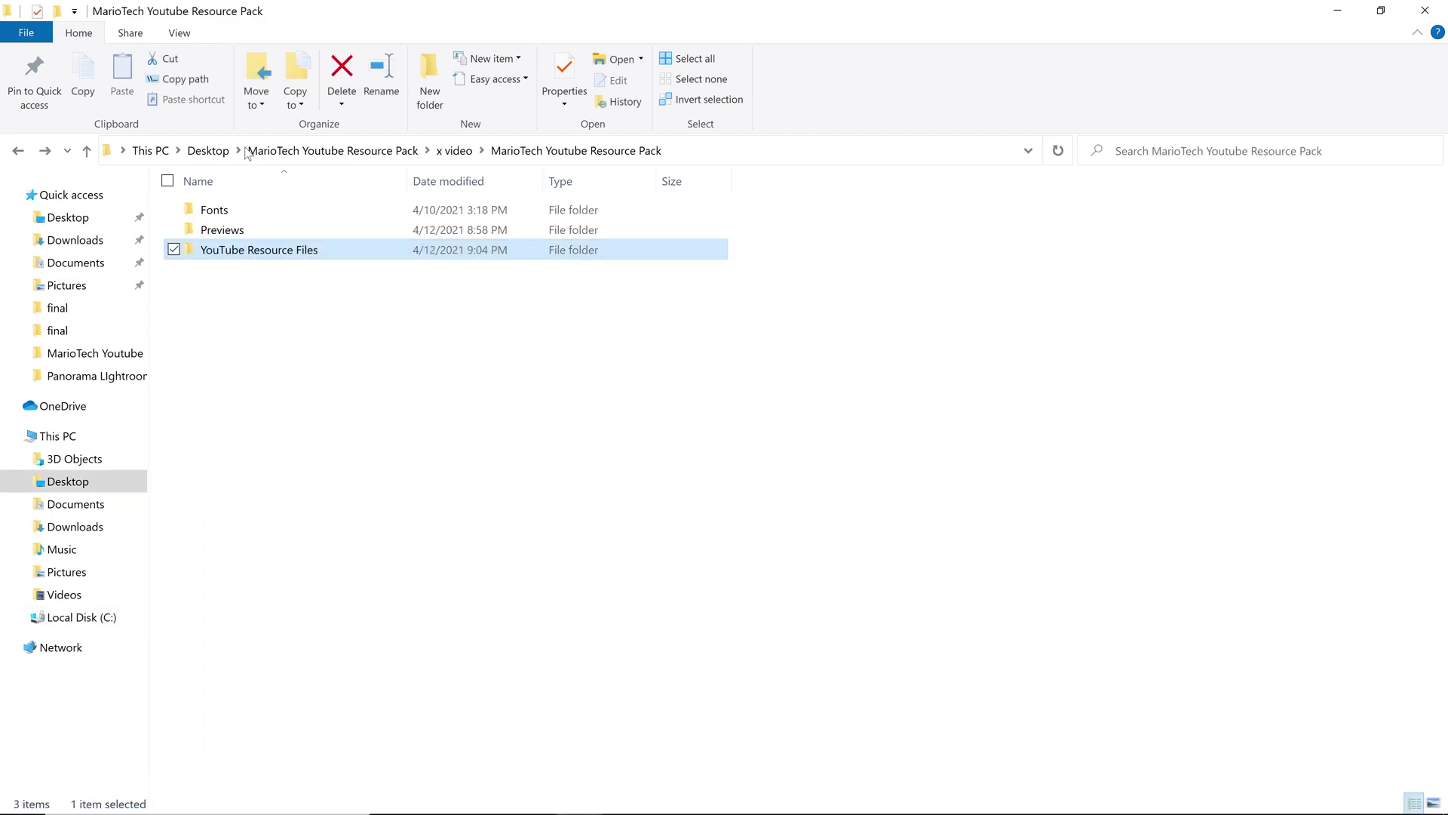
click(330, 413)
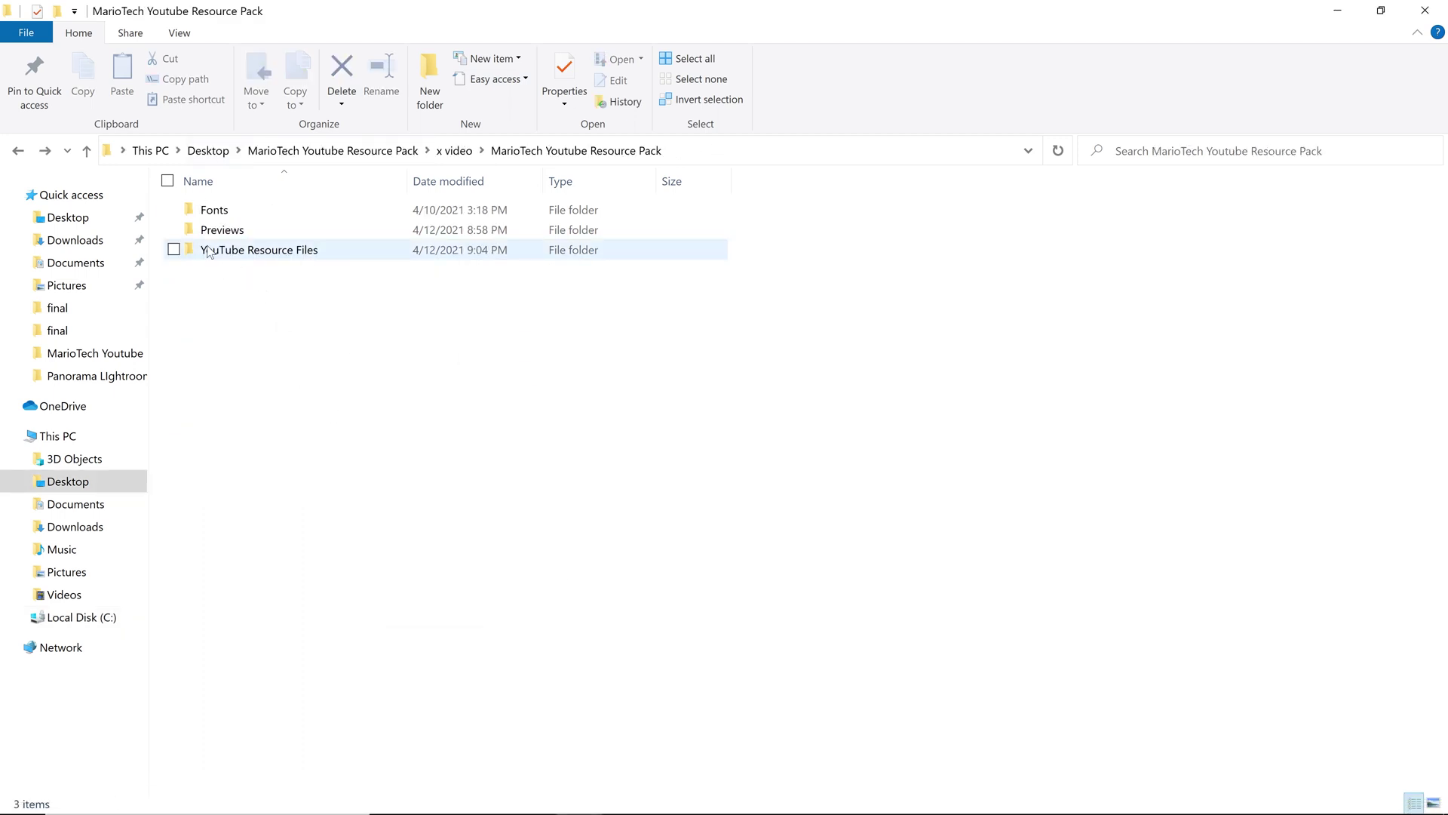
double_click(282, 254)
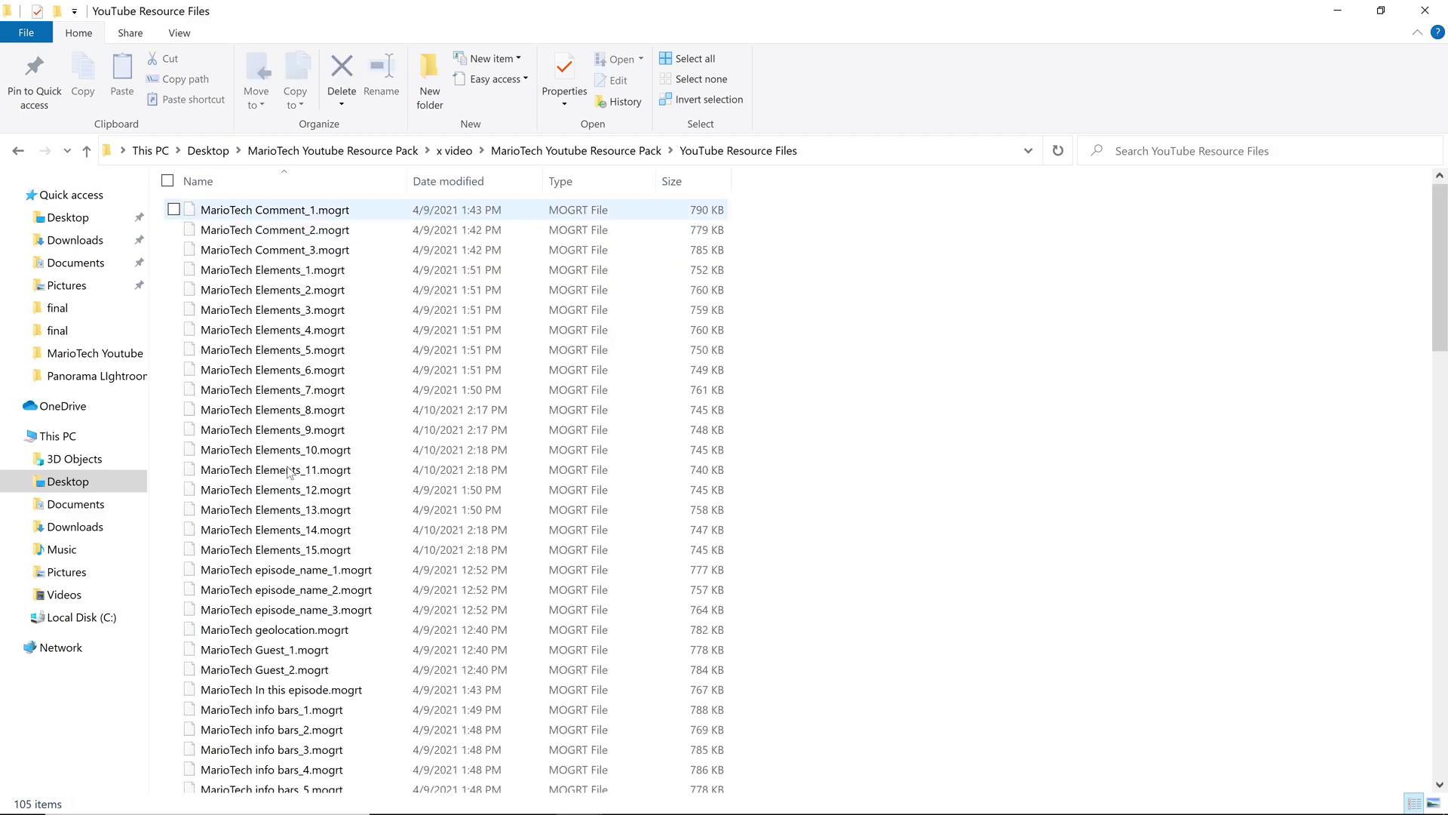
click(18, 151)
click(260, 255)
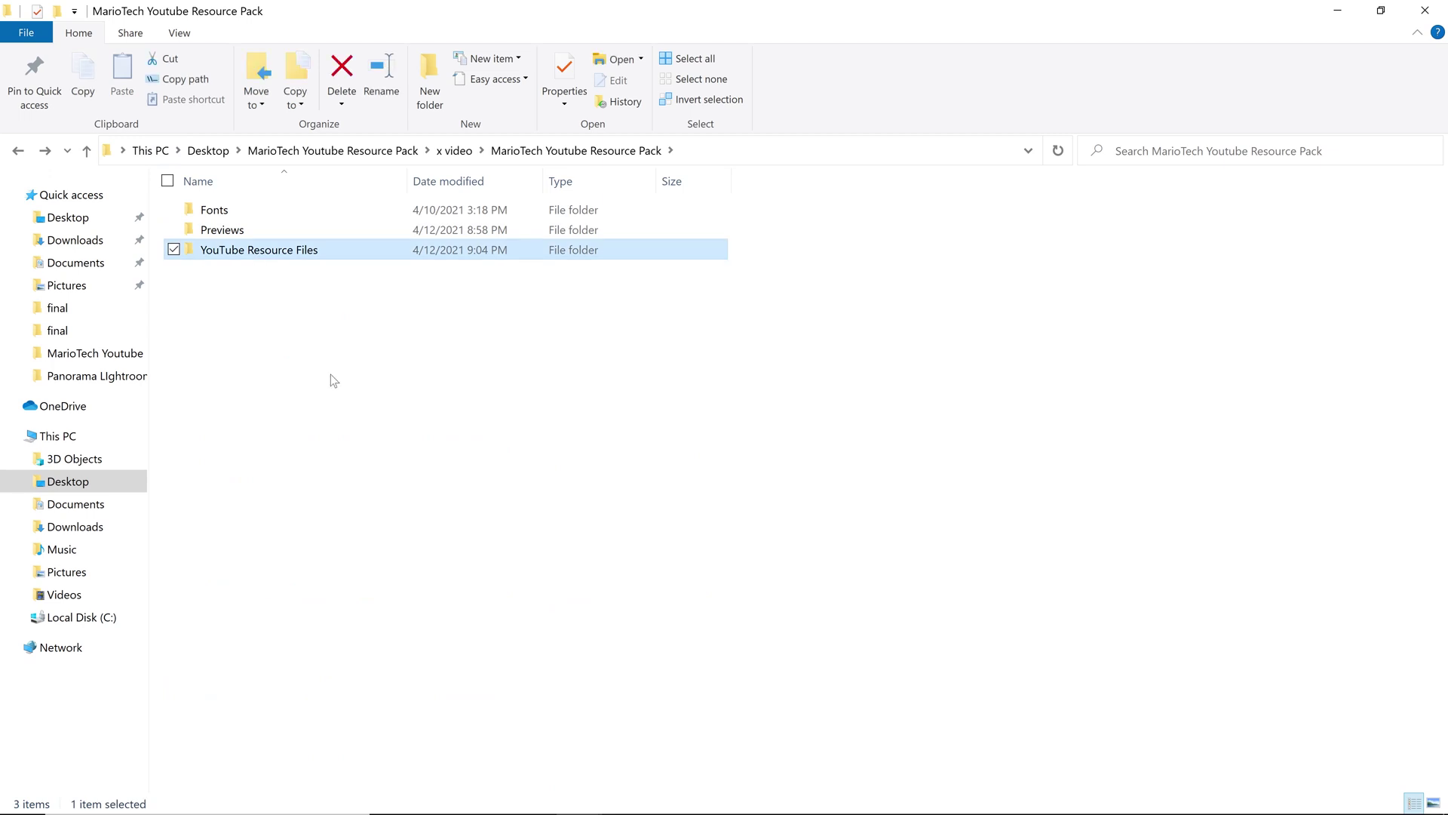
key(ctrl+c)
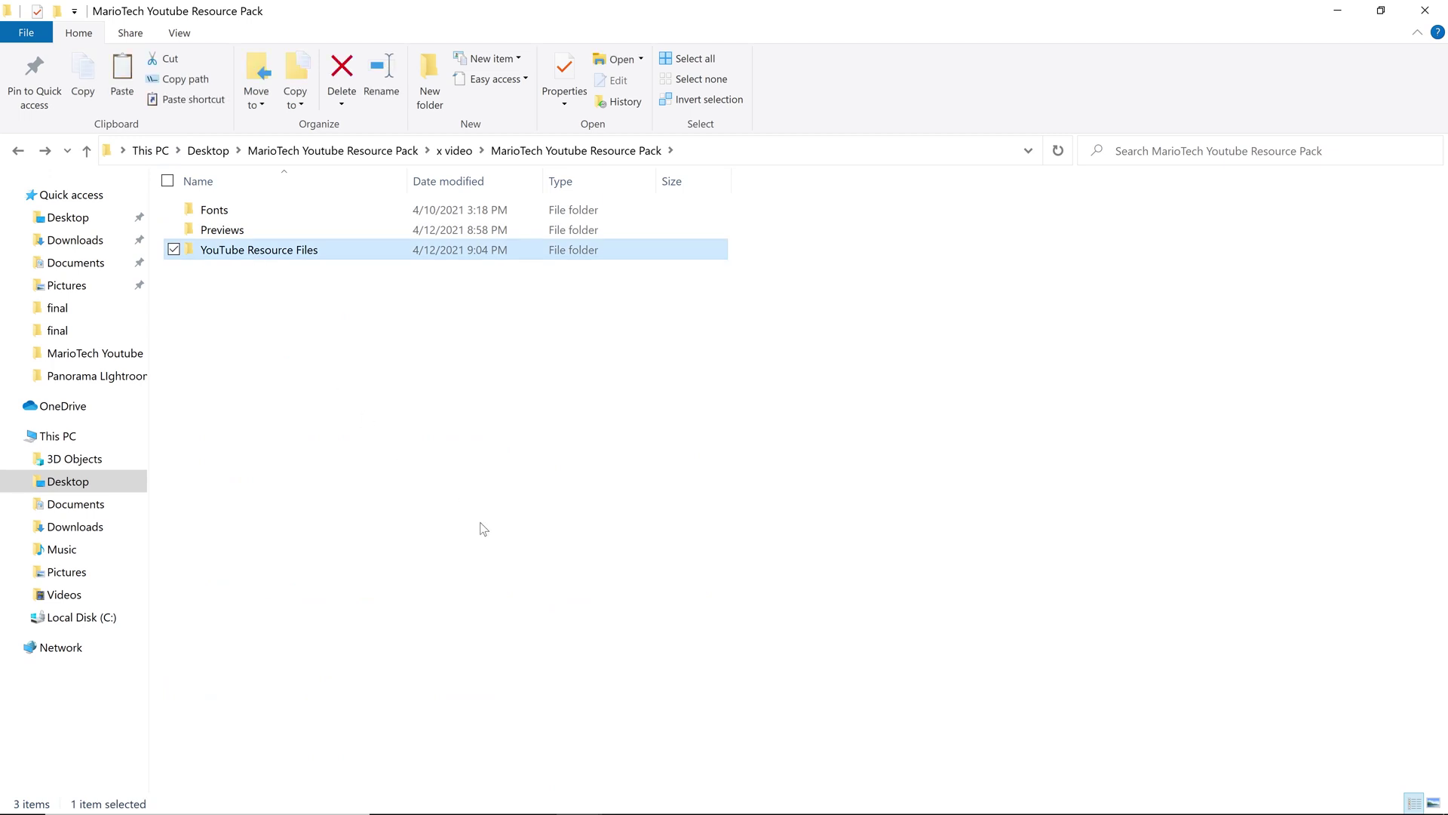
Step: Paste YouTube Resource Files into the Essential Graphics folder and bring up Premiere Pro
click(551, 796)
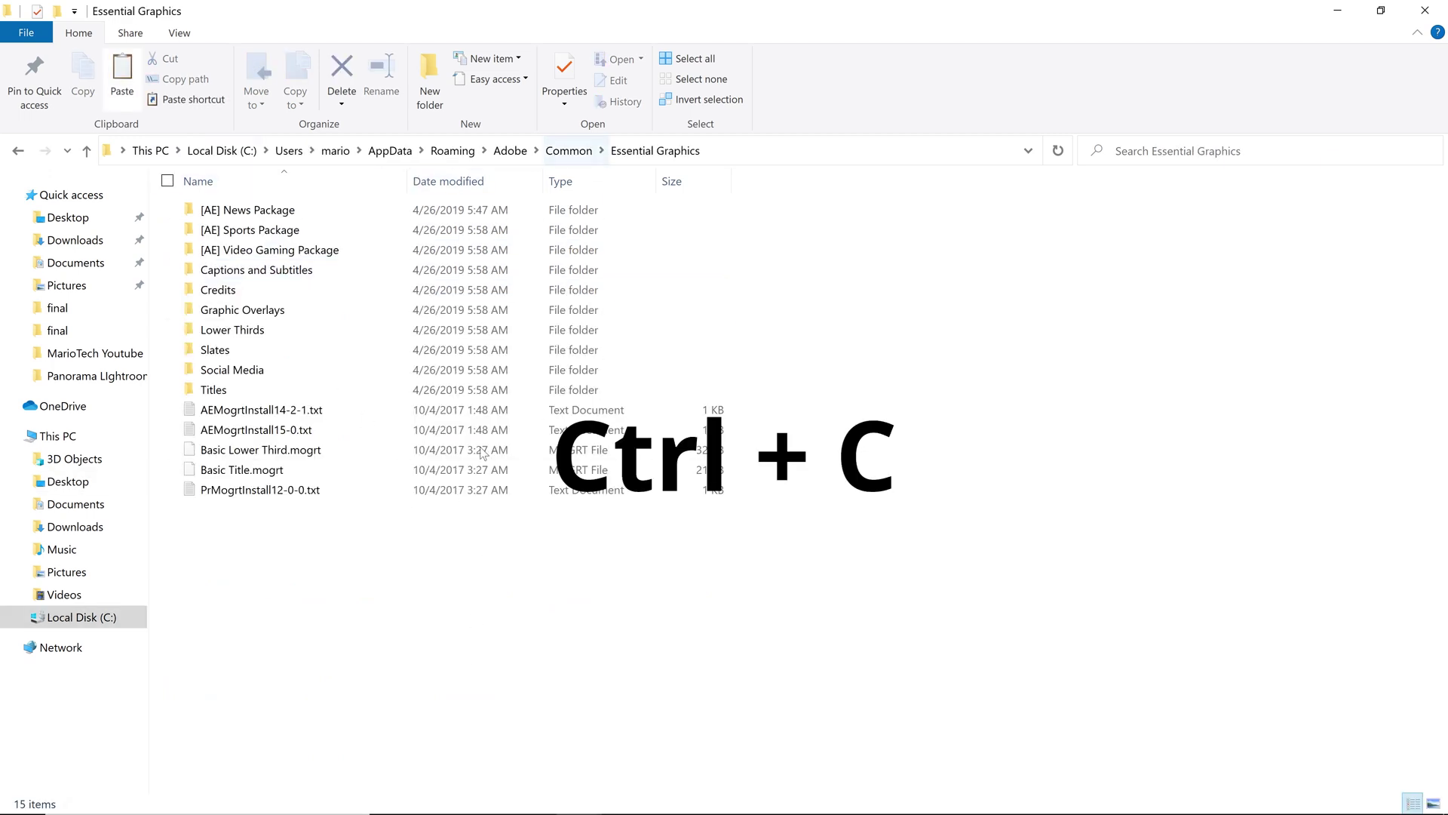
key(ctrl+v)
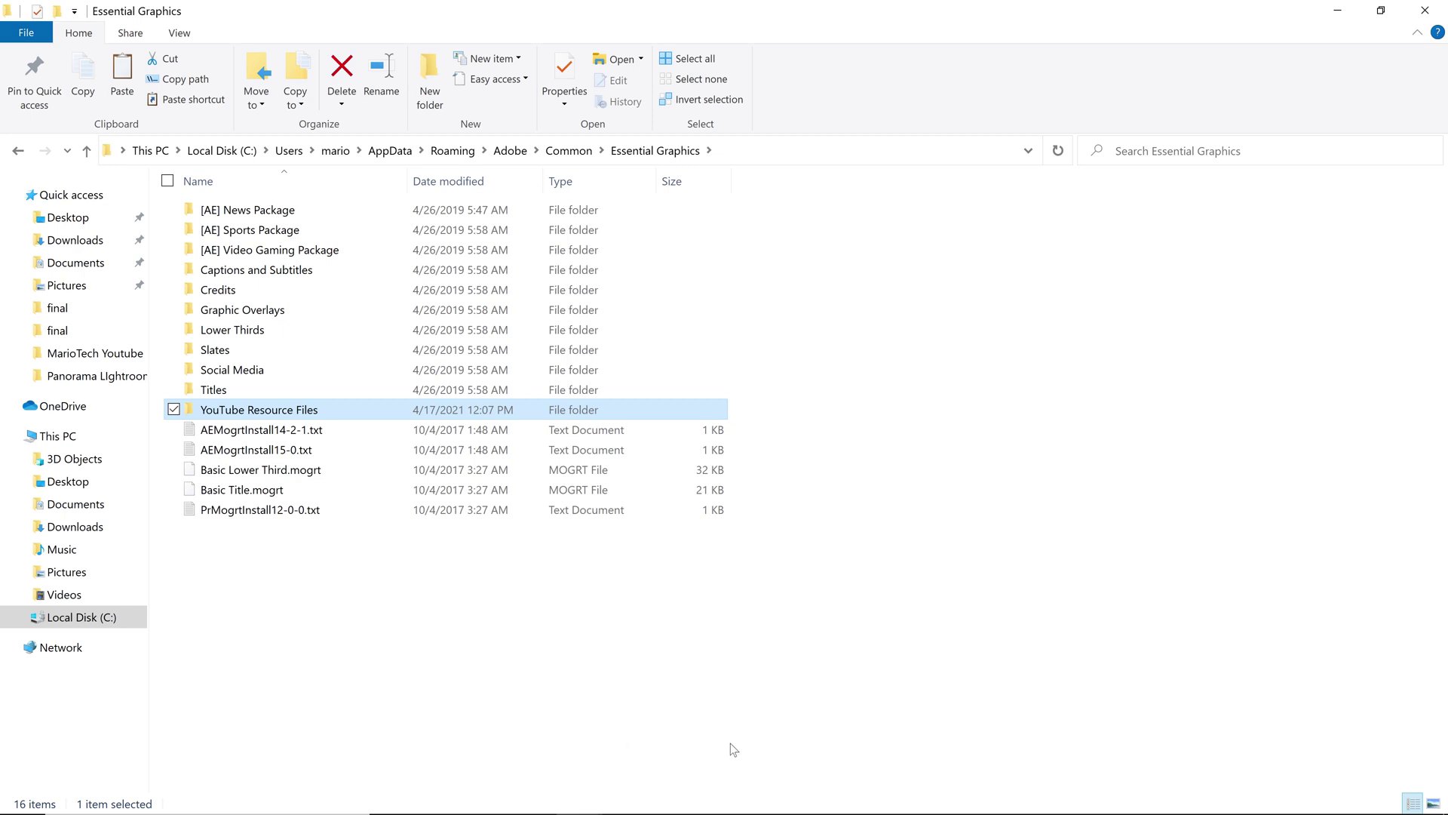
click(739, 799)
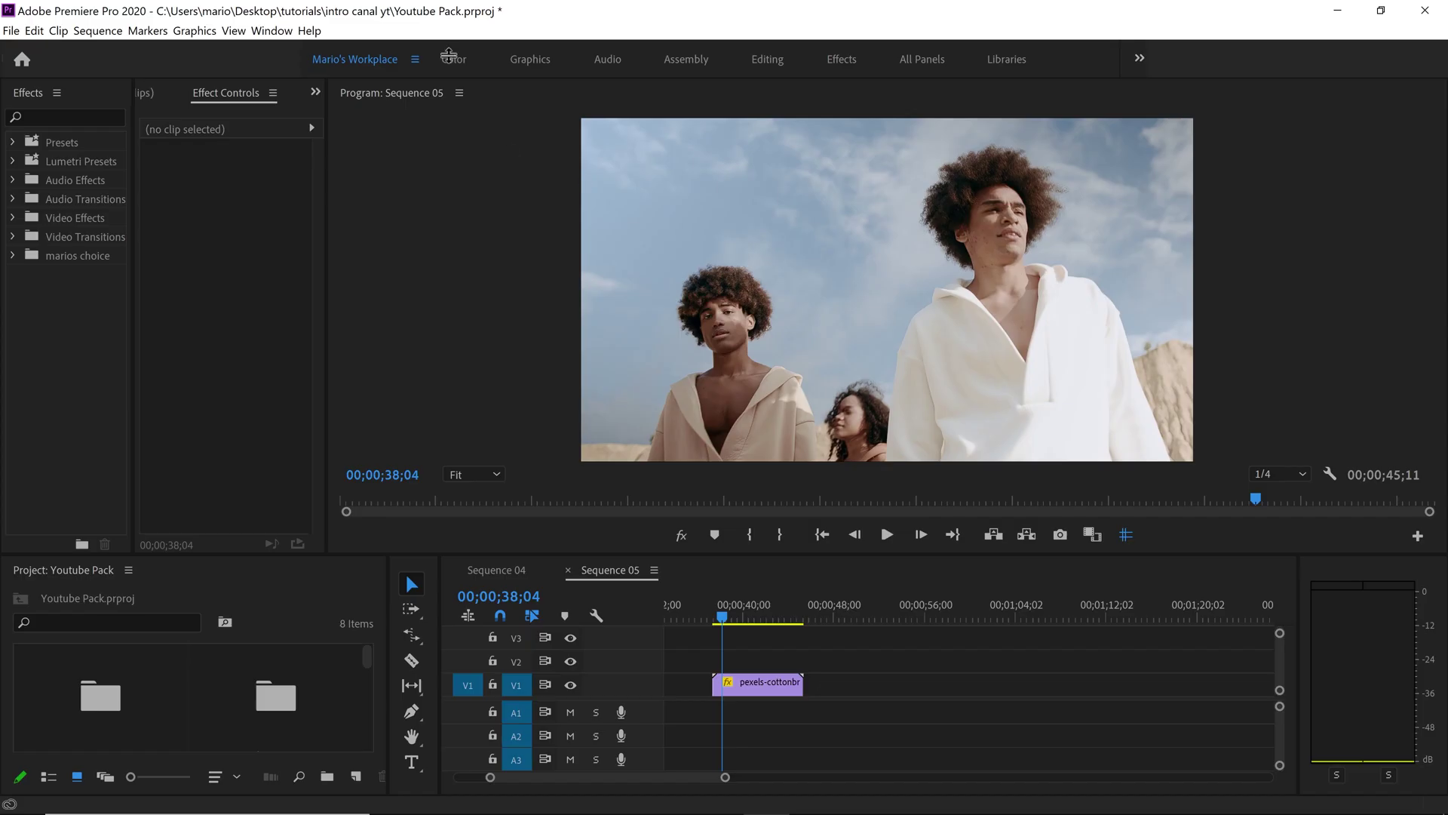
Step: Switch Premiere Pro to the Graphics workspace and scroll through the pack's Essential Graphics templates
click(528, 60)
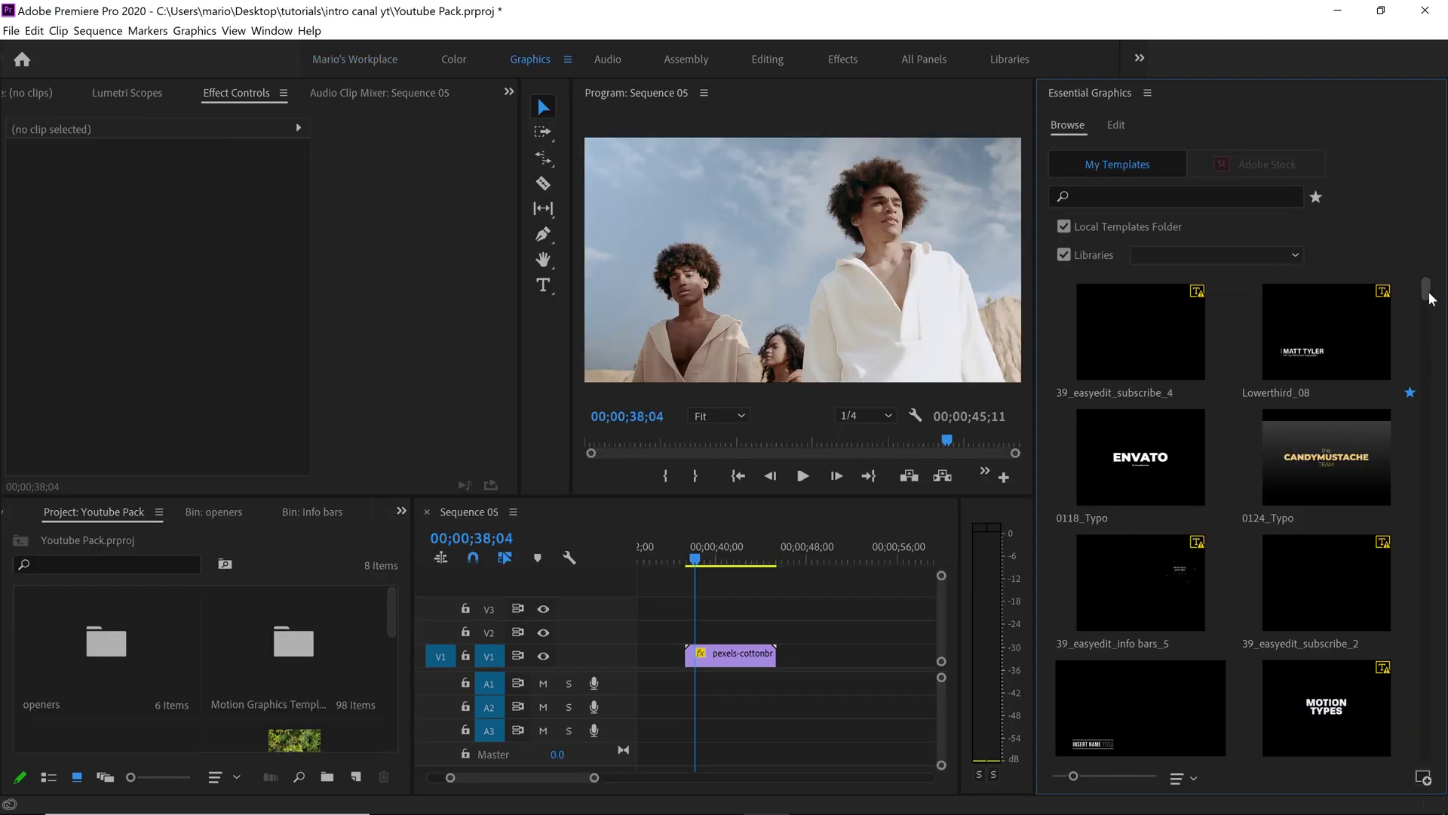
mouse_move(1431, 298)
mouse_down()
mouse_move(1441, 600)
mouse_move(1436, 291)
mouse_up()
mouse_move(1426, 289)
mouse_down()
mouse_move(1426, 362)
mouse_move(1429, 289)
mouse_up()
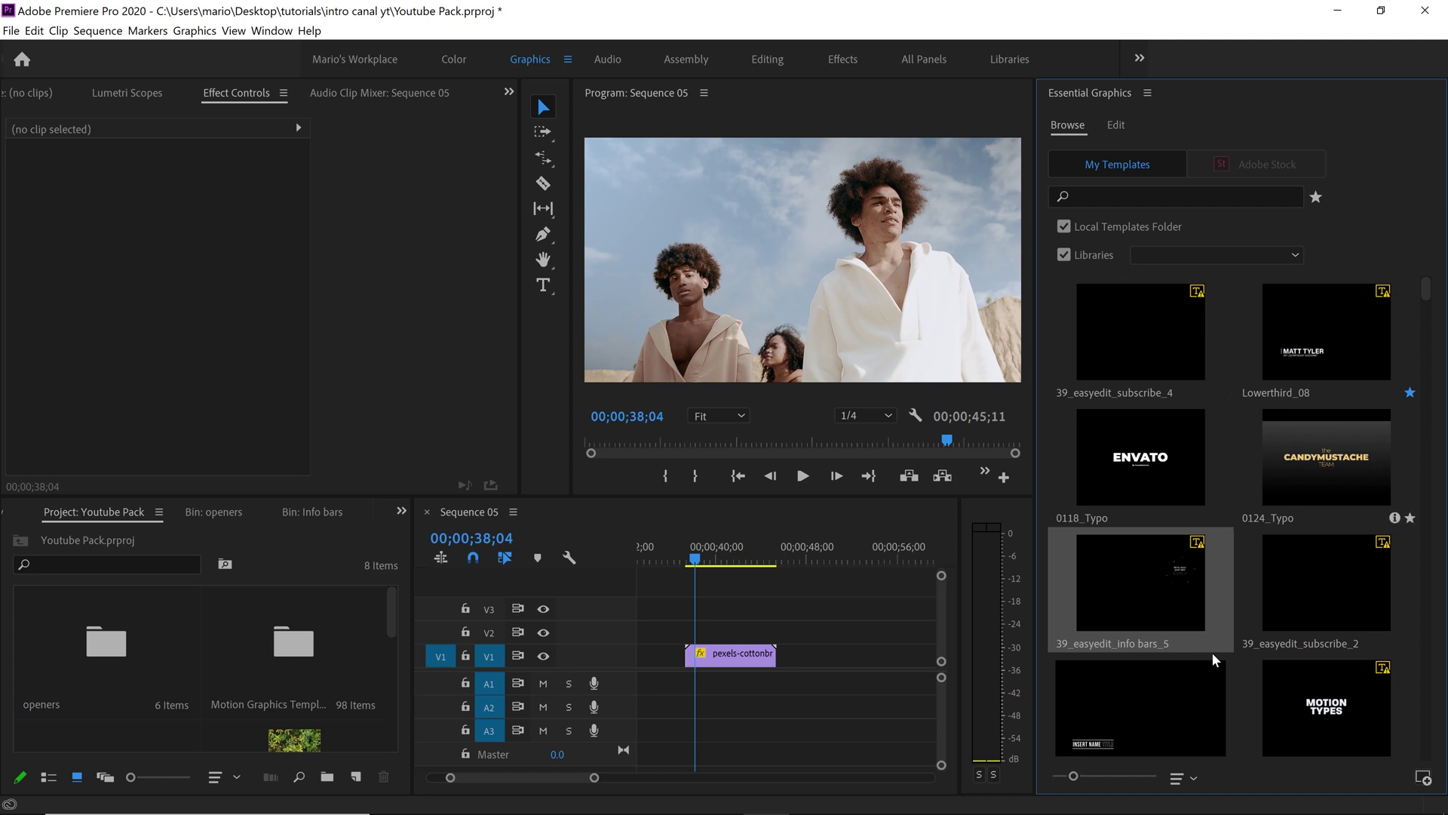
click(1199, 195)
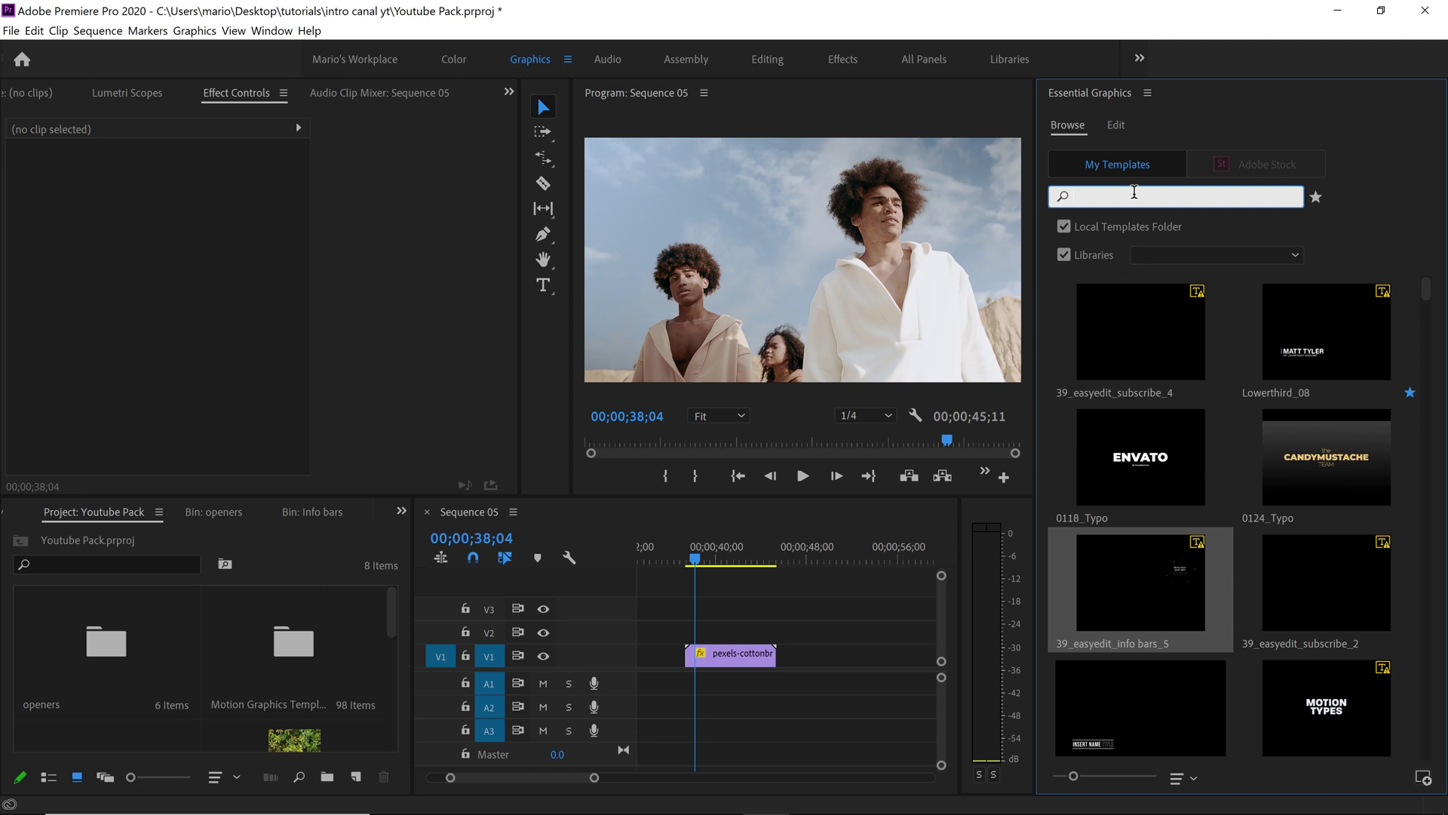
click(698, 796)
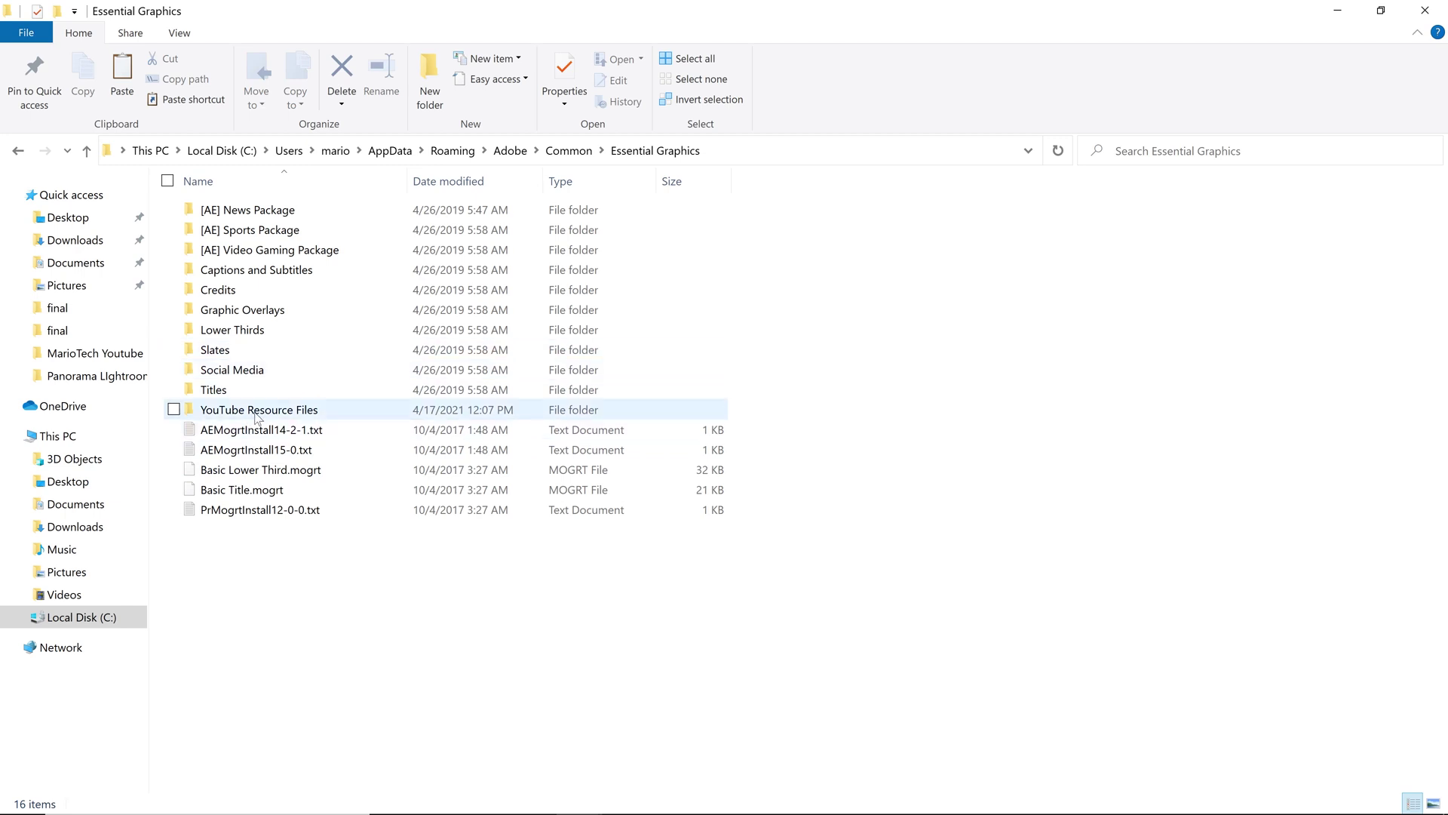
Step: Delete the pasted YouTube Resource Files copy from the Essential Graphics folder and return to Premiere Pro
click(257, 418)
key(Delete)
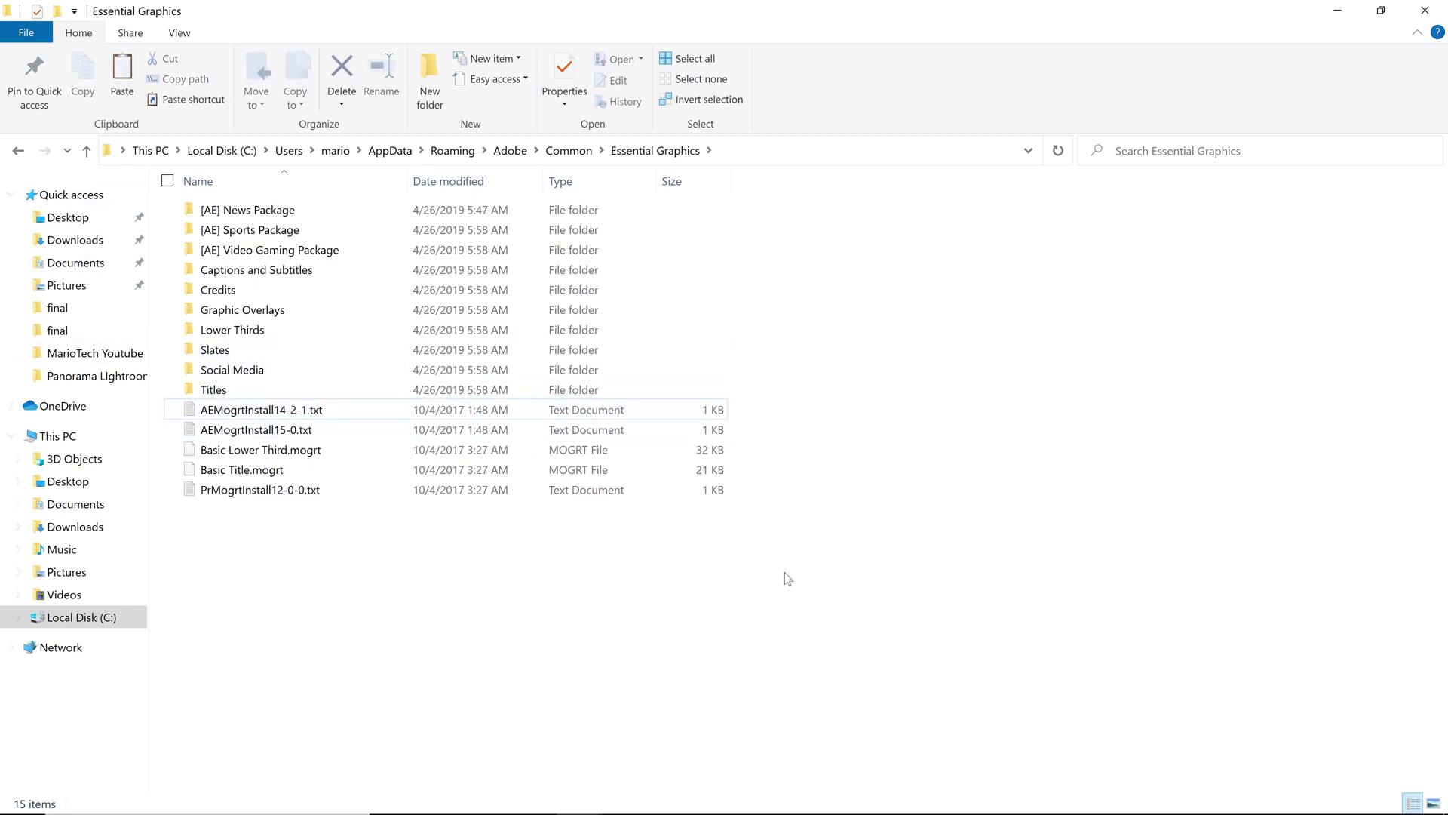
click(768, 803)
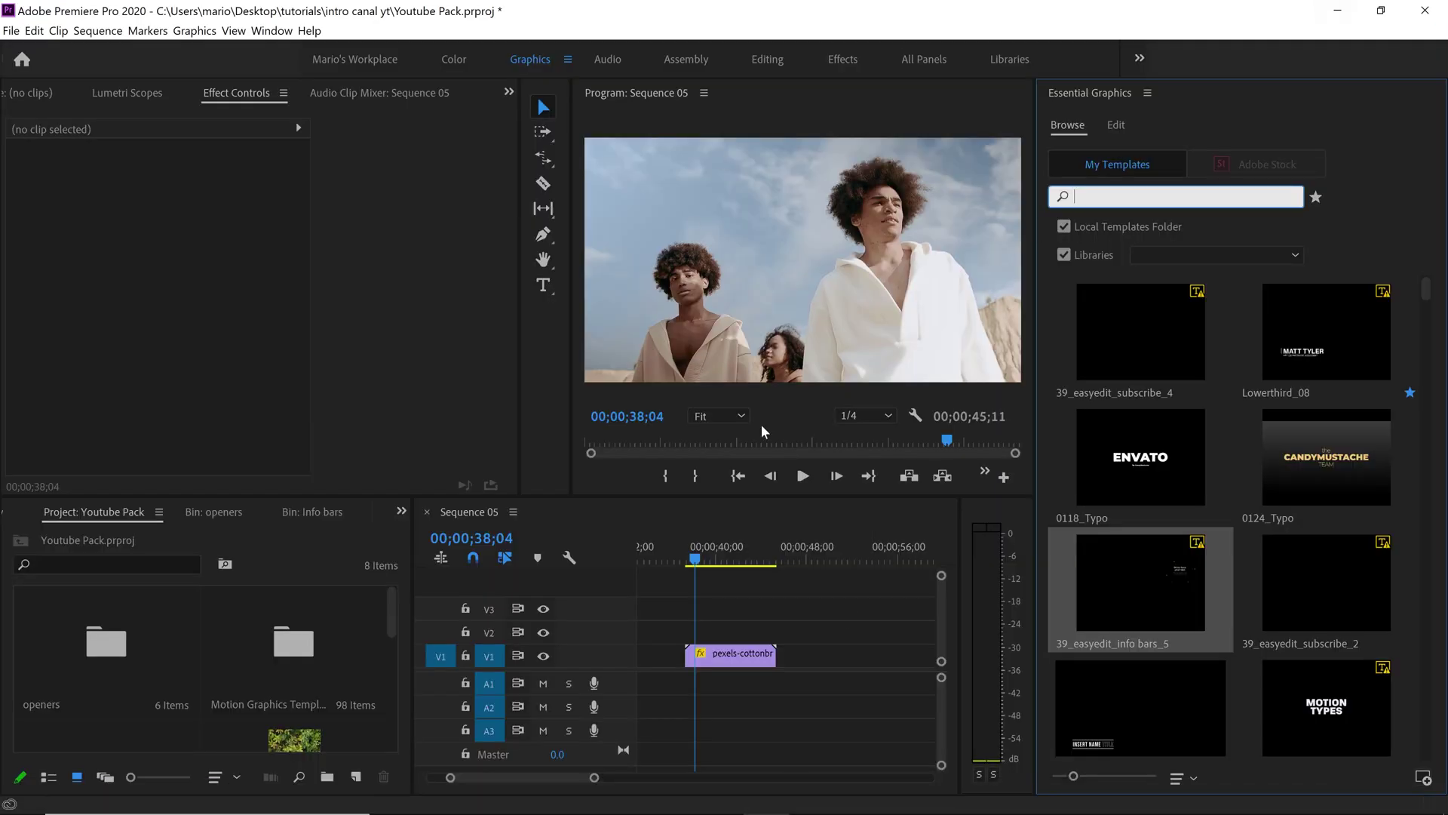
Step: Add the MarioTech pack's YouTube Resource Files folder as an additional Essential Graphics template folder
click(1070, 95)
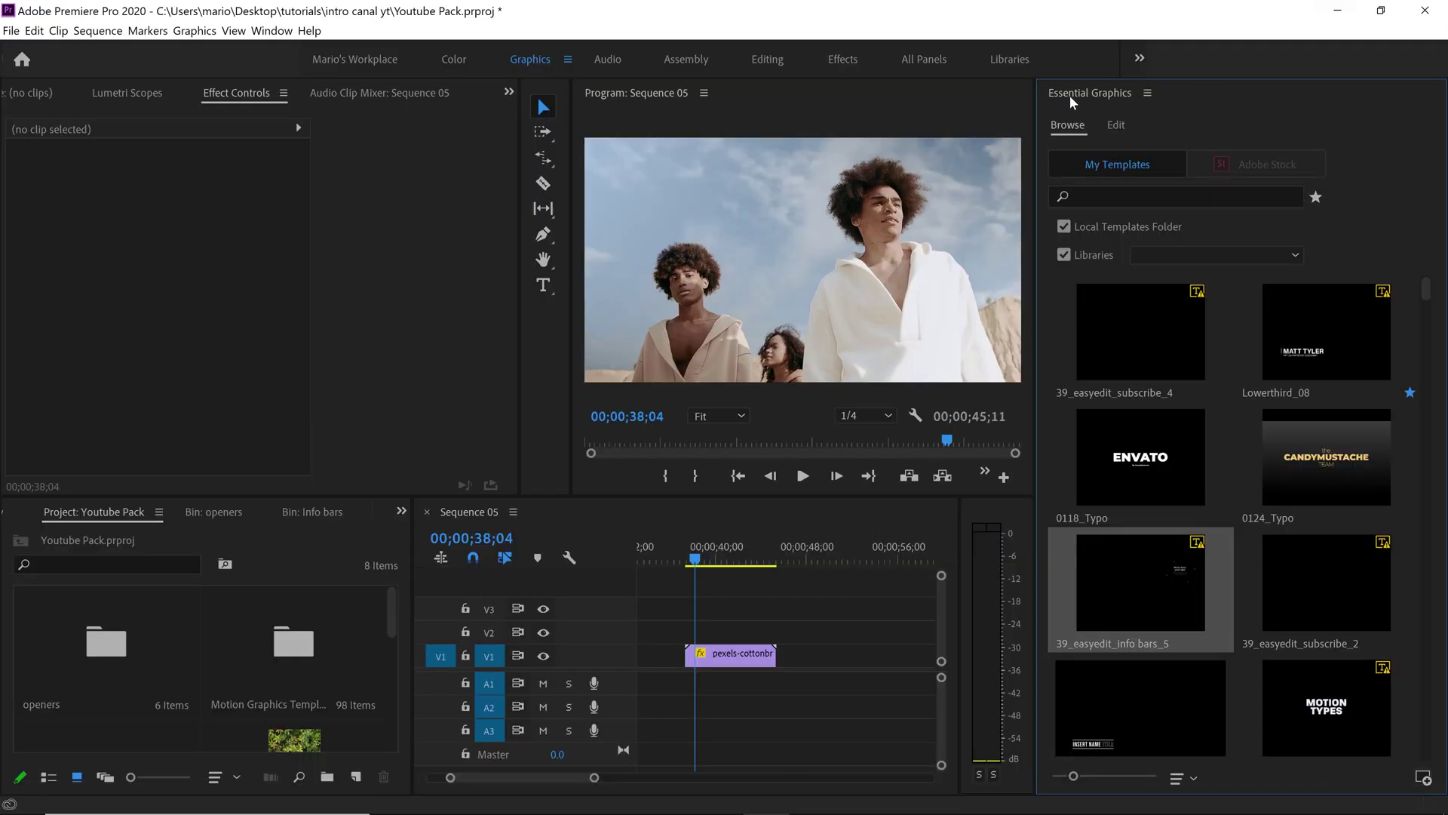
click(1146, 94)
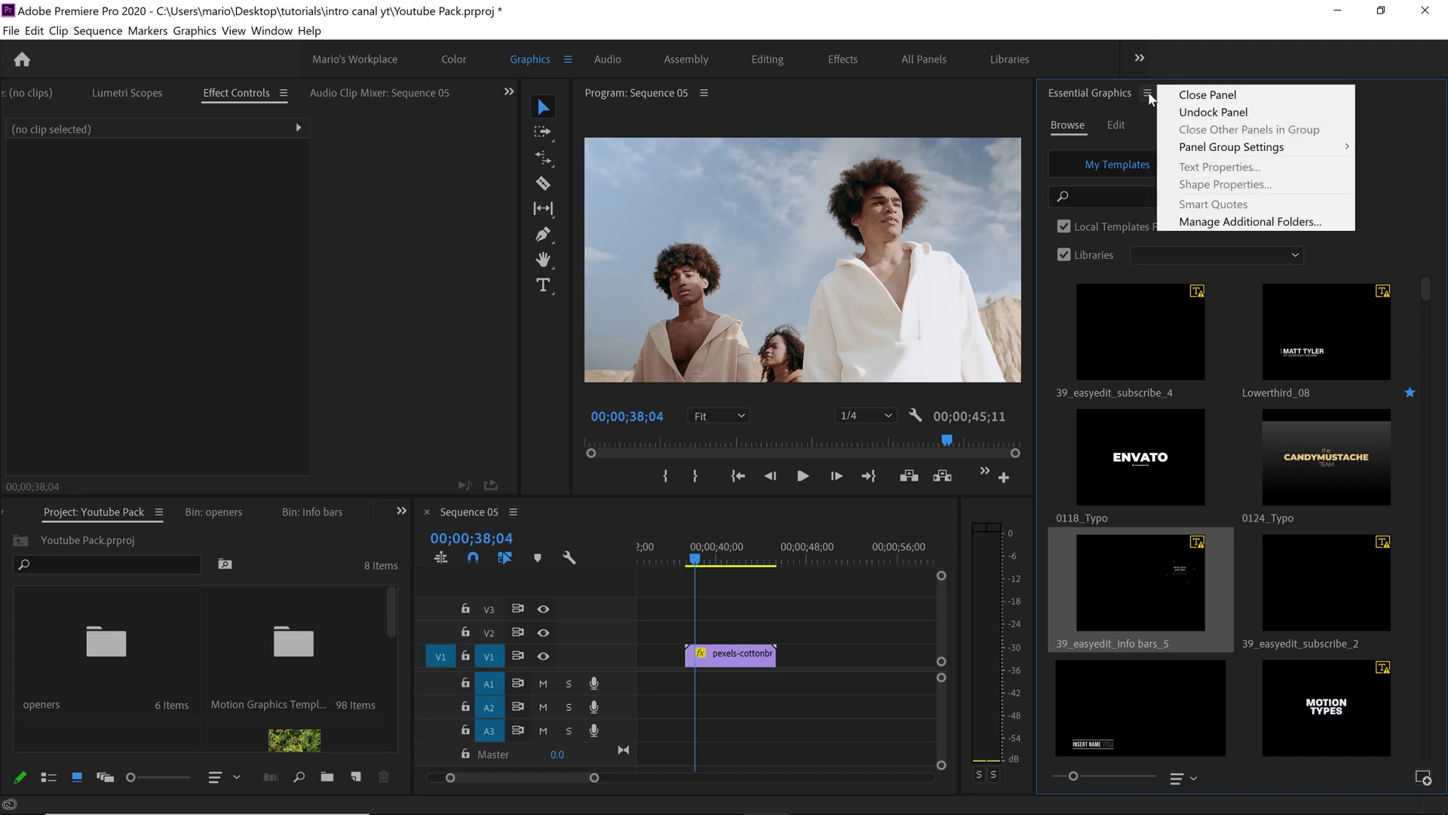
click(1221, 224)
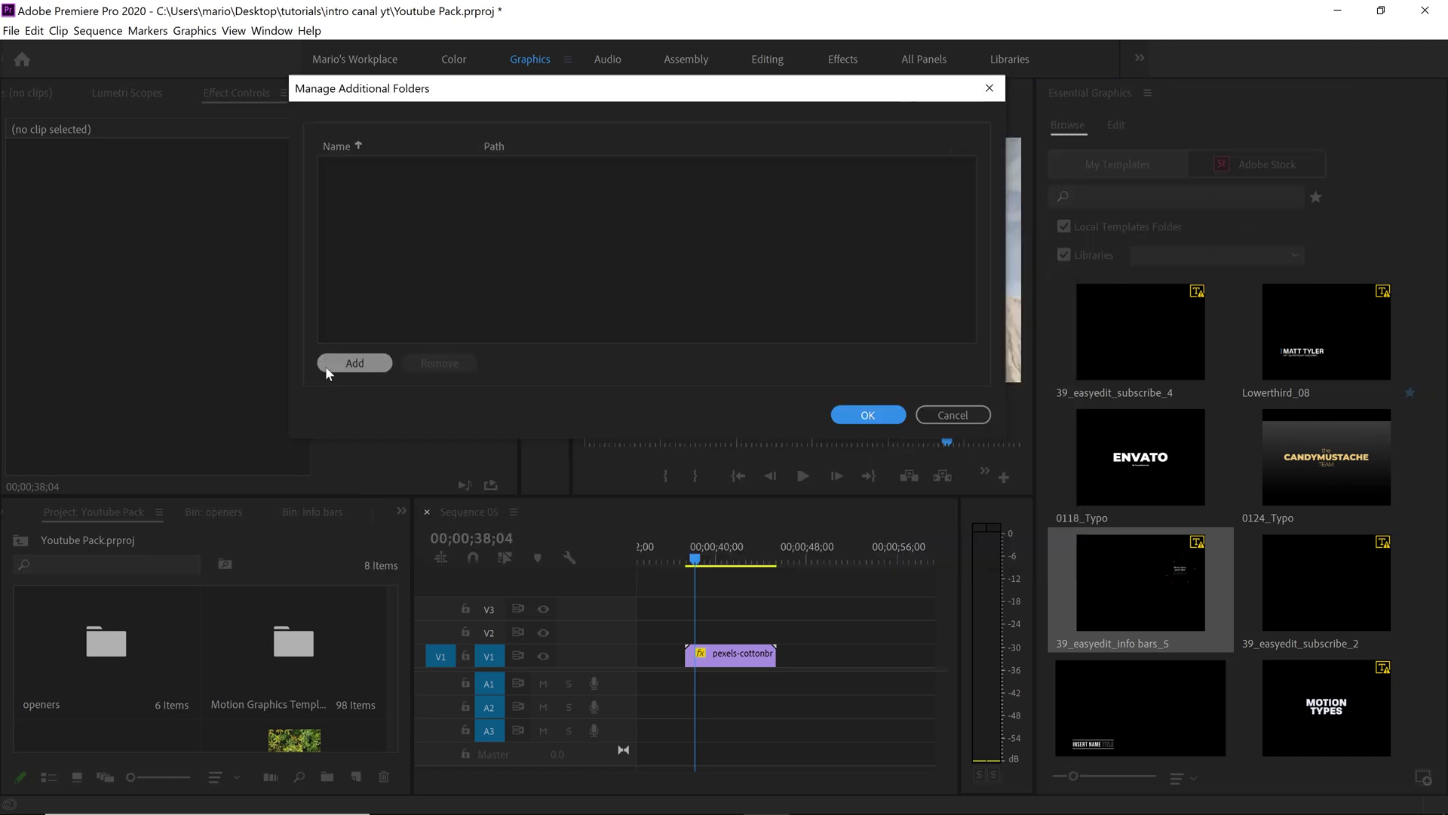
click(341, 366)
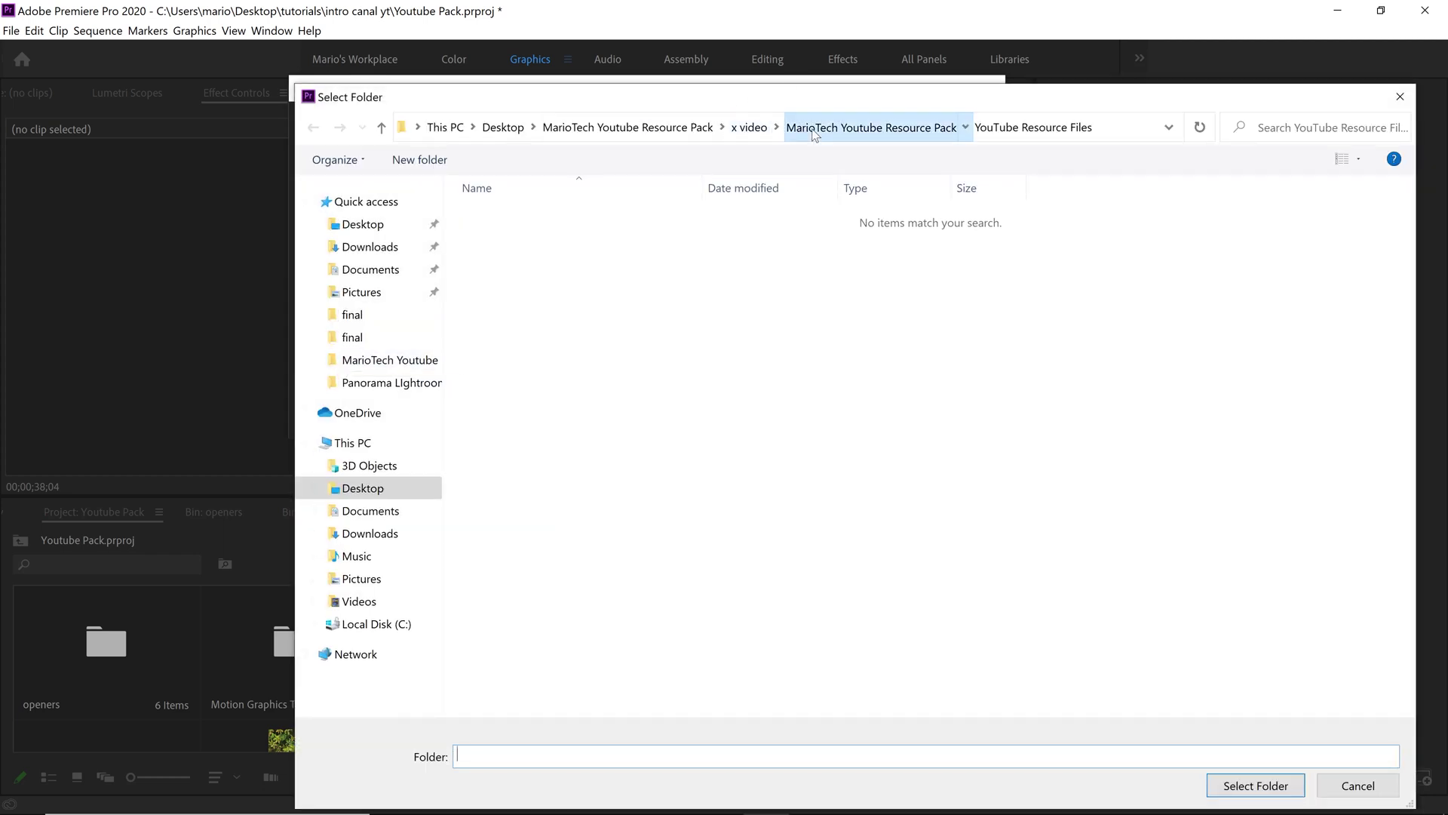
double_click(558, 219)
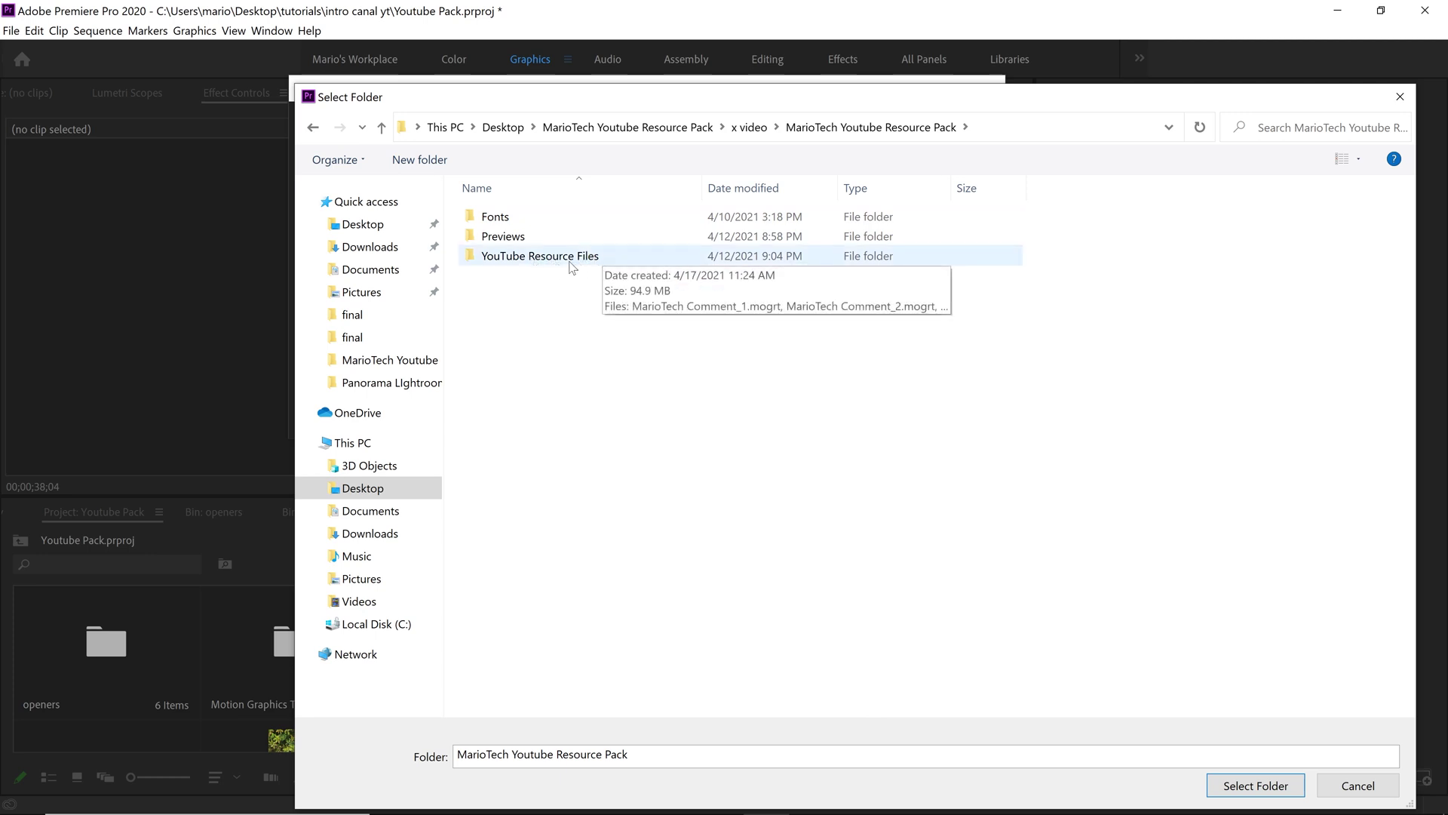
click(571, 260)
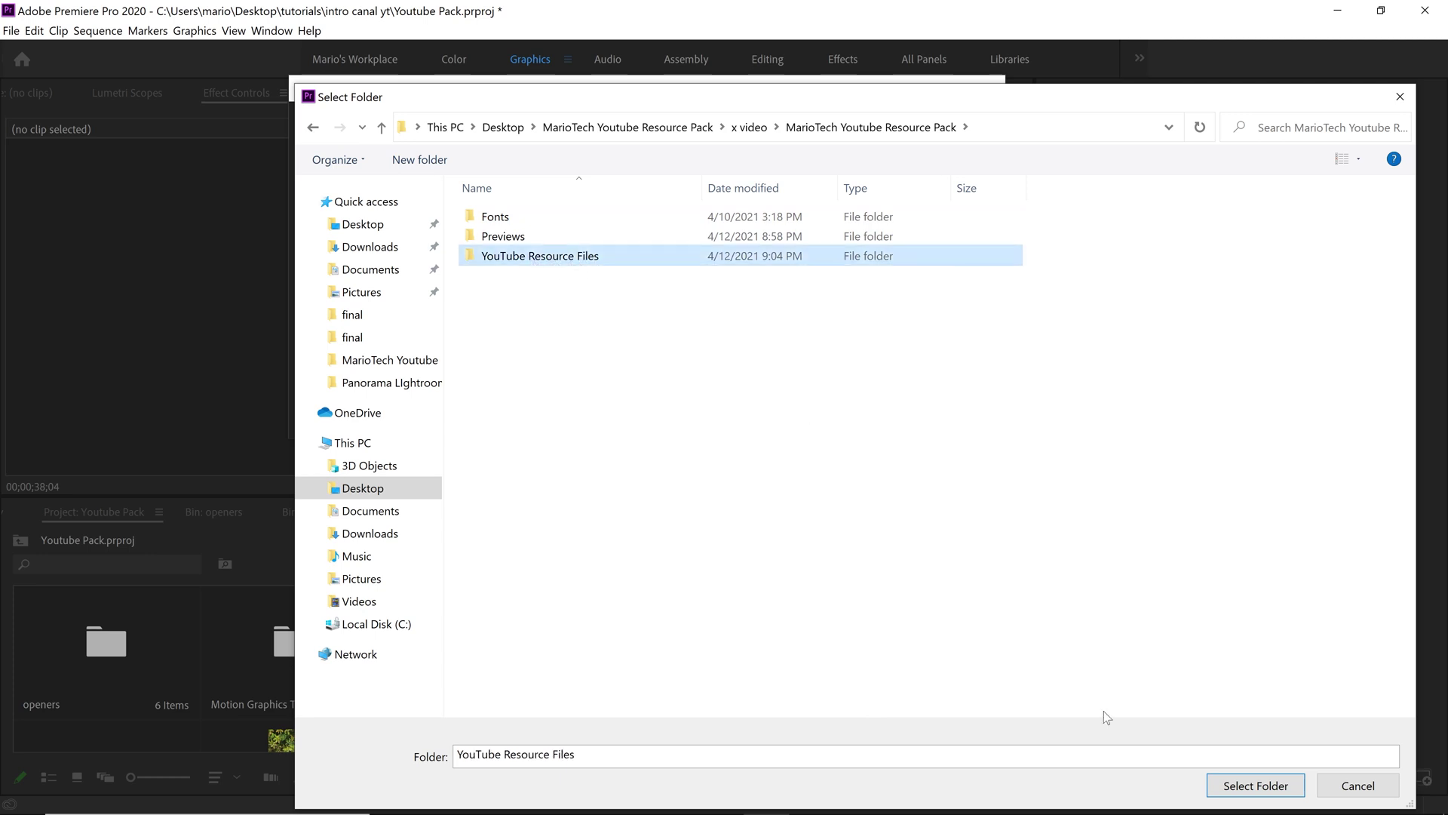
click(1257, 786)
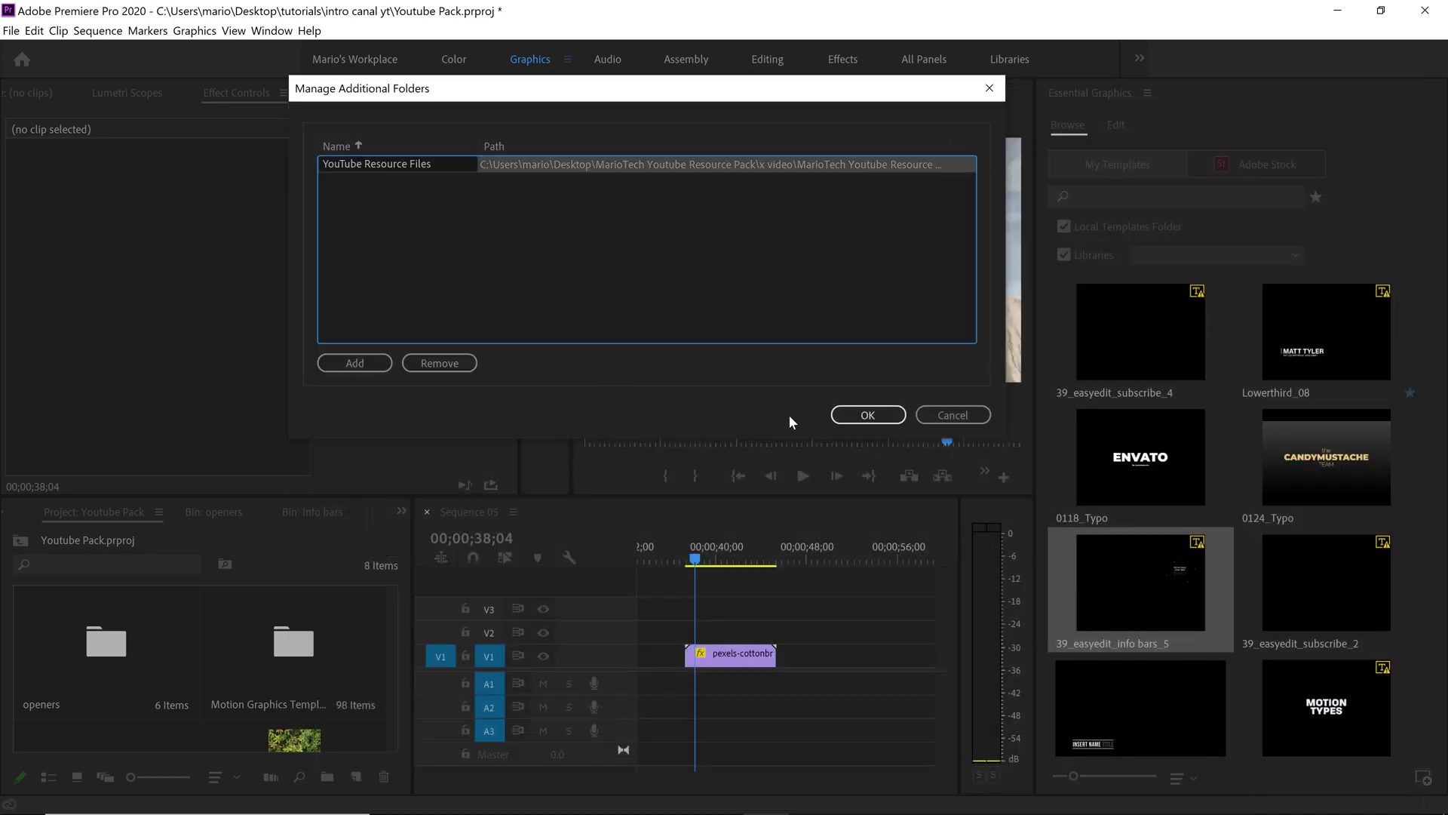
click(863, 415)
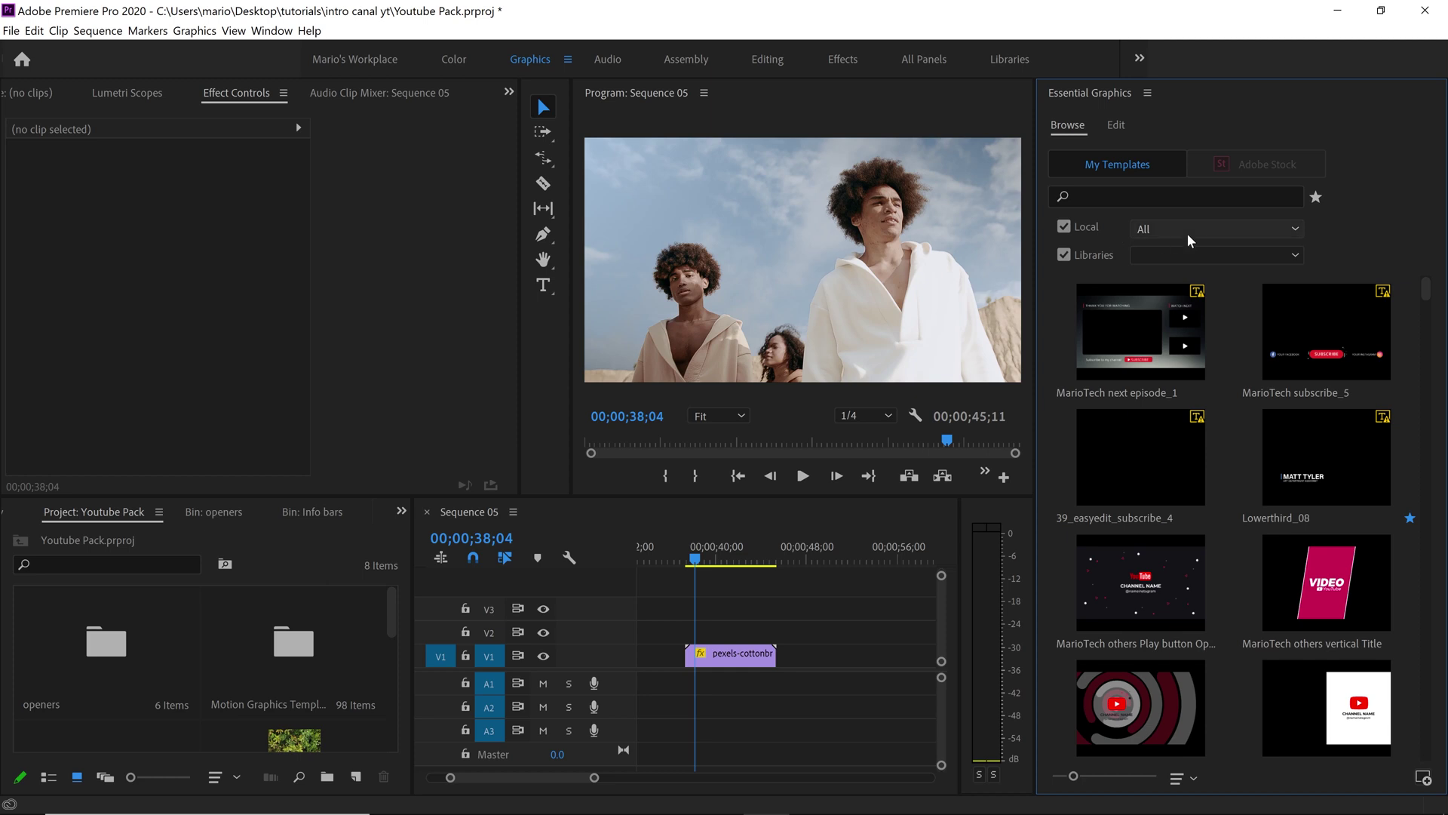
Step: Set the Essential Graphics Local filter to YouTube Resource Files
click(1292, 225)
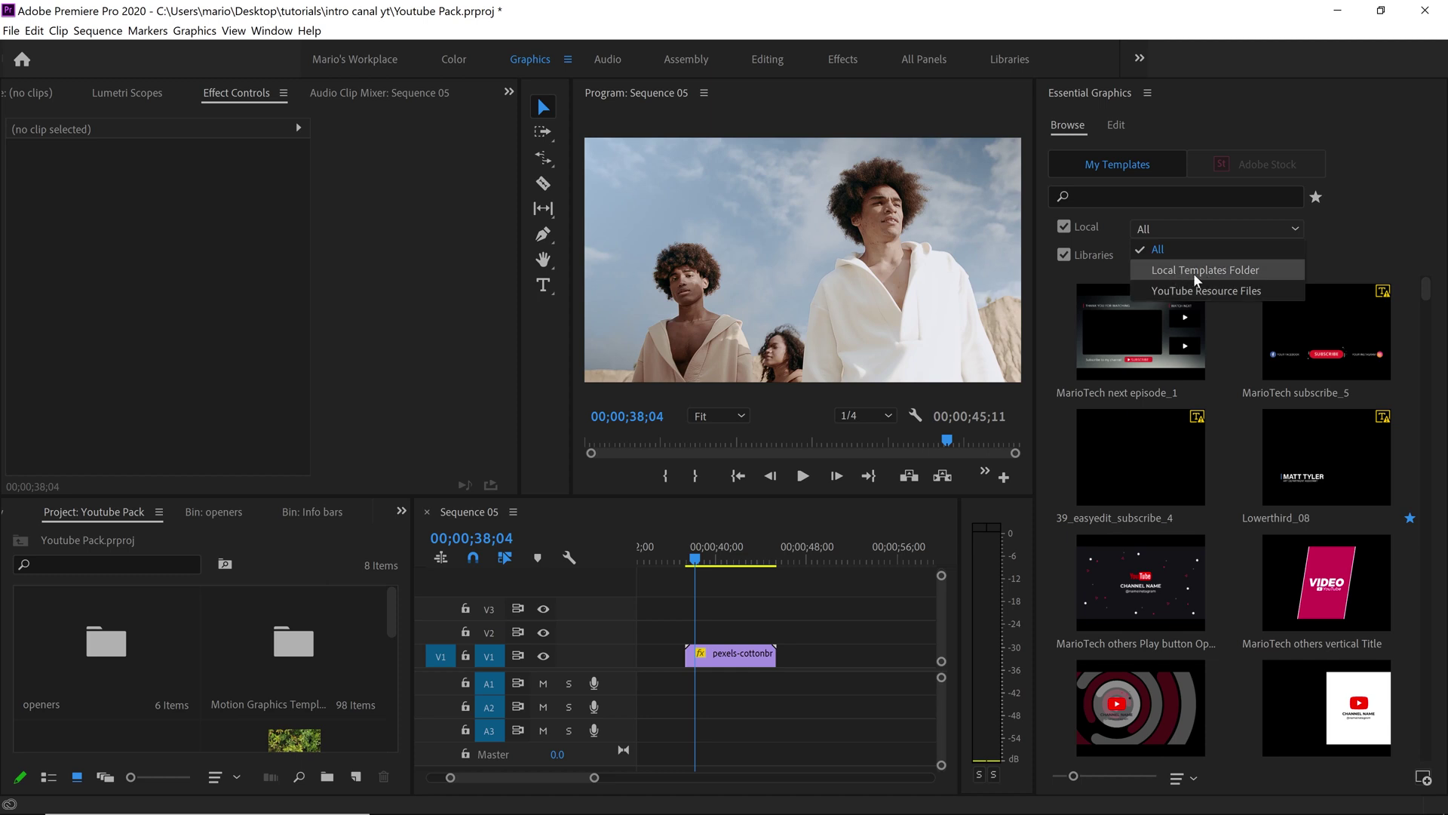
click(1219, 288)
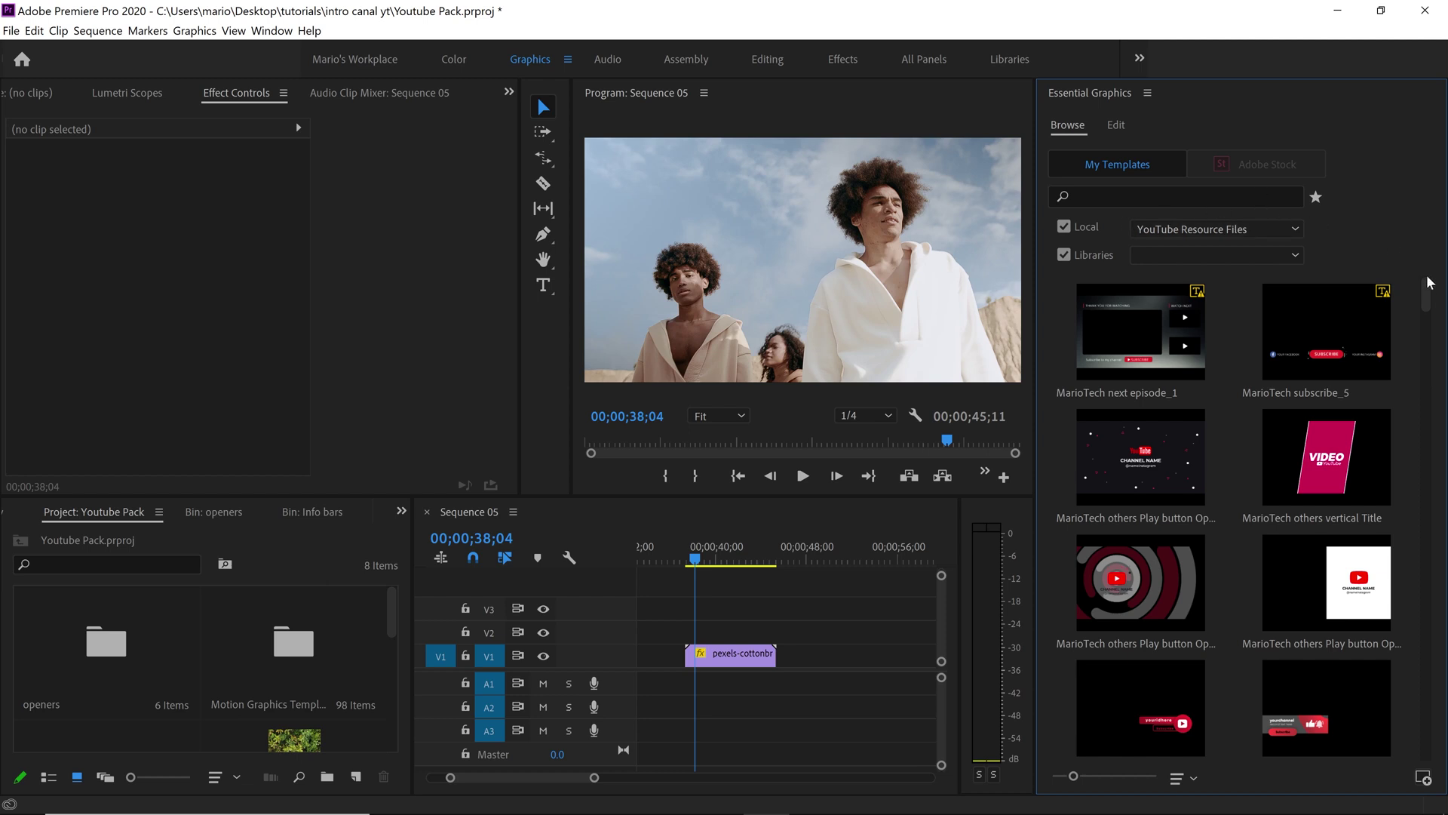
mouse_move(1428, 289)
mouse_down()
mouse_move(1444, 721)
mouse_move(1432, 291)
mouse_up()
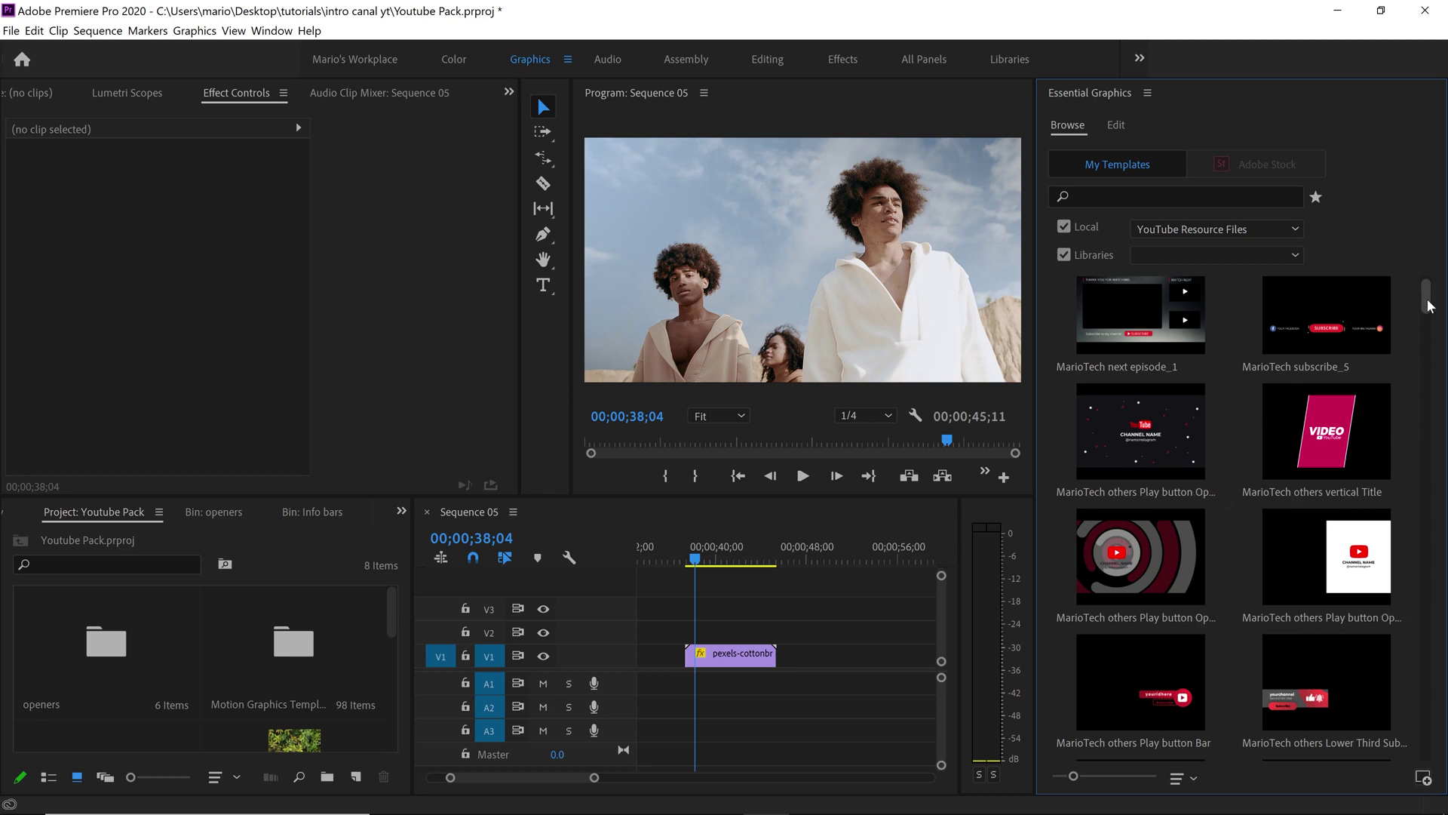
drag(1422, 298, 1428, 311)
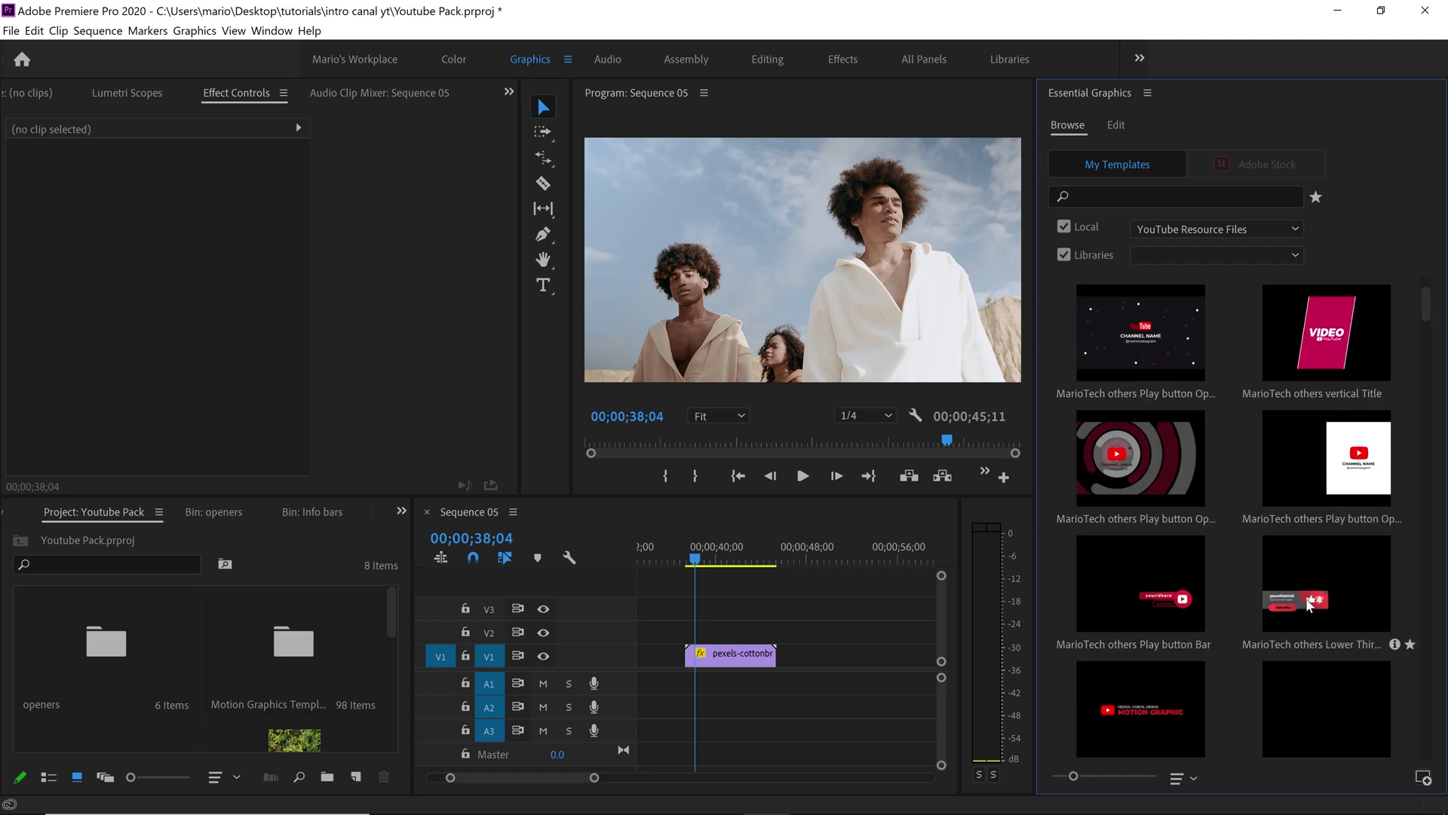
scroll(1256, 695, down, 5)
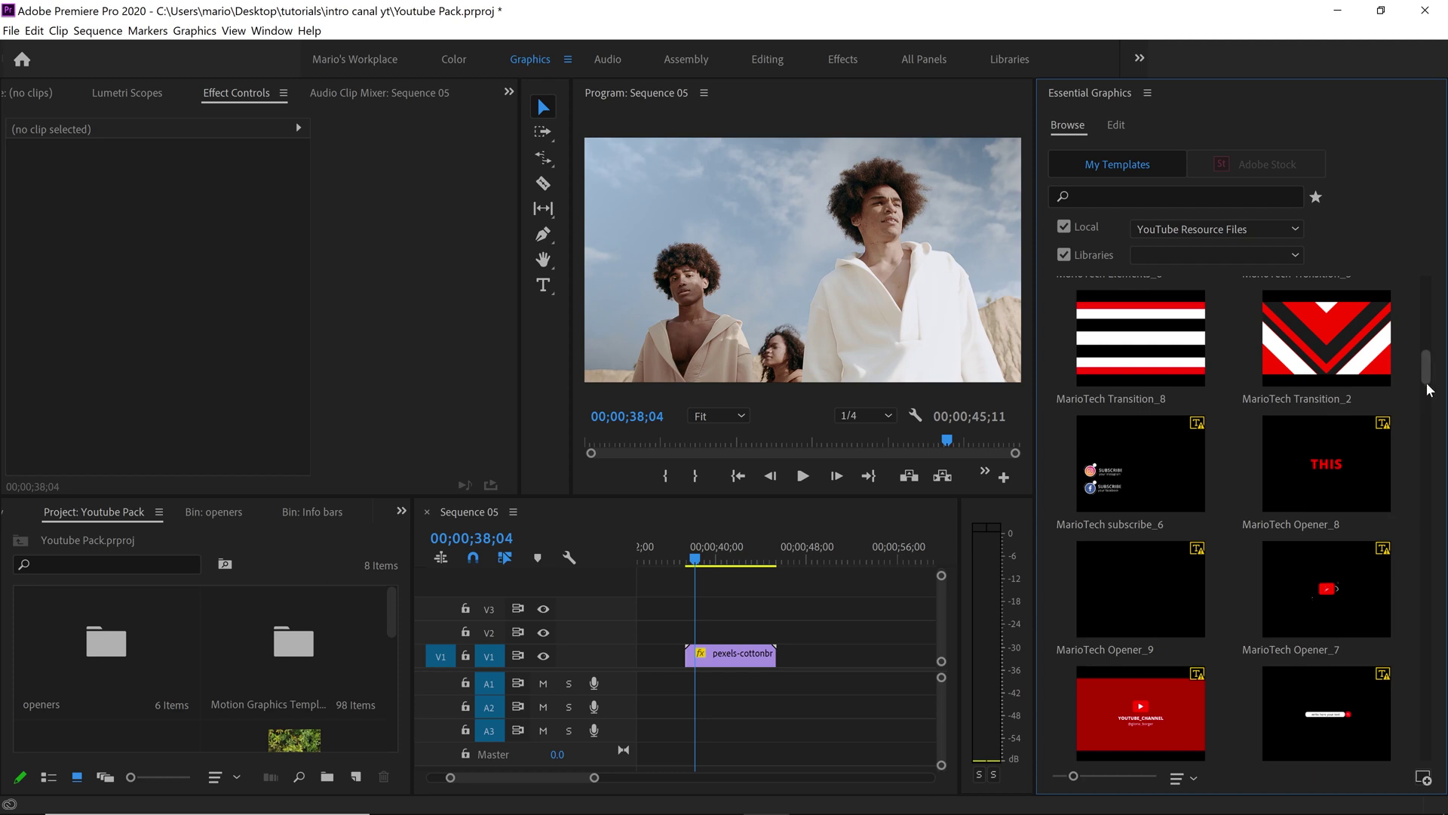
drag(1428, 381, 1437, 273)
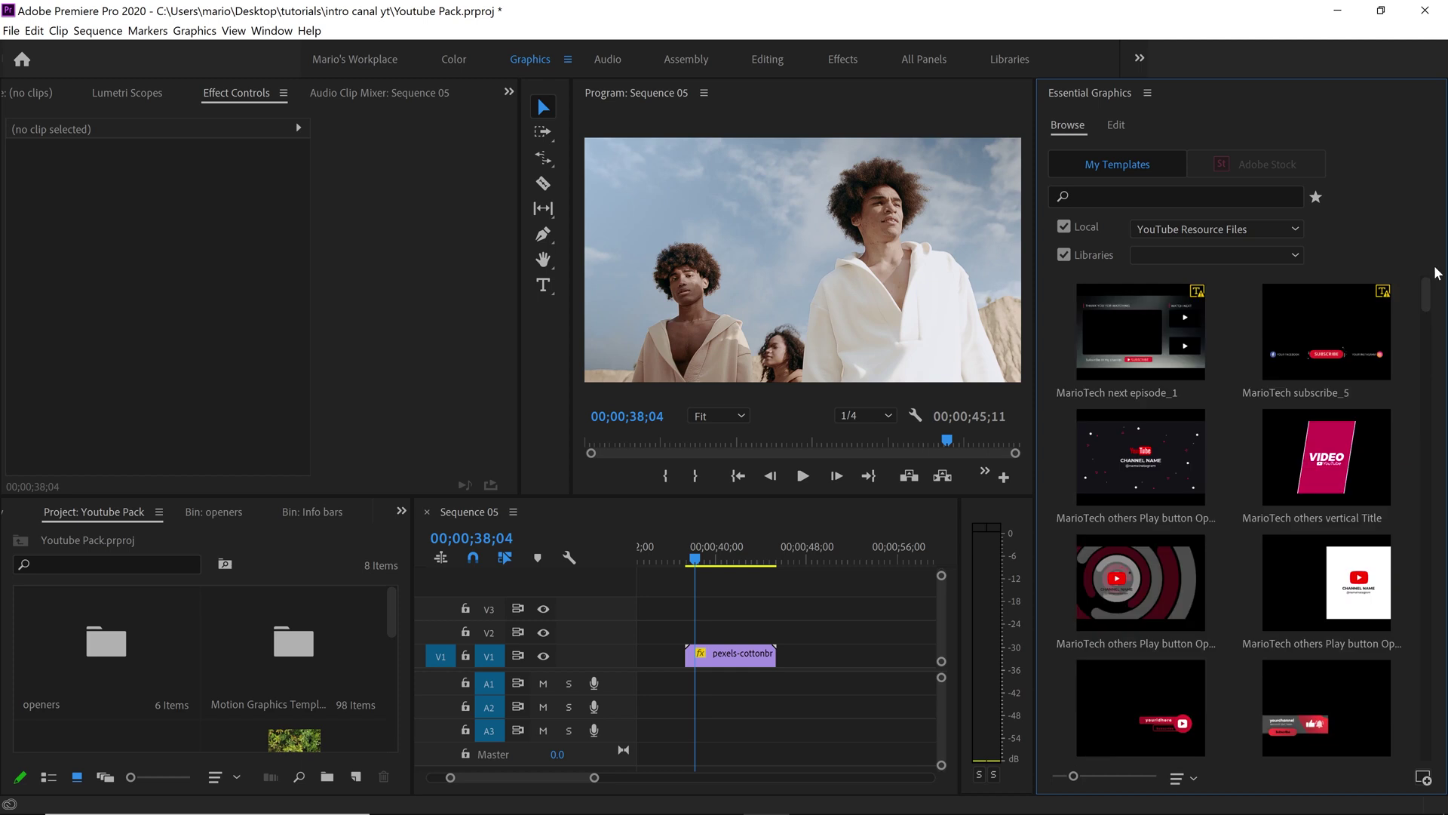
Step: Place the MarioTech subscribe_5 template on V2 over the footage and select it for editing
click(1323, 311)
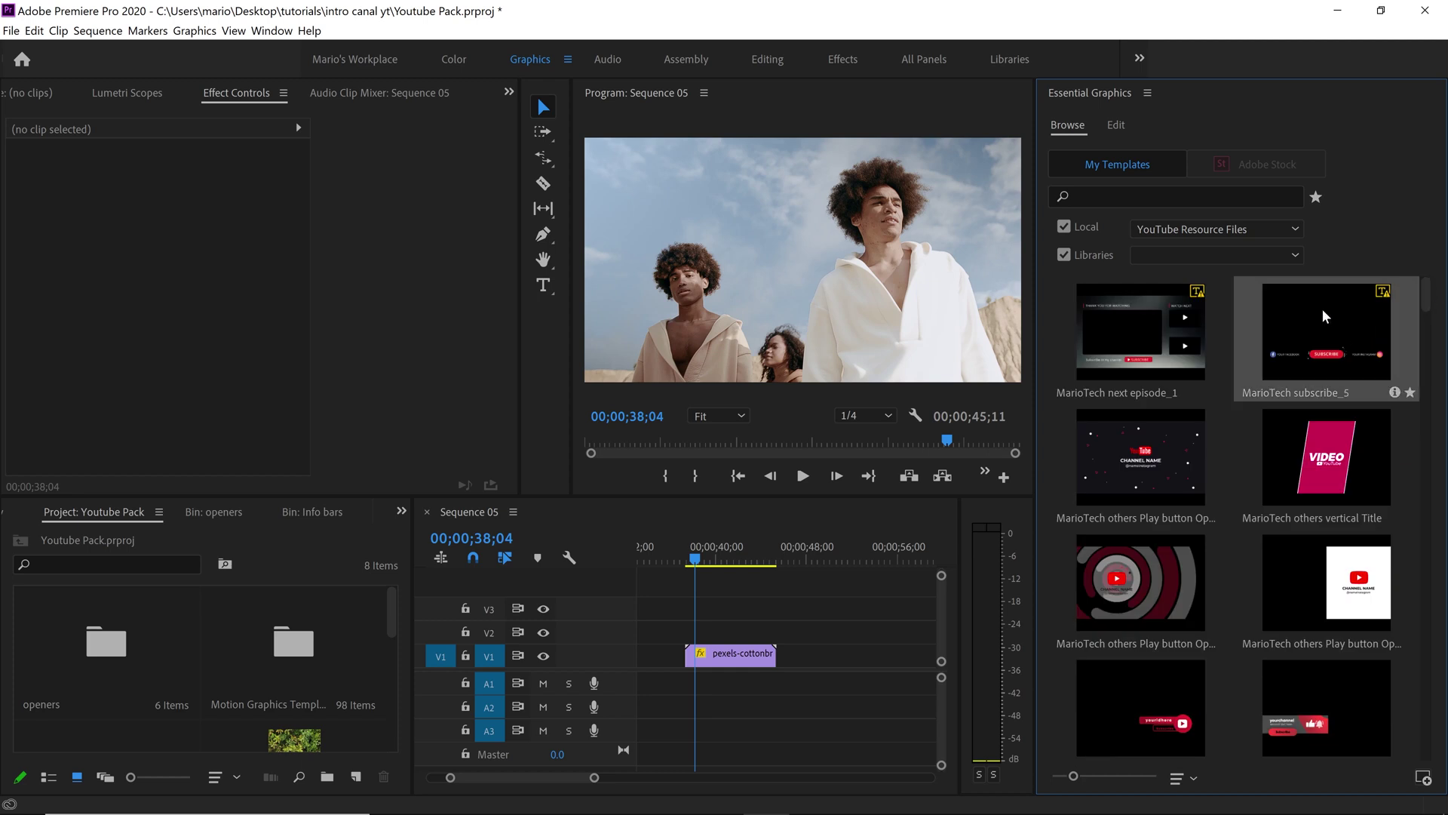
drag(1277, 329, 691, 629)
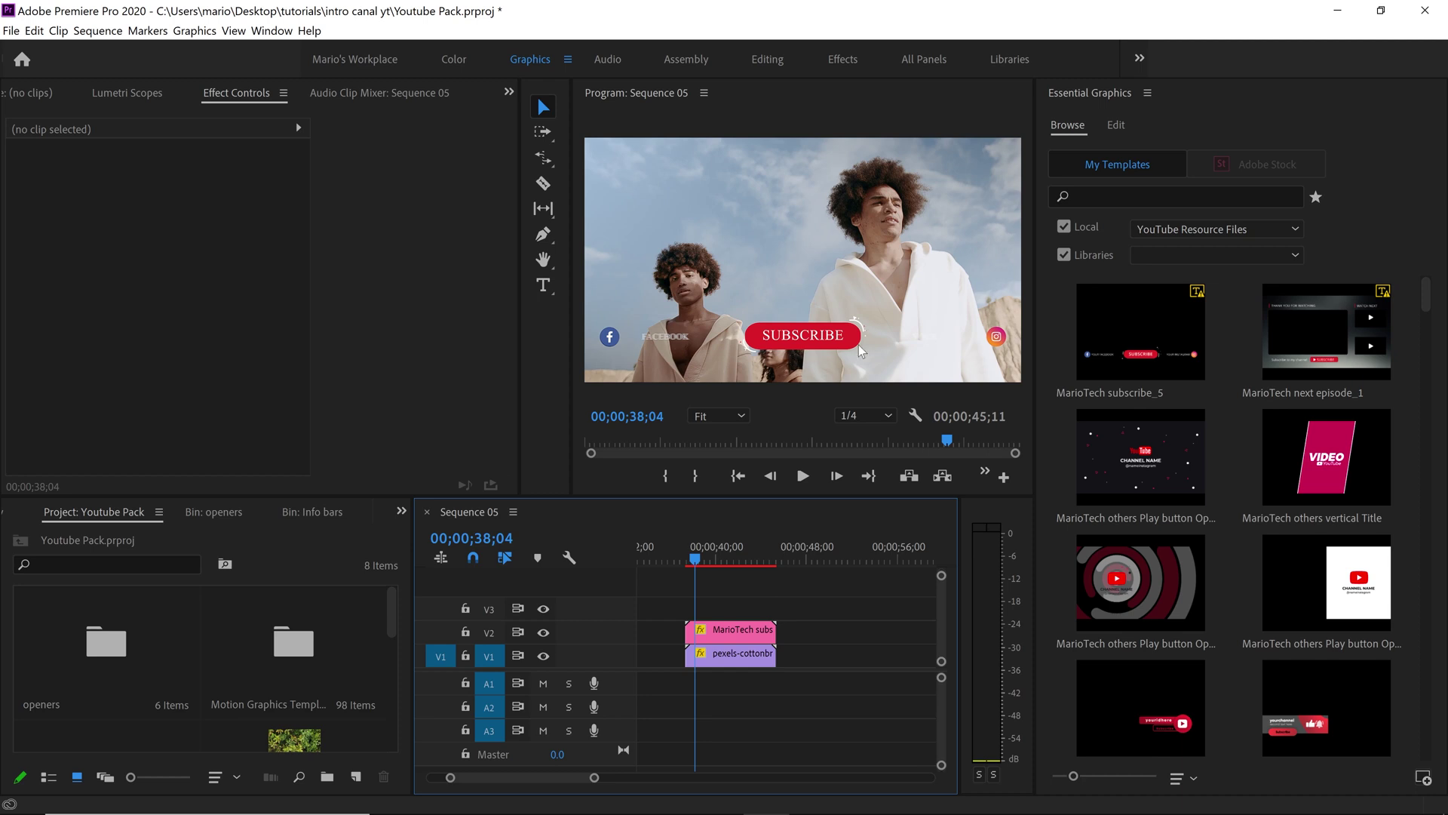
click(731, 629)
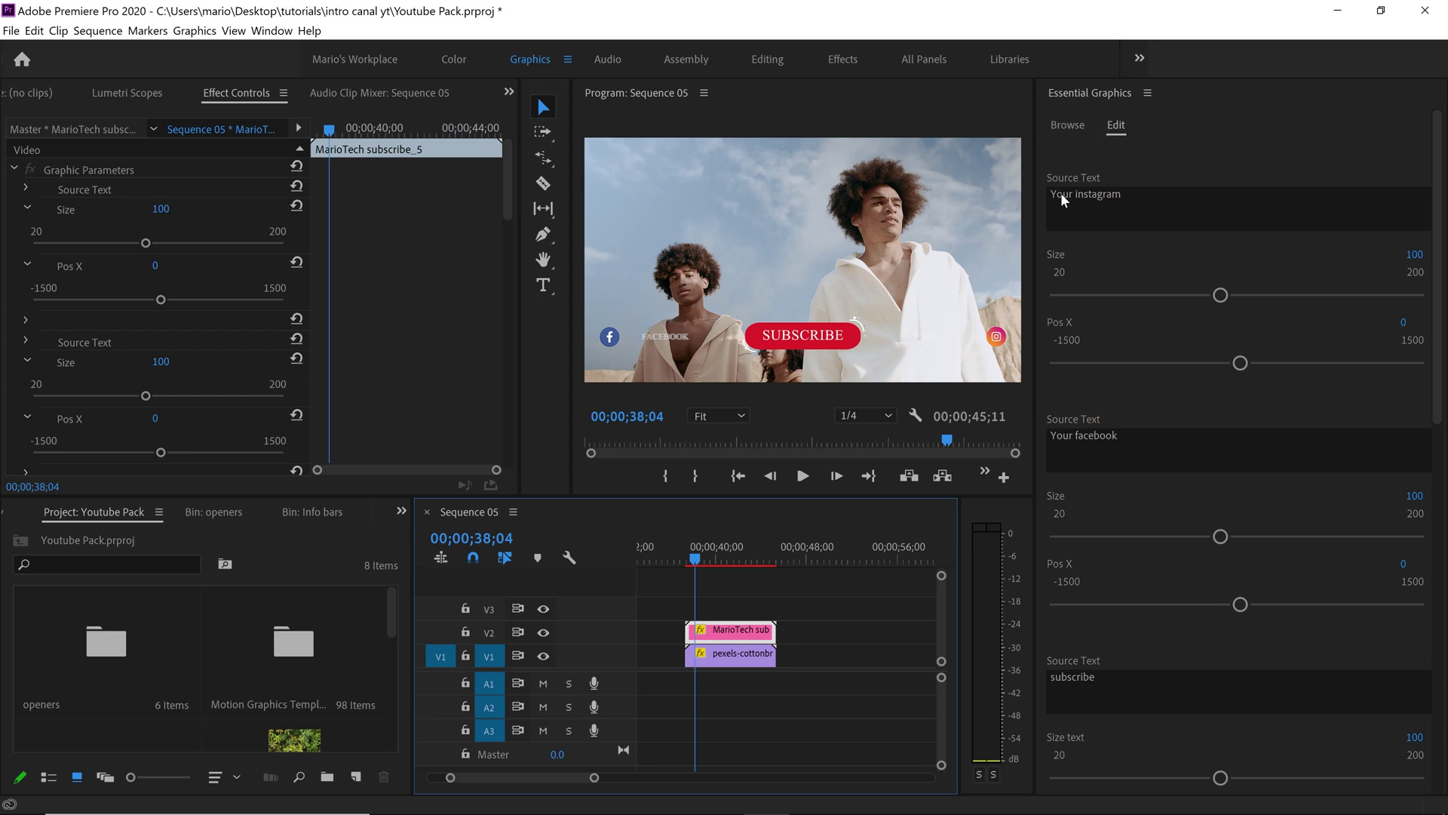
Step: Set the Instagram label to the channel handle, Facebook to 'hg hgg g g o', and the button to Hello
click(1096, 193)
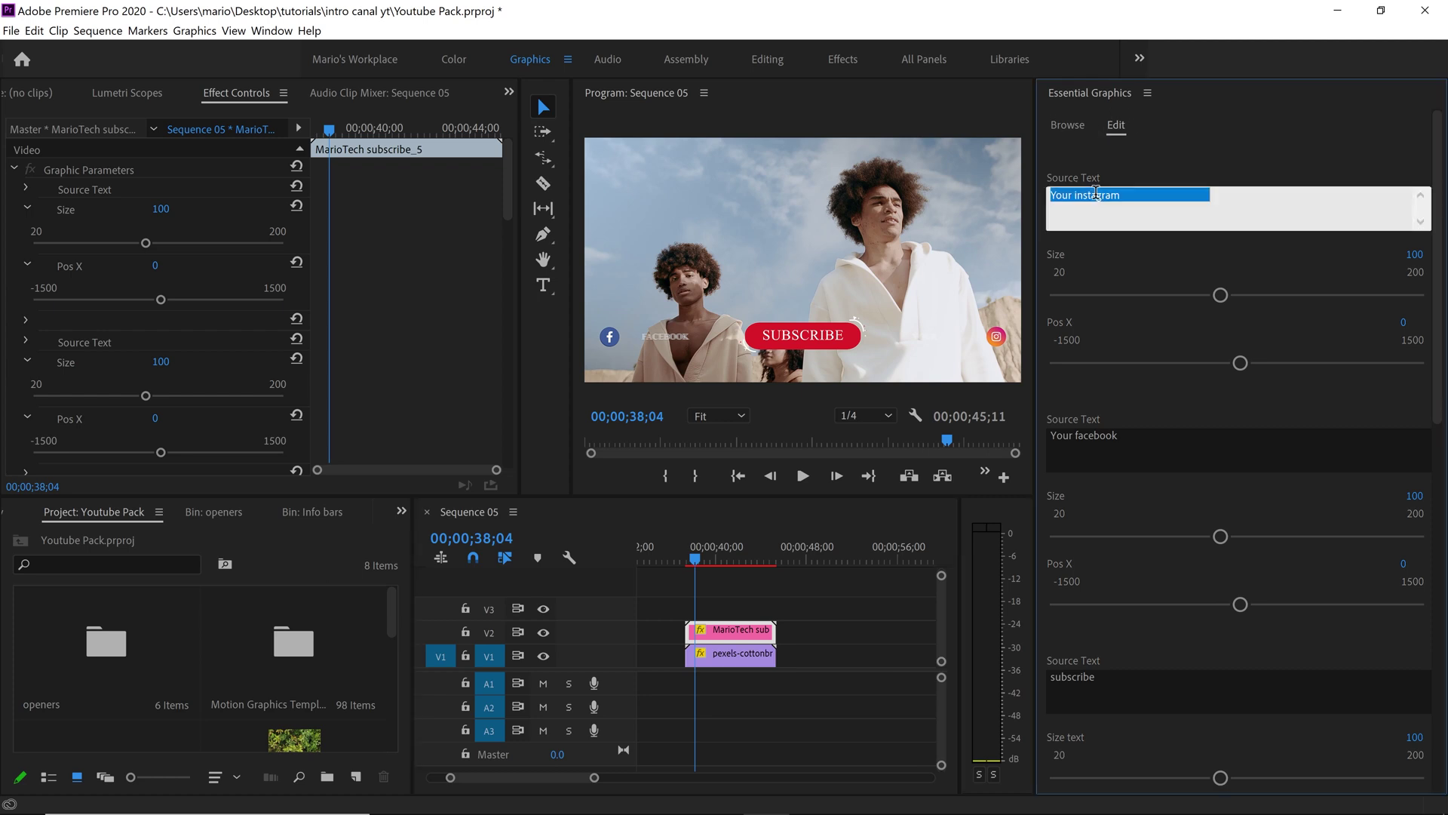
text(@)
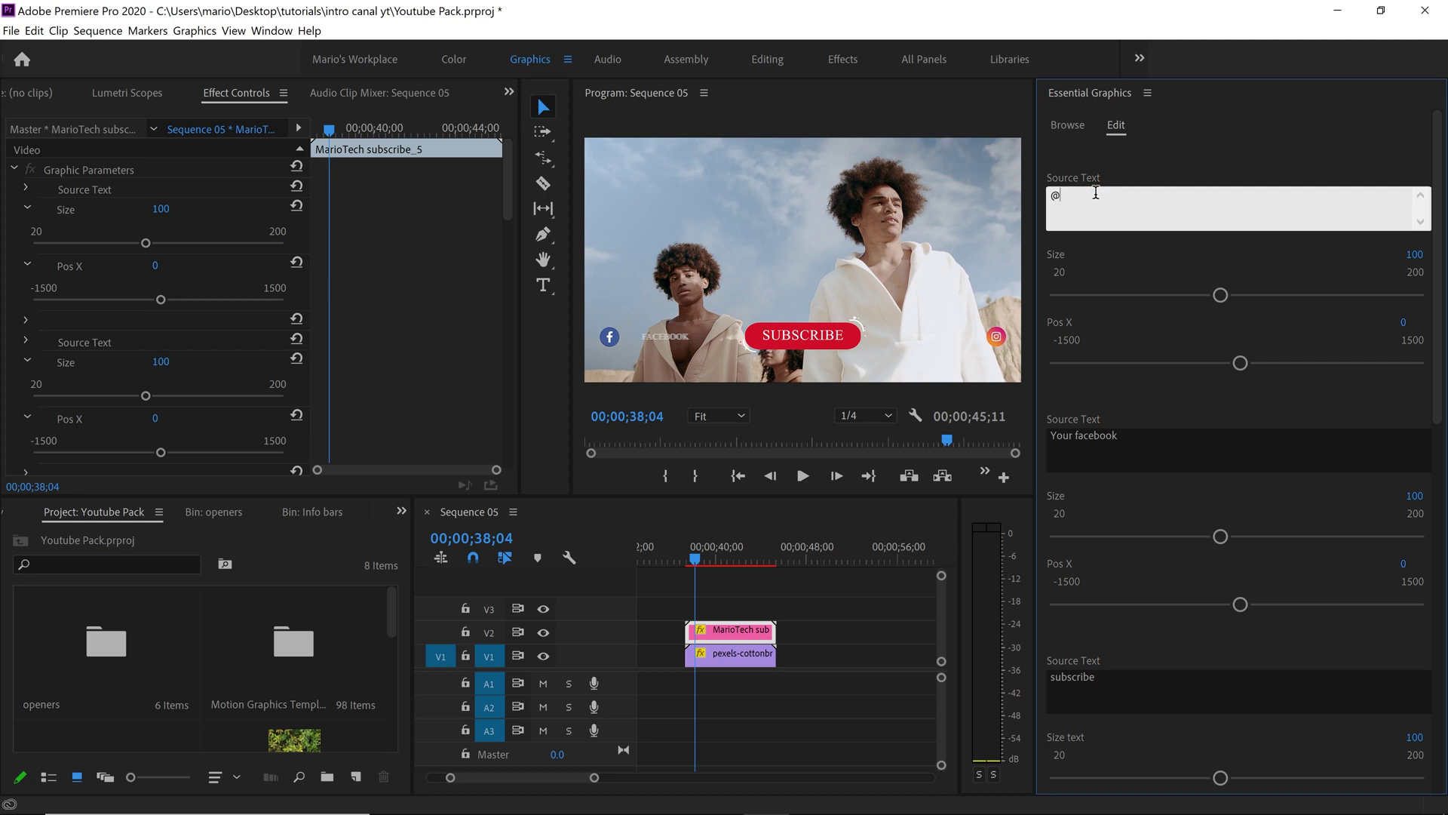
text(mariotechvideos)
click(1160, 160)
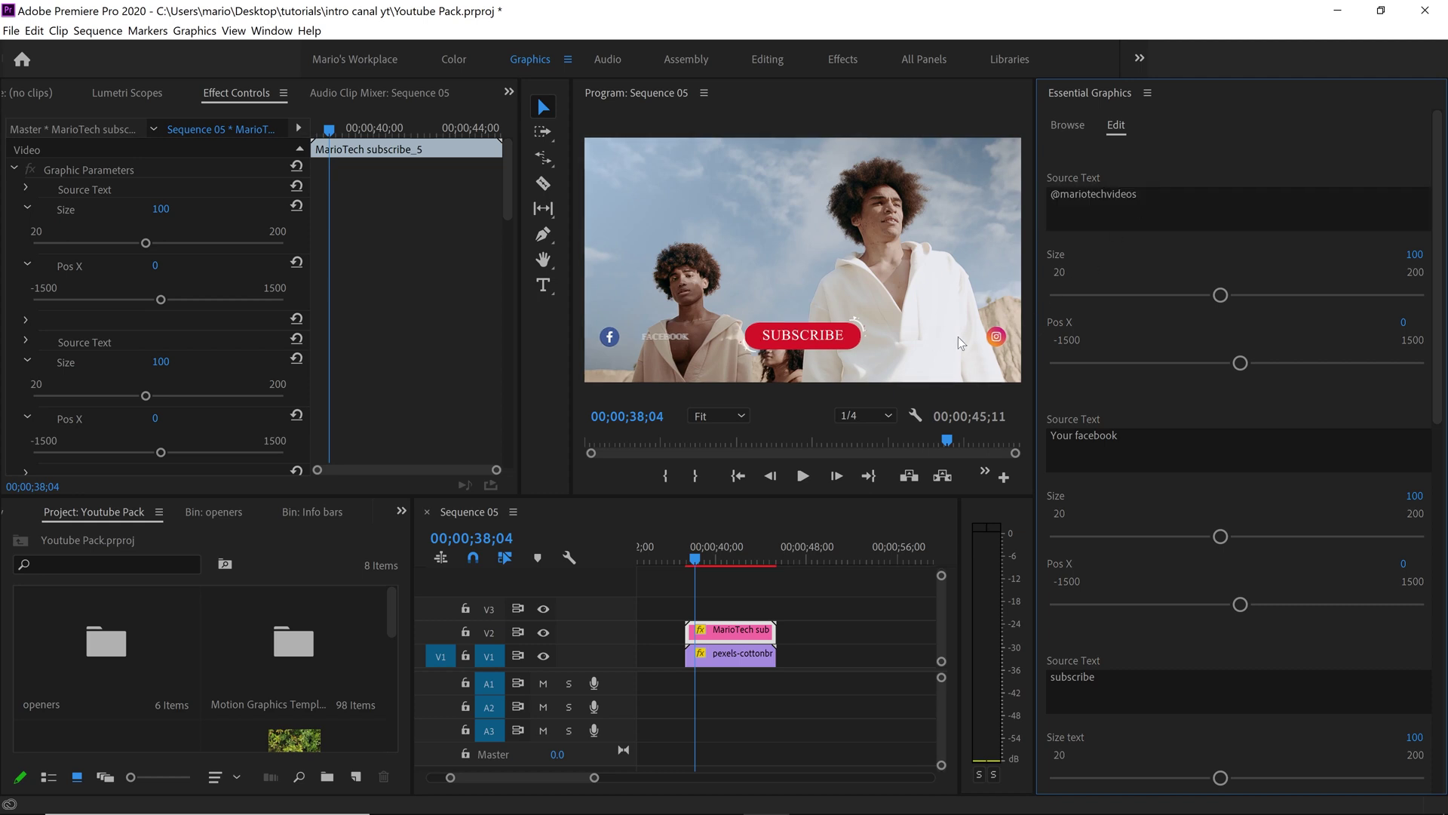
click(1080, 438)
text(hg h)
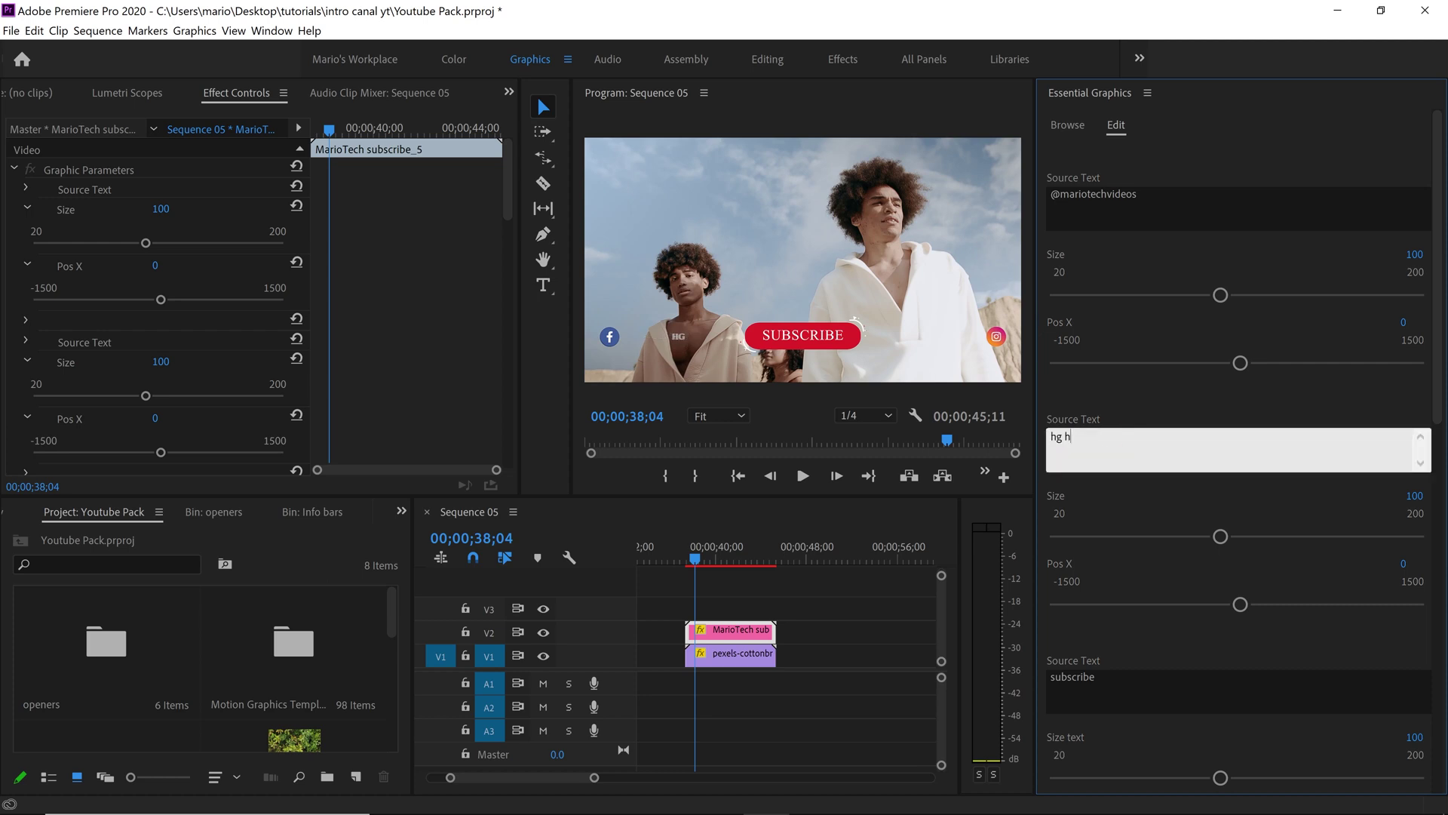
text(gg g g o)
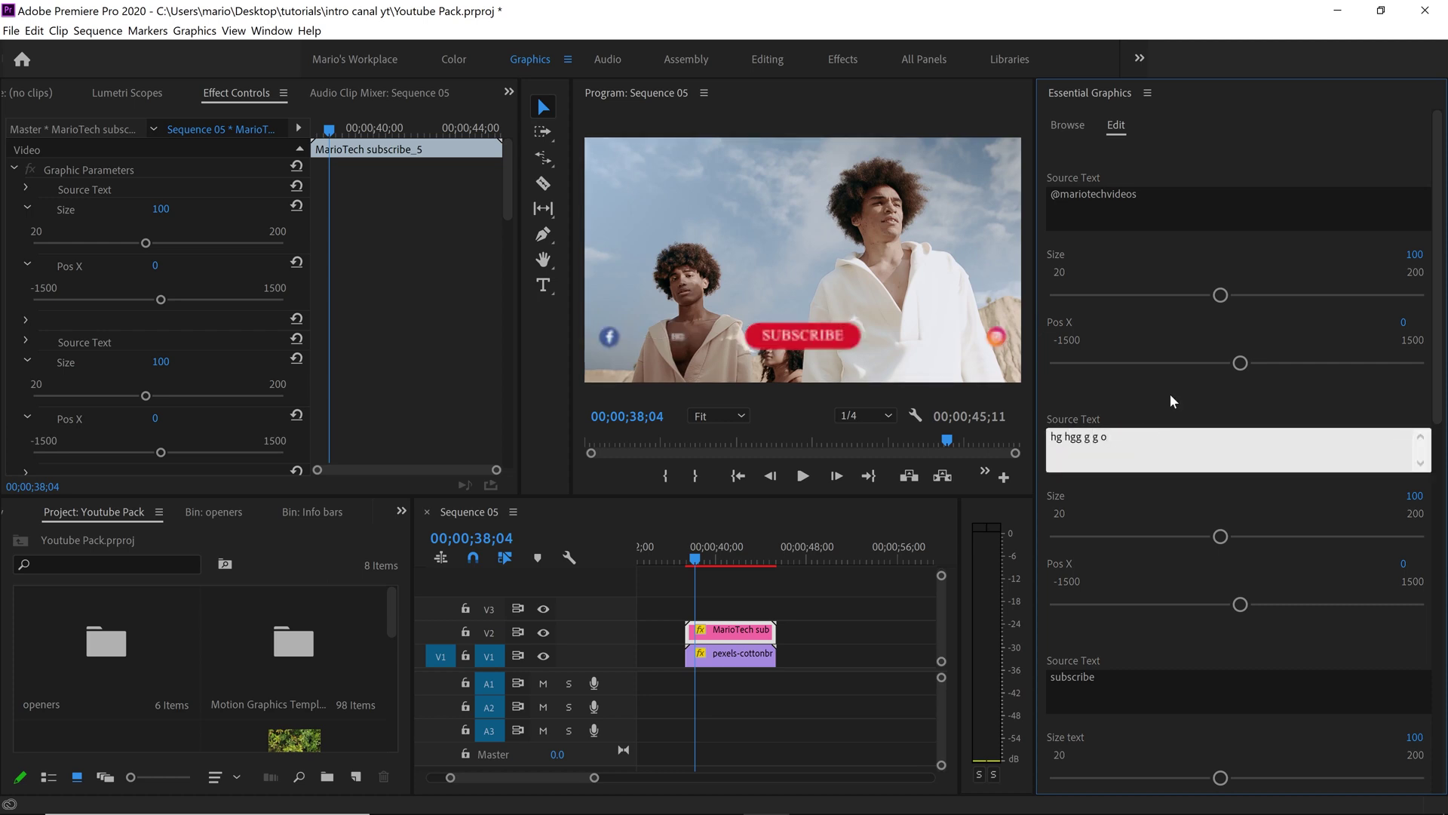
click(1085, 681)
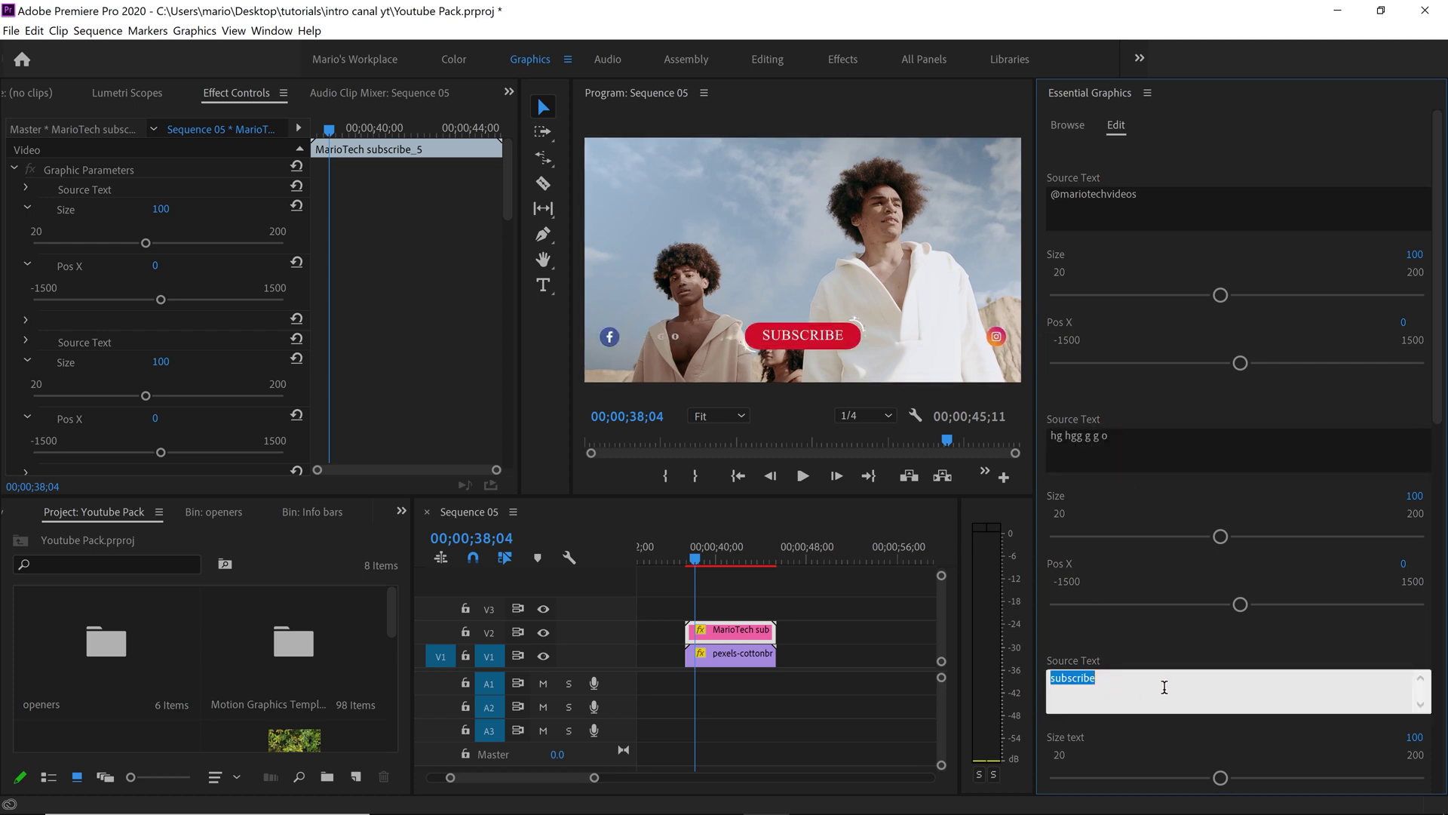
text(Hello)
click(814, 358)
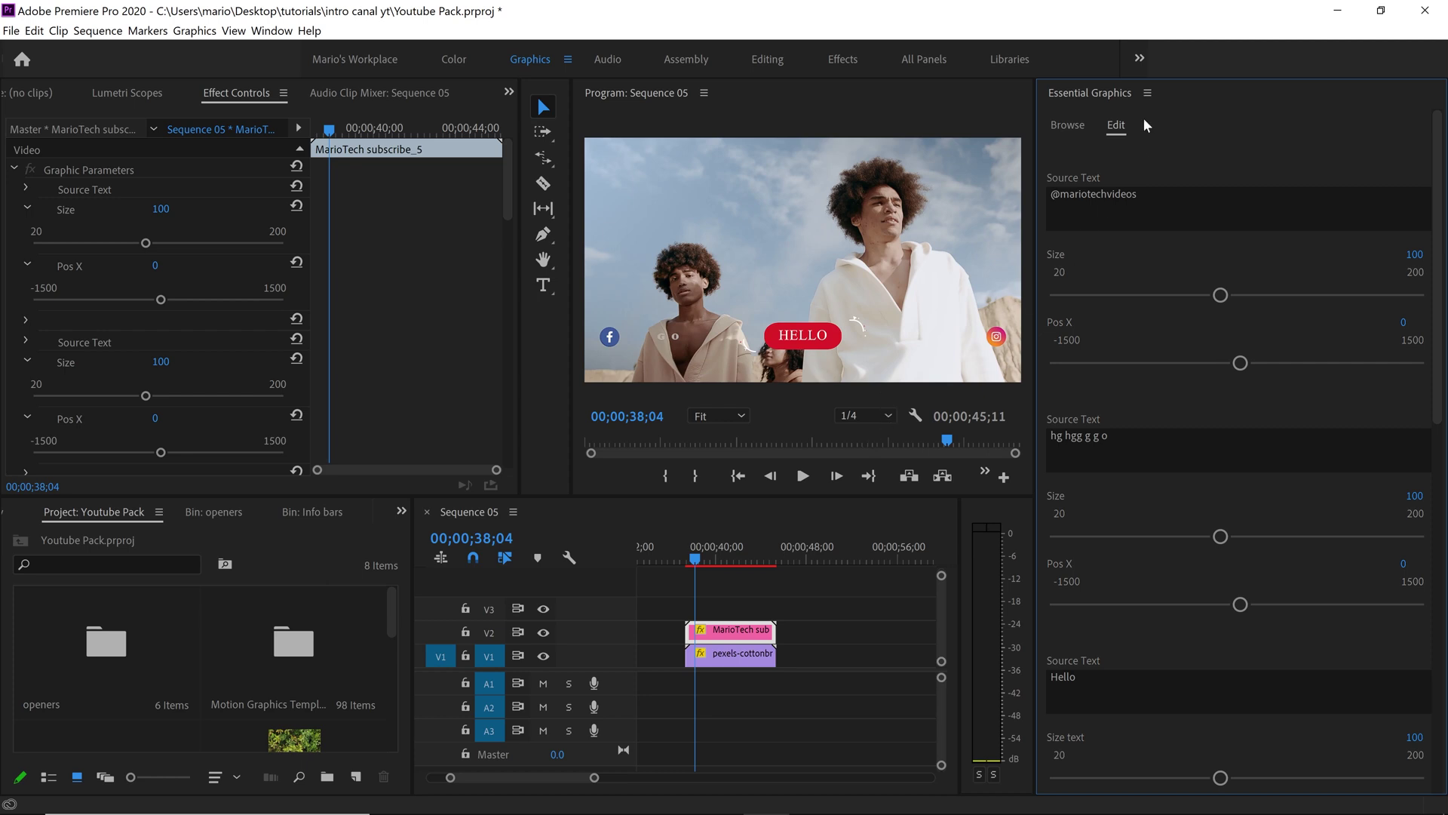
click(1067, 125)
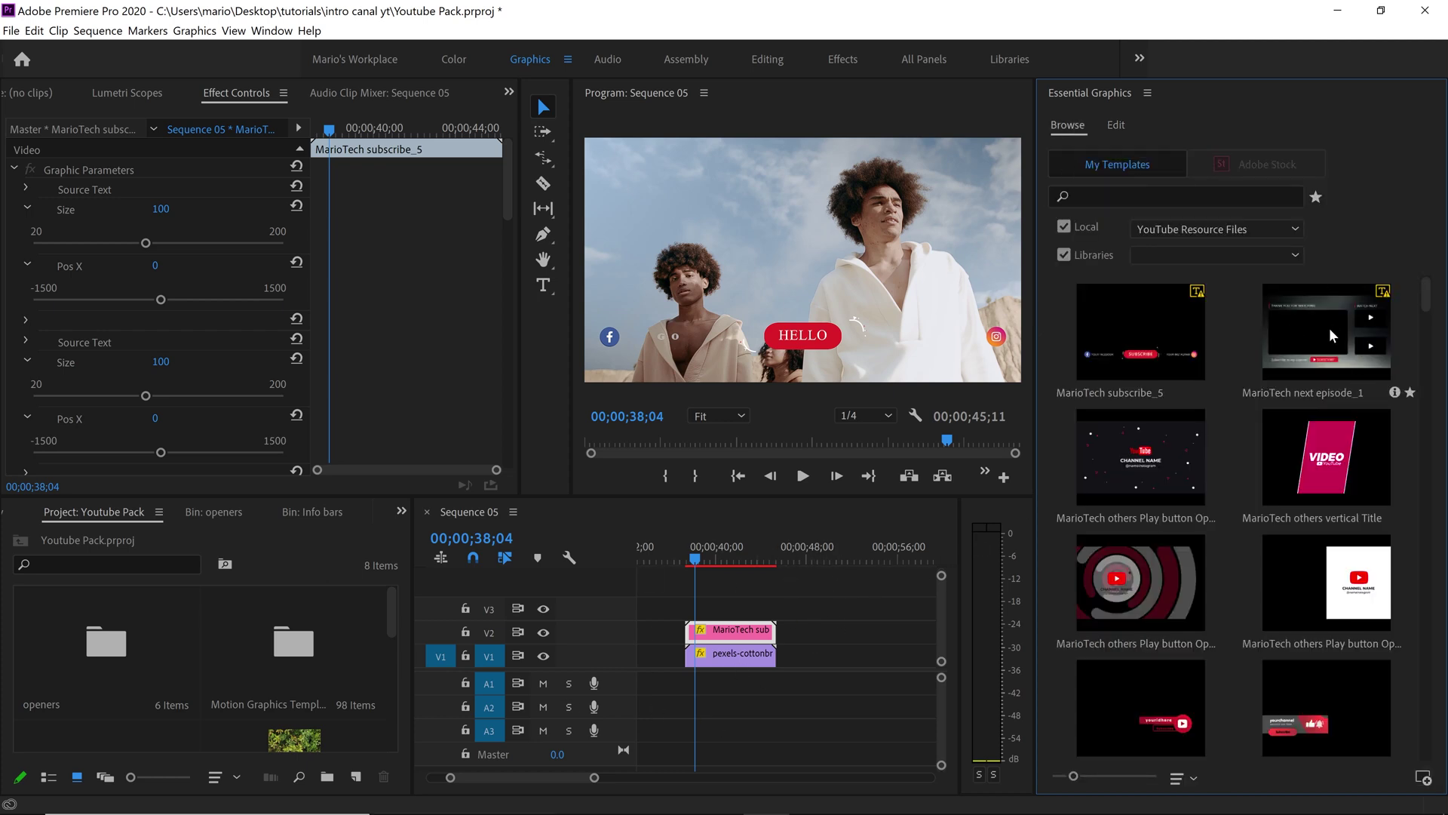
Step: Place MarioTech next episode_1 on V2 after the subscribe graphic, then switch to Mario's Workplace
click(1328, 301)
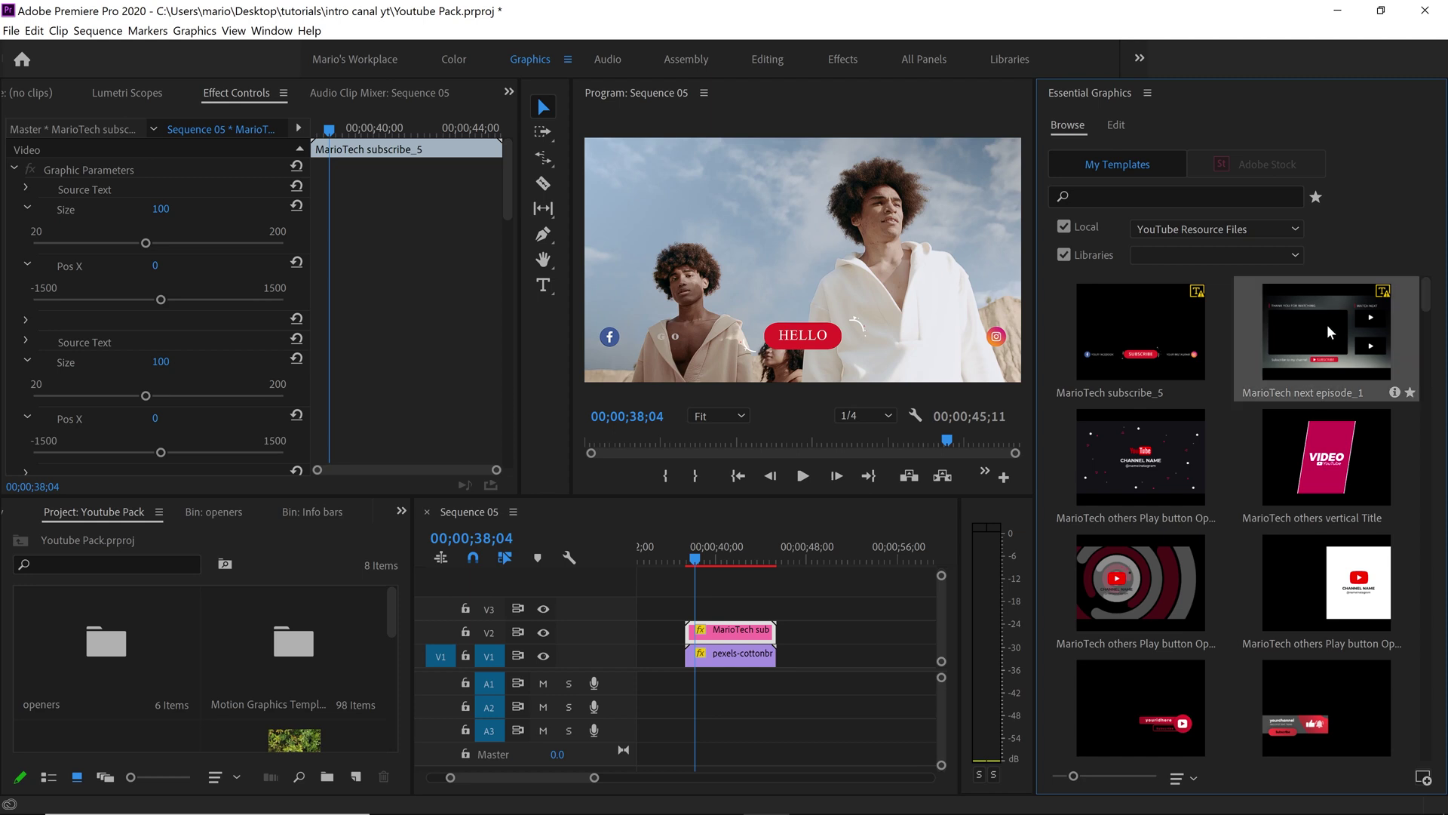
drag(1327, 324, 814, 648)
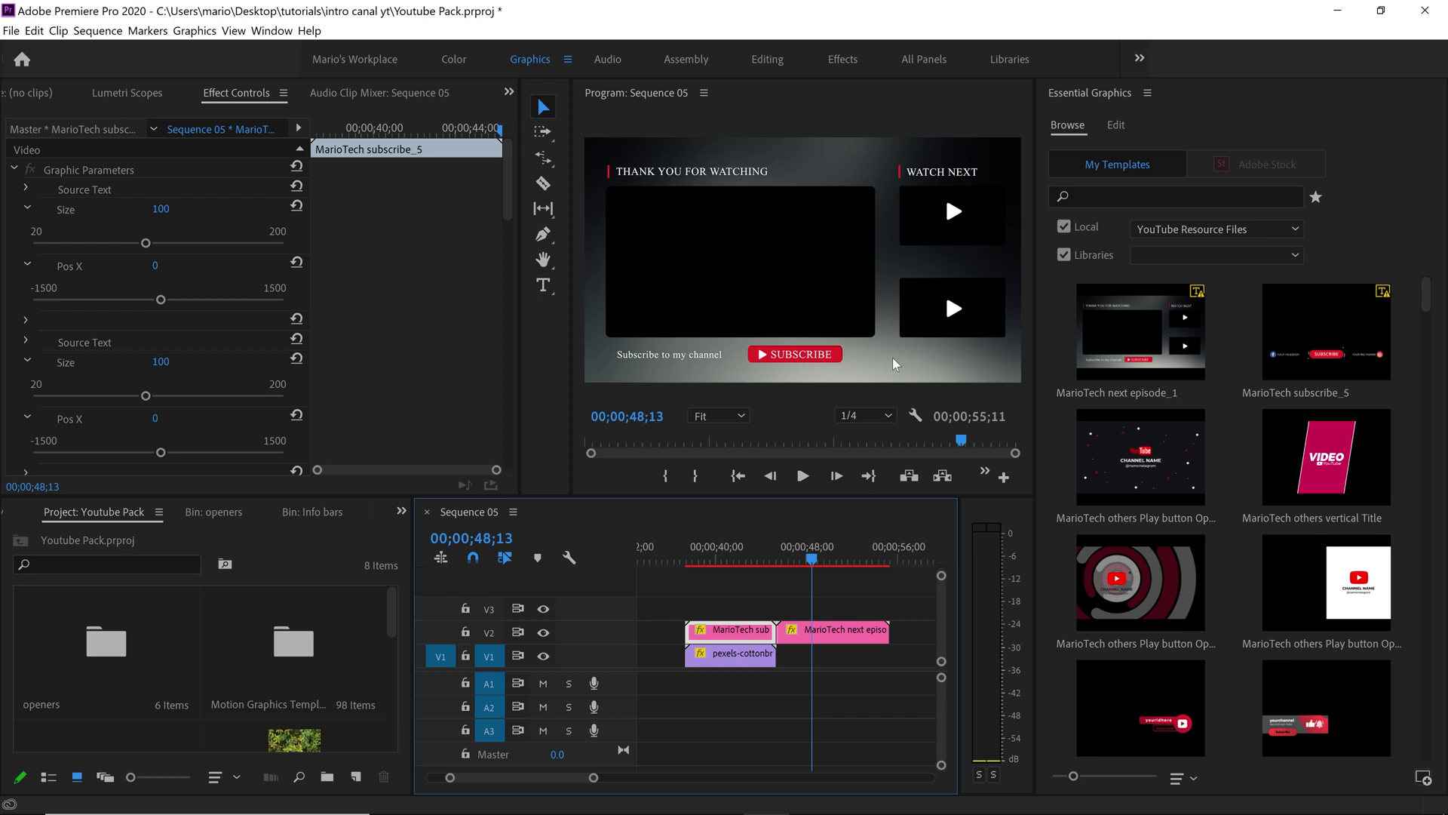
click(836, 642)
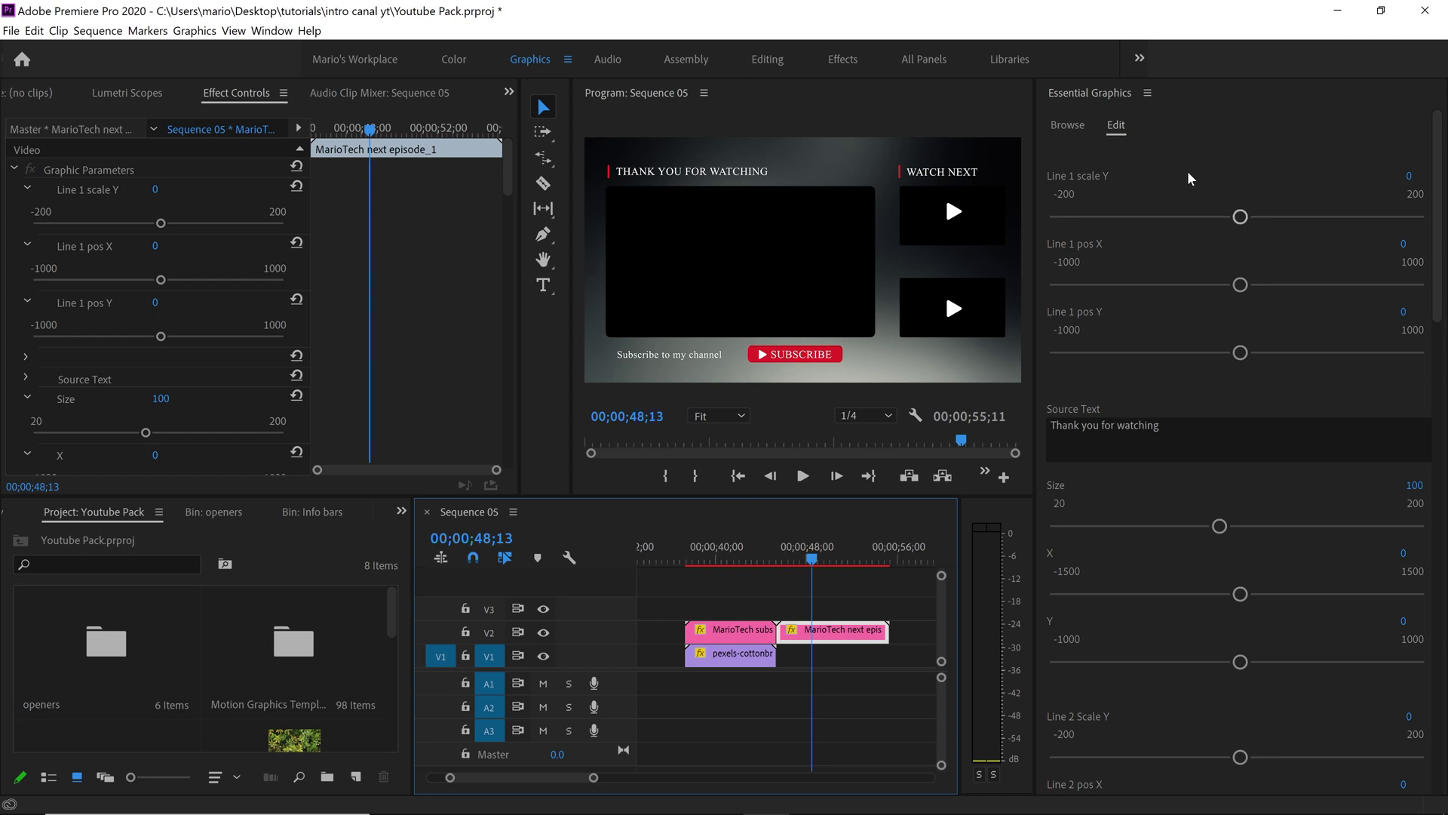
click(363, 61)
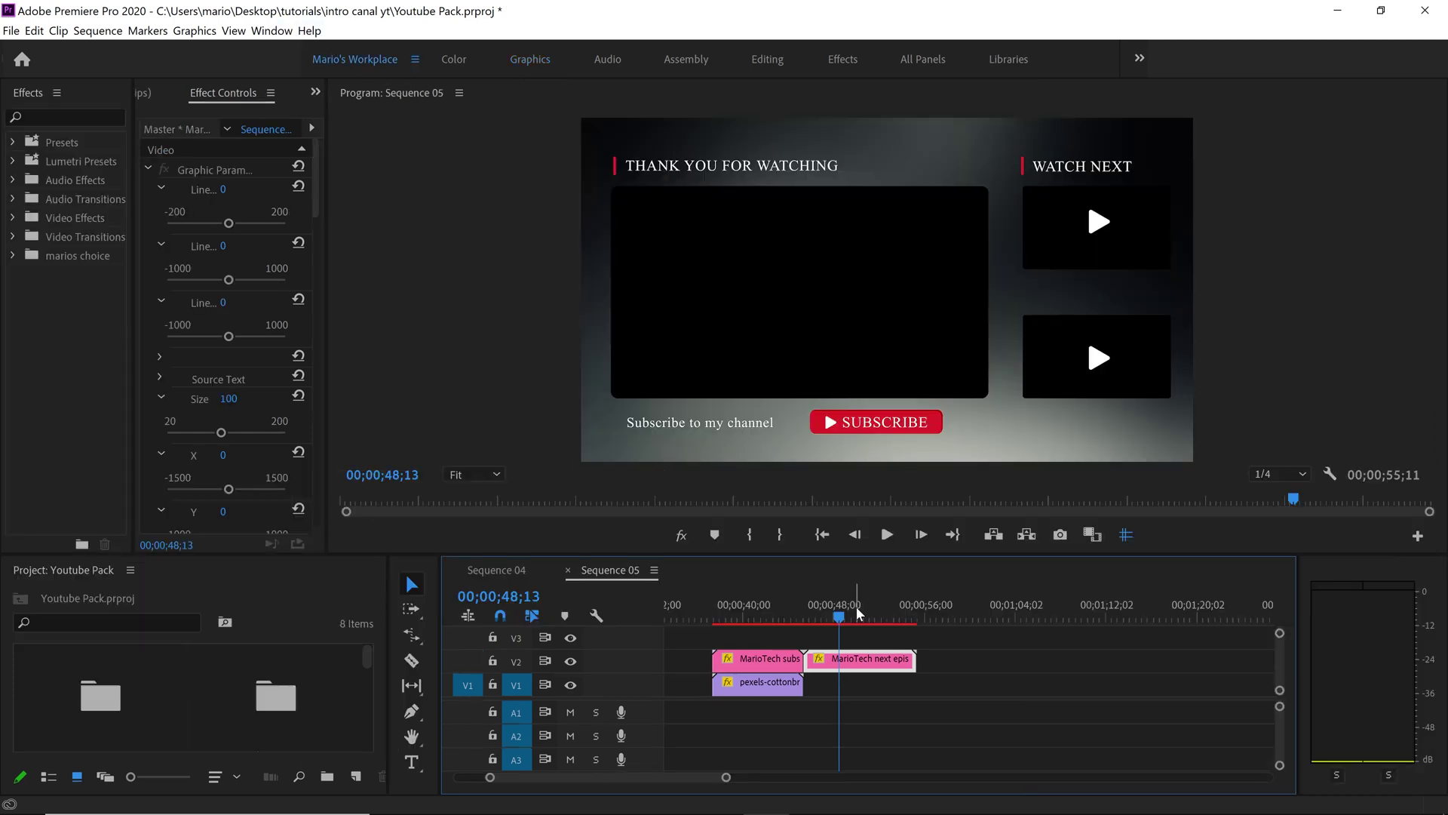
Step: Lay a second pexels-cottonbro clip on V1 beneath the next episode end screen on V2
drag(866, 661, 867, 650)
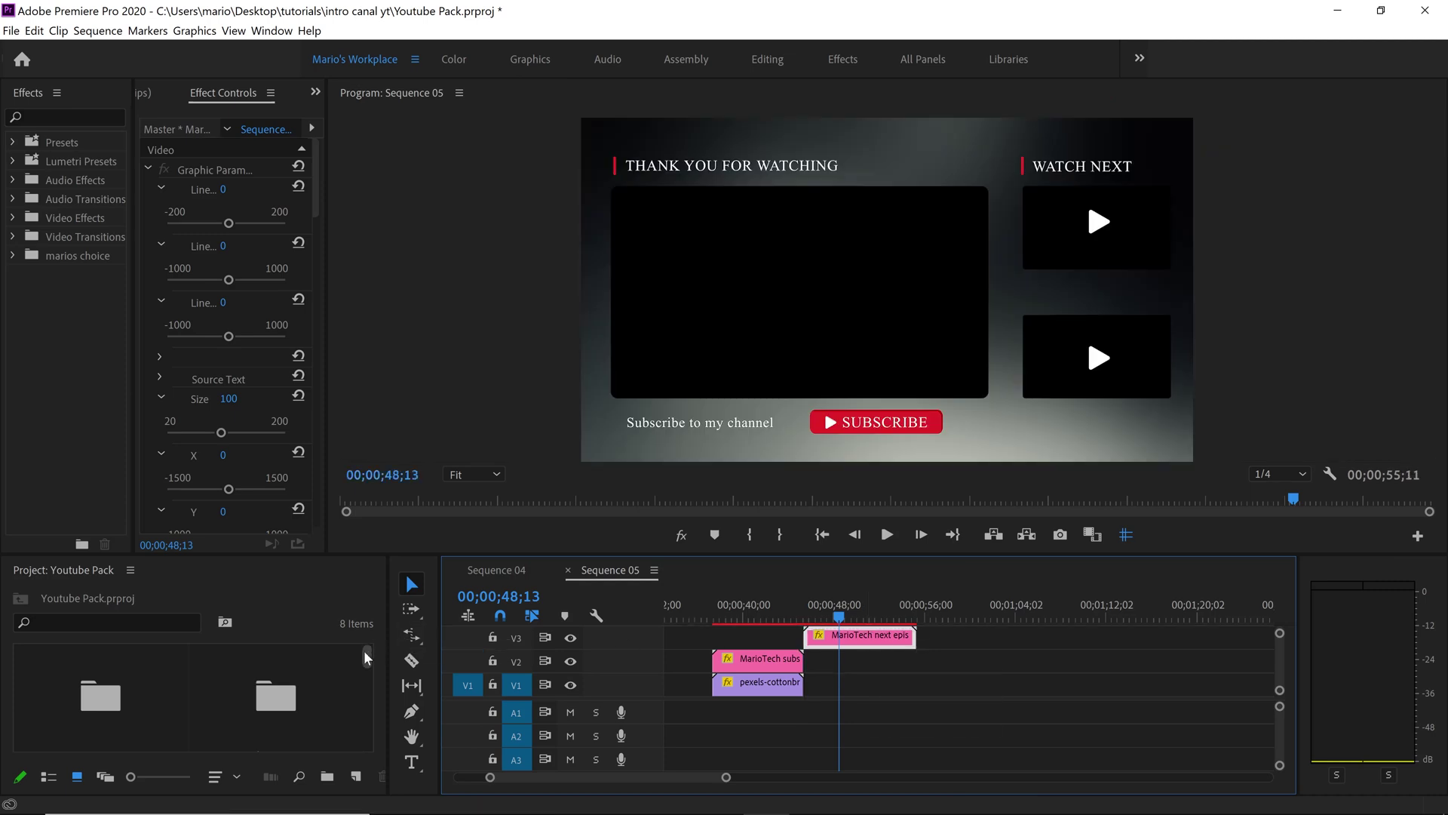
drag(368, 656, 367, 736)
drag(159, 683, 807, 690)
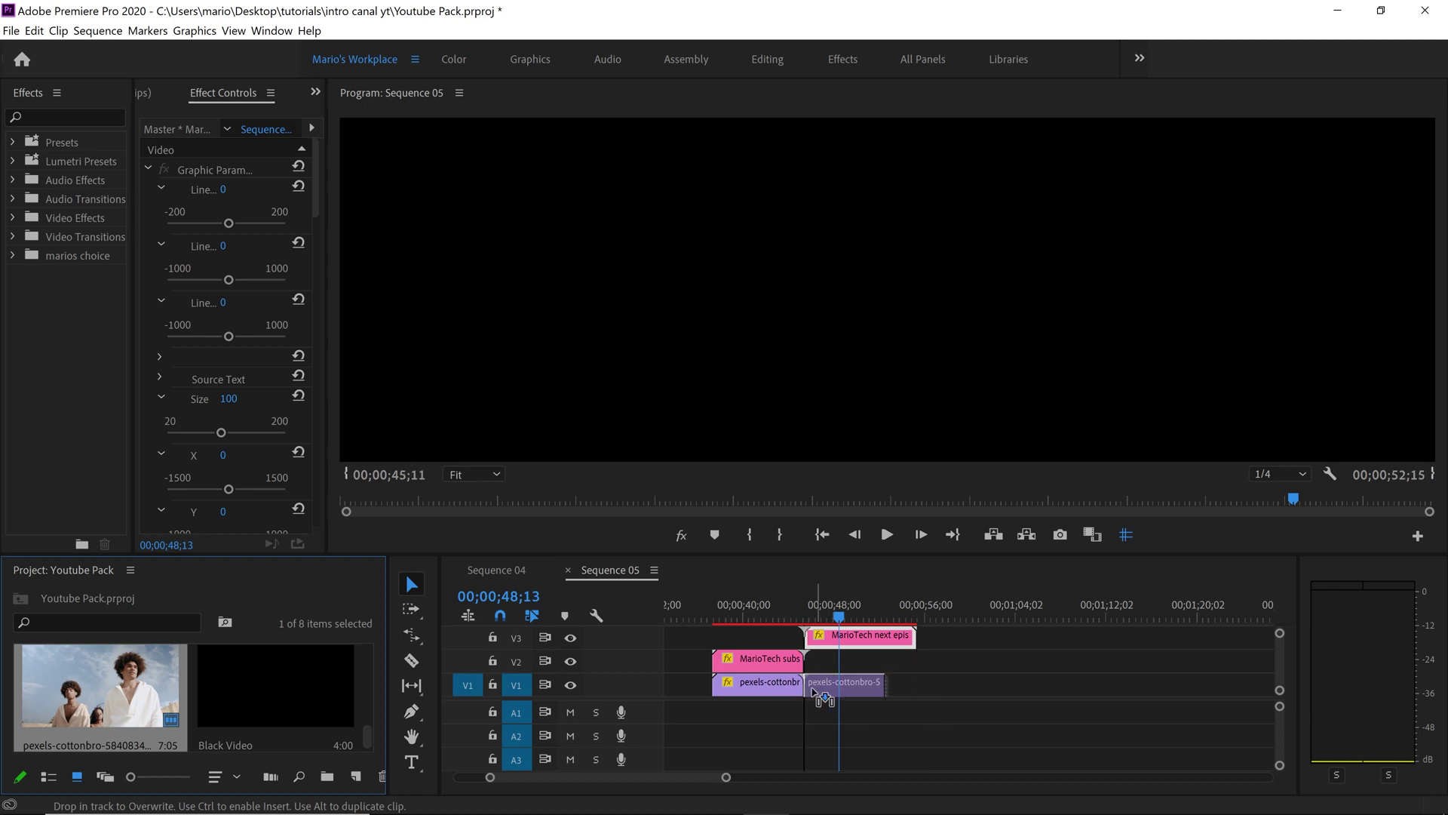
drag(855, 640, 861, 678)
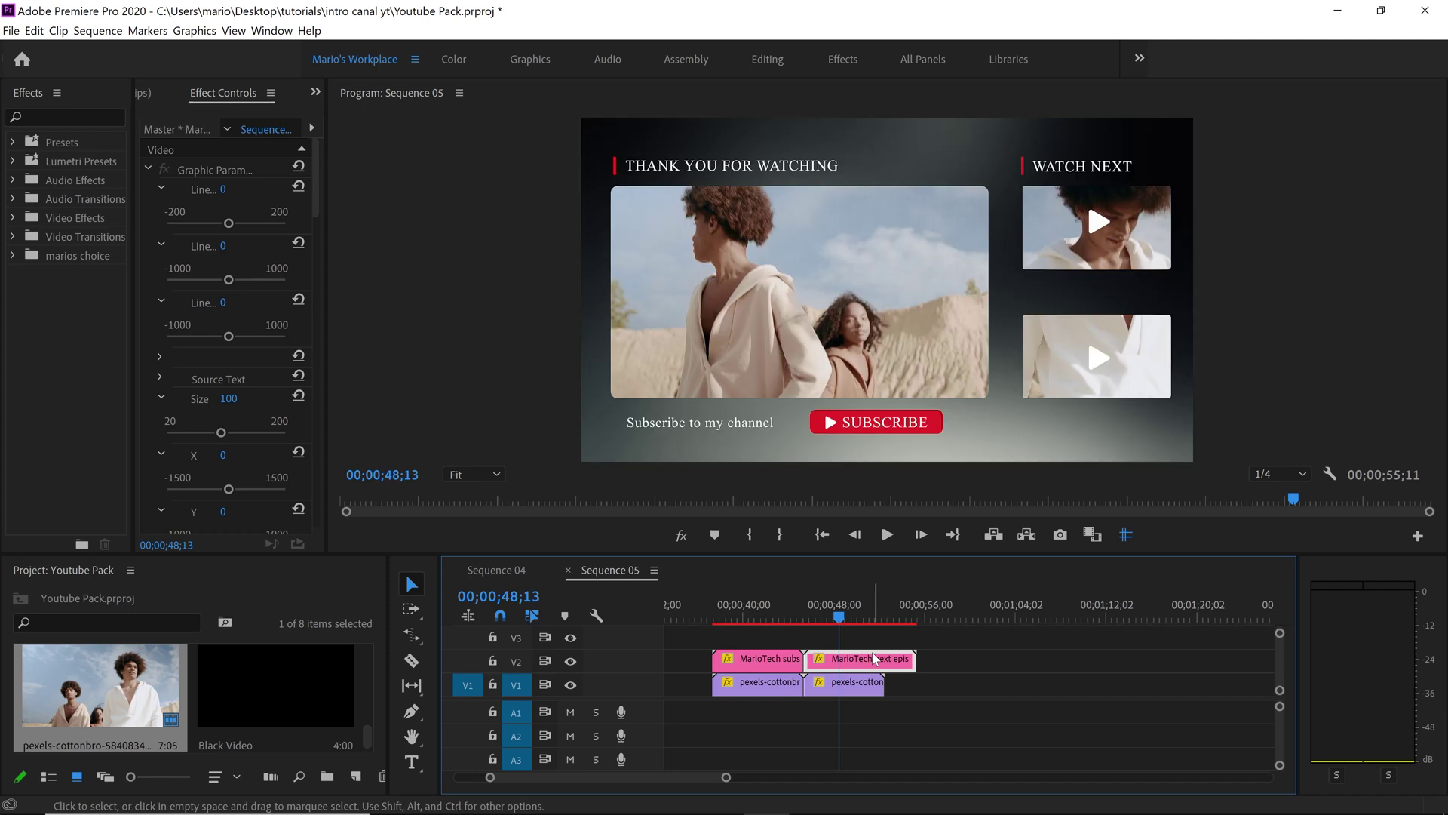
click(819, 618)
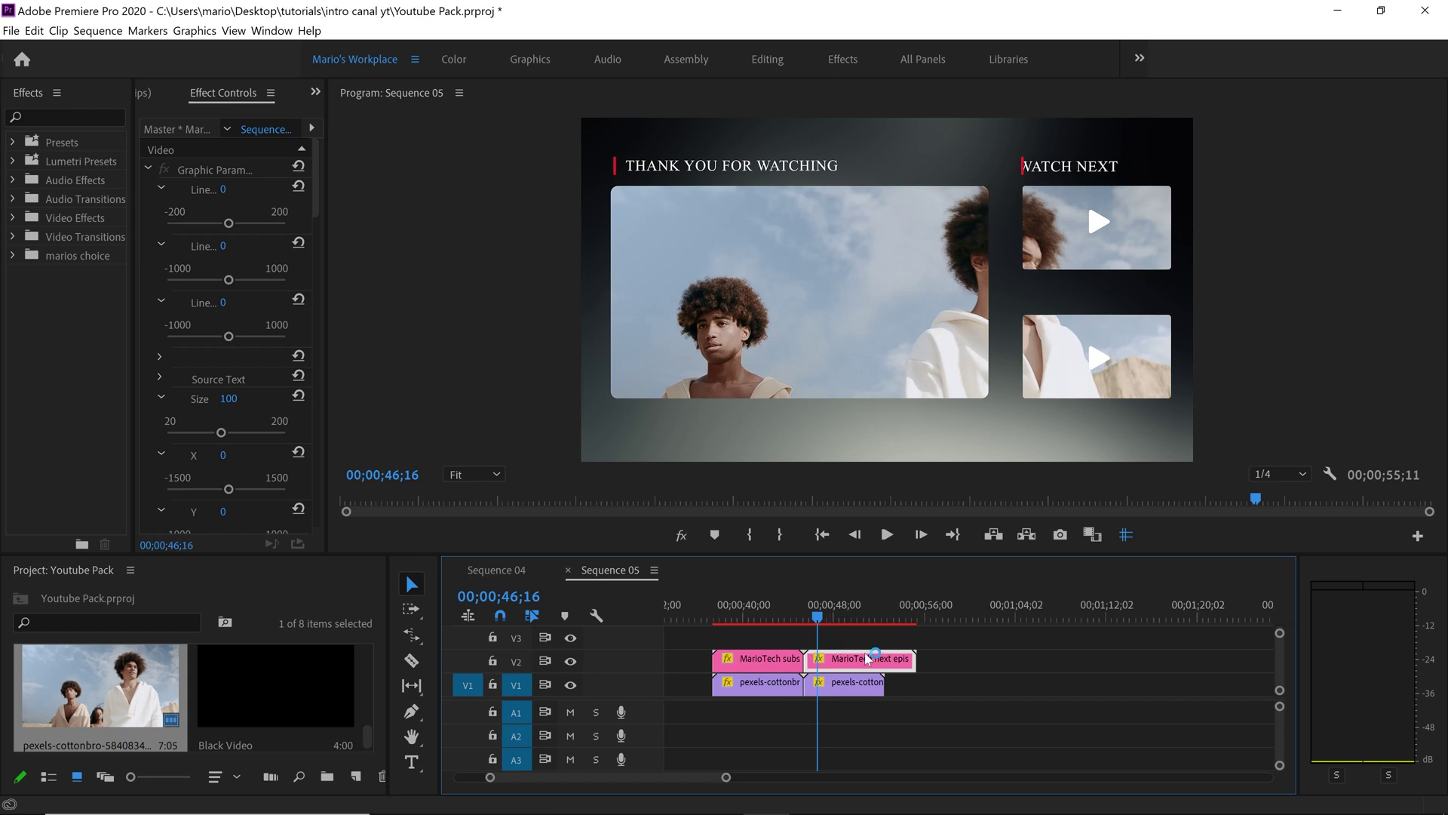
Step: Scale the V1 pexels clip to 12.4 and fit it inside the upper WATCH NEXT box
click(844, 685)
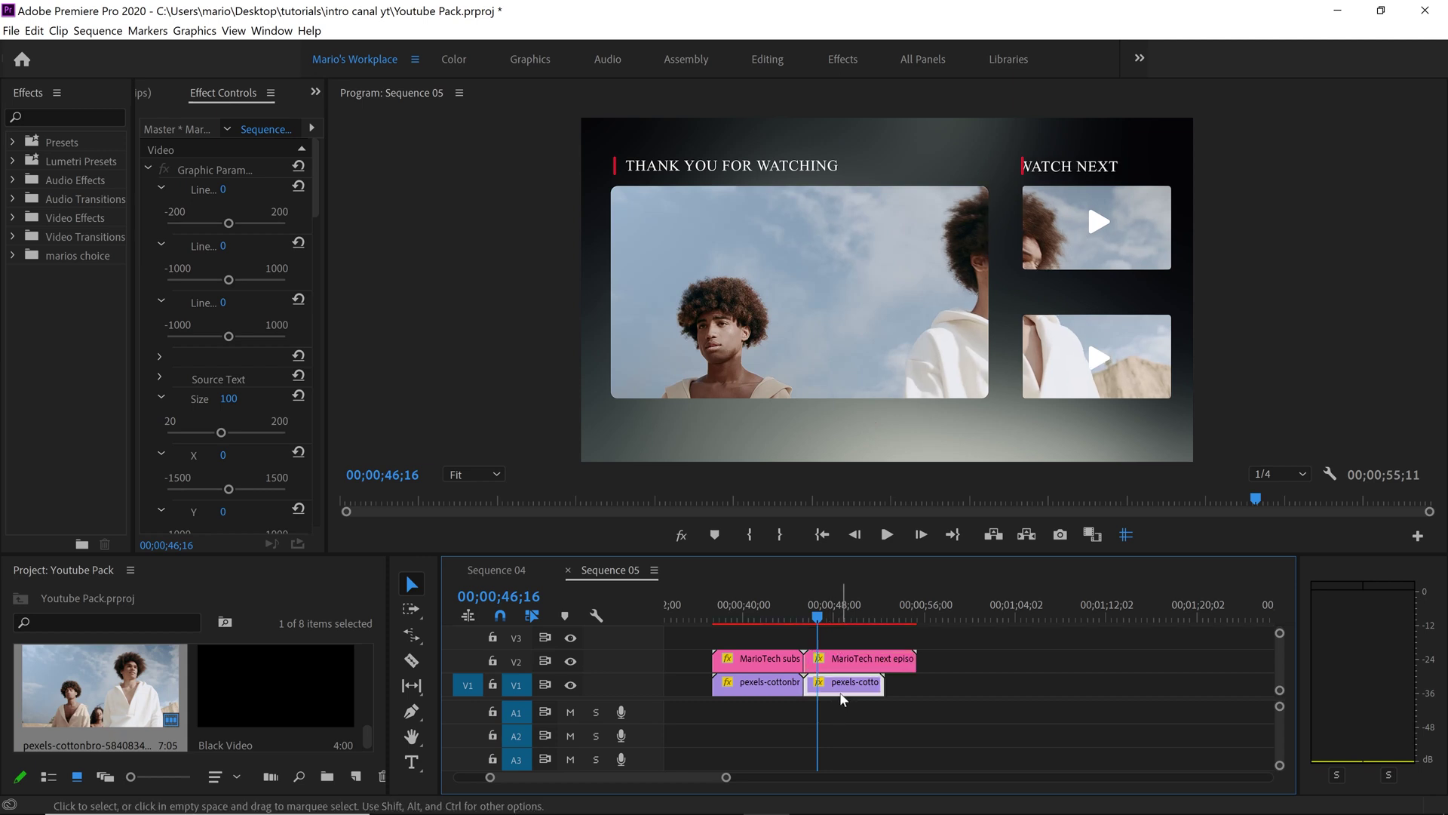
click(201, 190)
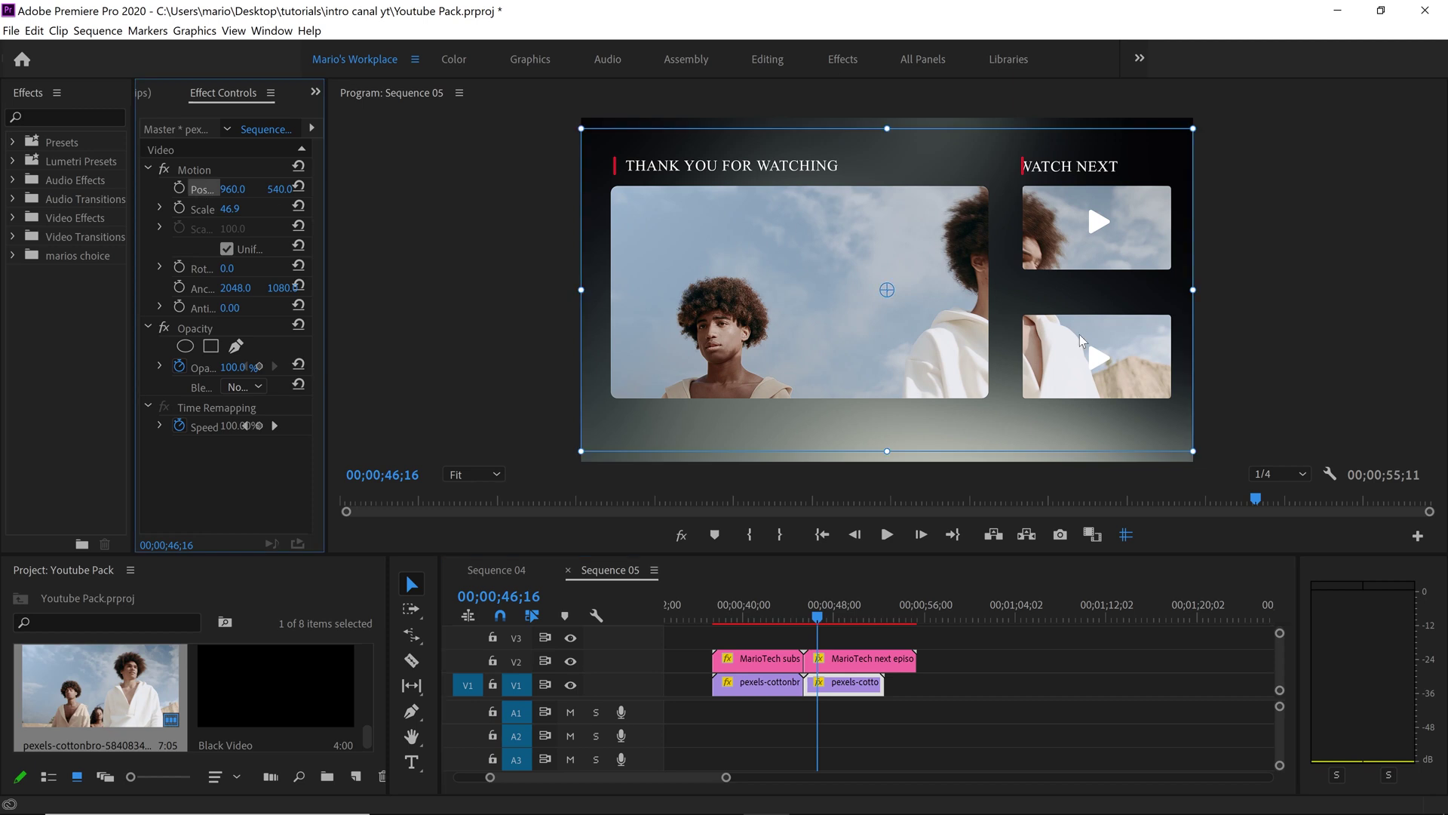
drag(1192, 450, 1150, 428)
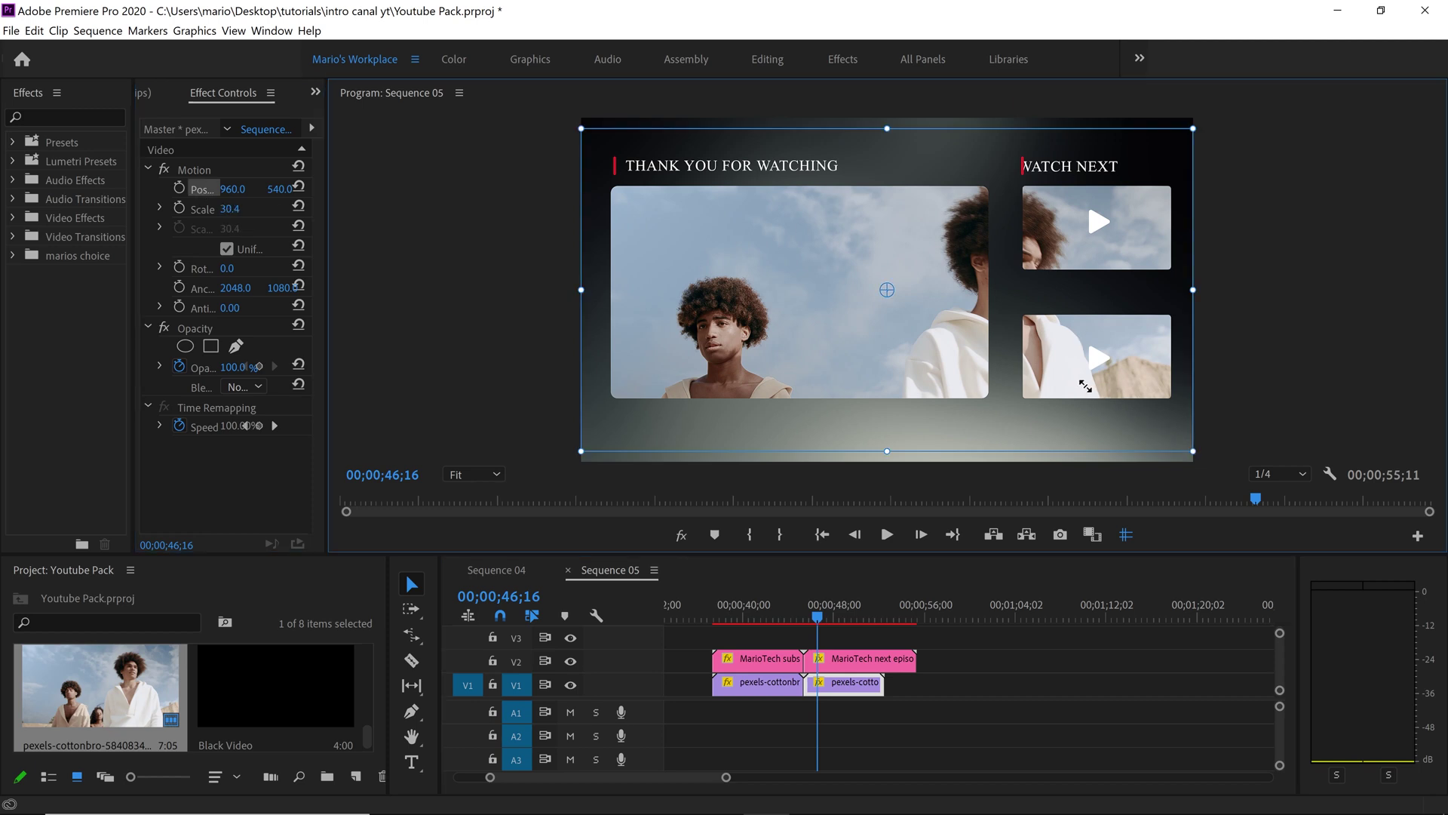
drag(1086, 385, 1141, 243)
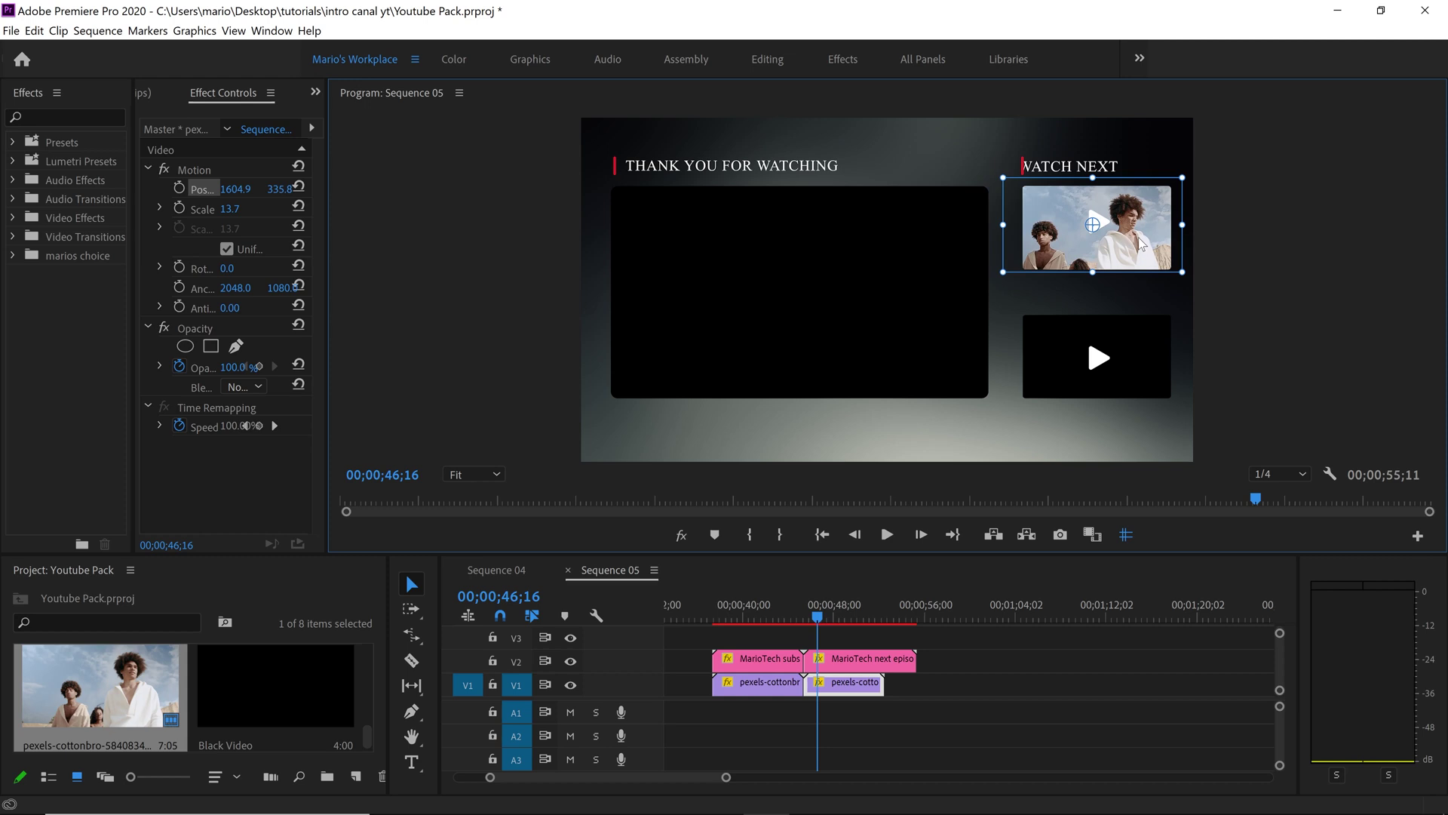
drag(1182, 177, 1171, 180)
drag(1132, 242, 1134, 243)
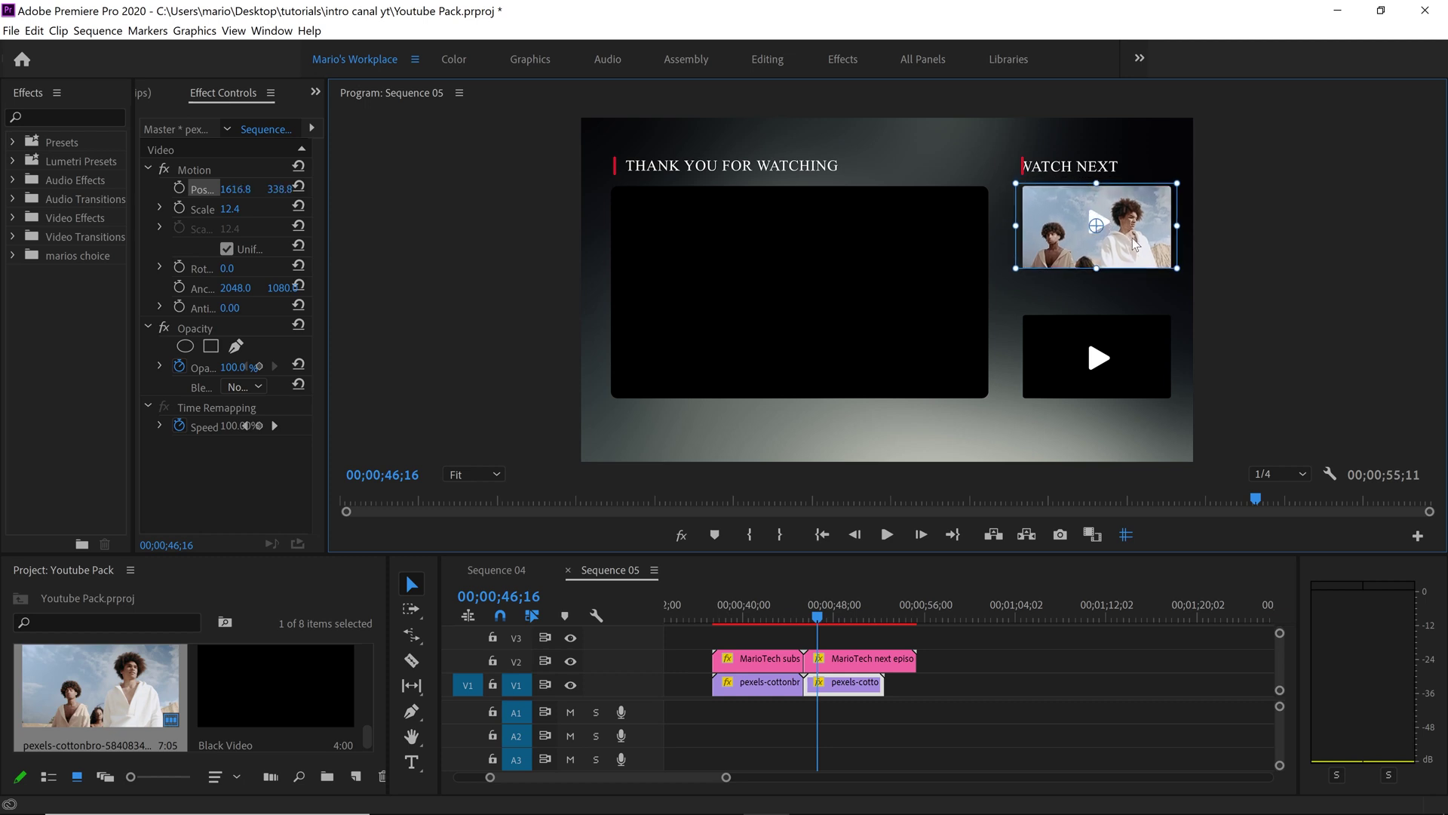